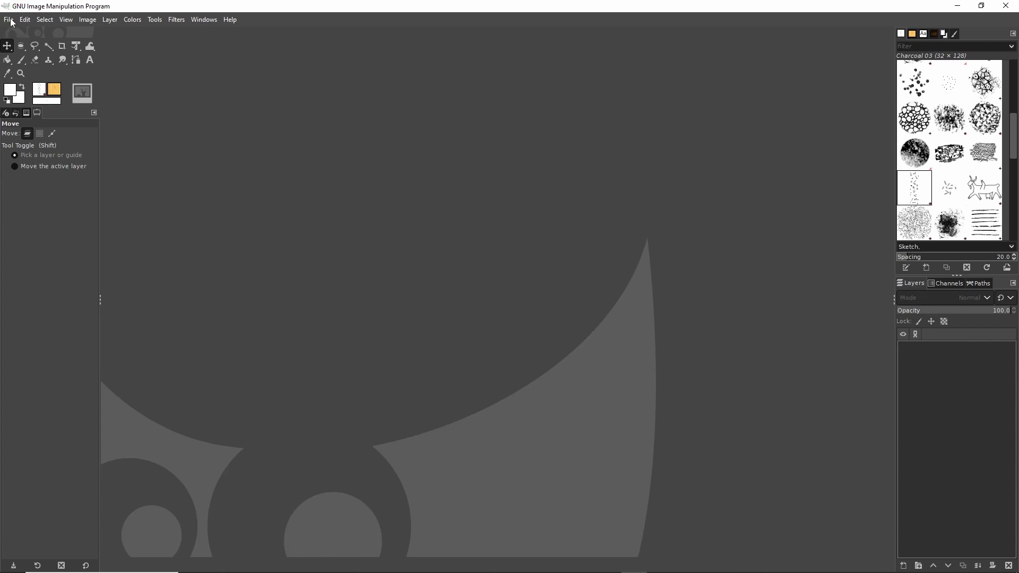
# Create a new image 512 px wide and 512 px high.
pyautogui.click(11, 23)
pyautogui.click(20, 35)
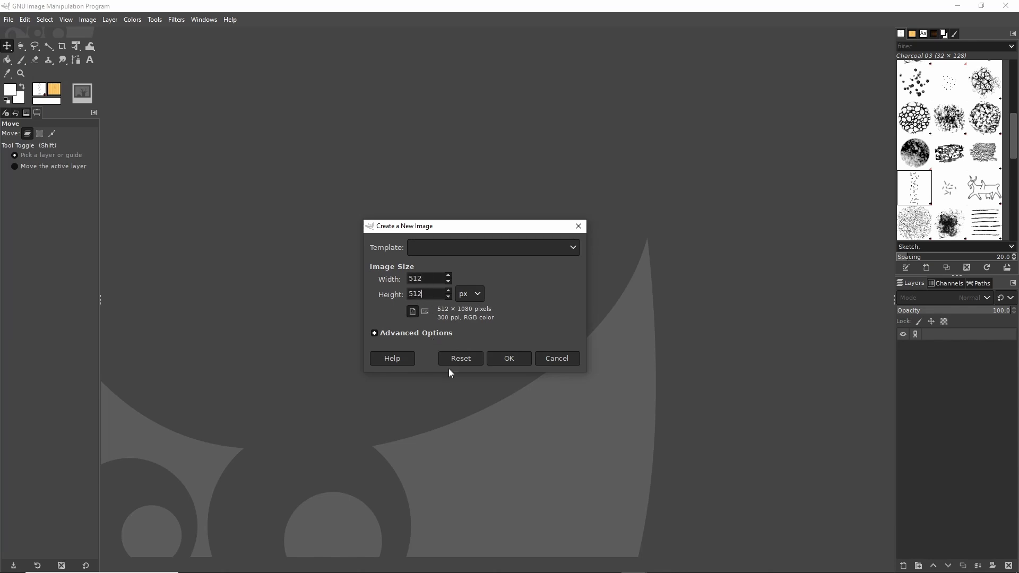
pyautogui.click(510, 359)
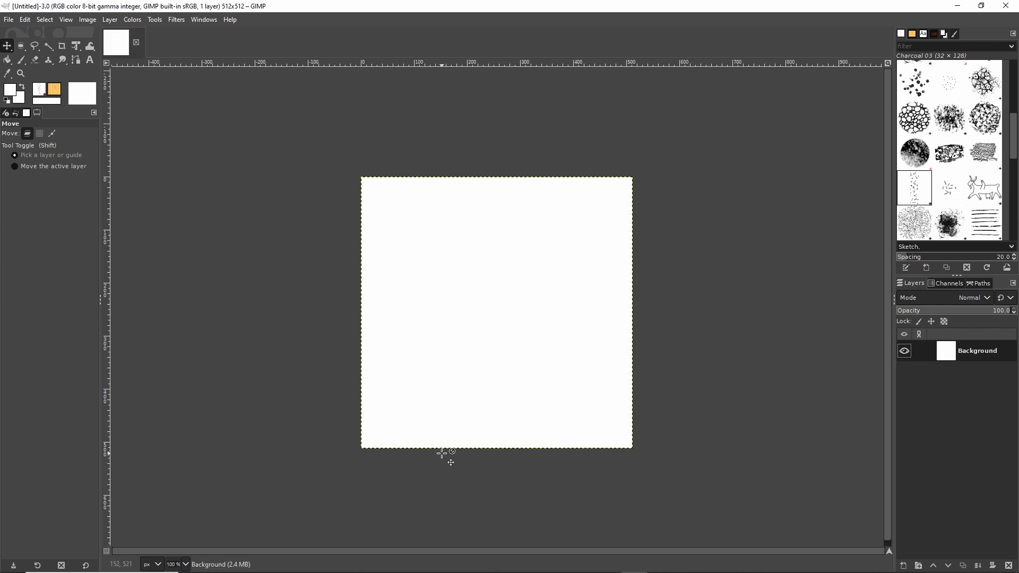
# Activate the Paintbrush and set the foreground colour to black (000000).
pyautogui.scroll(1, 451, 442)
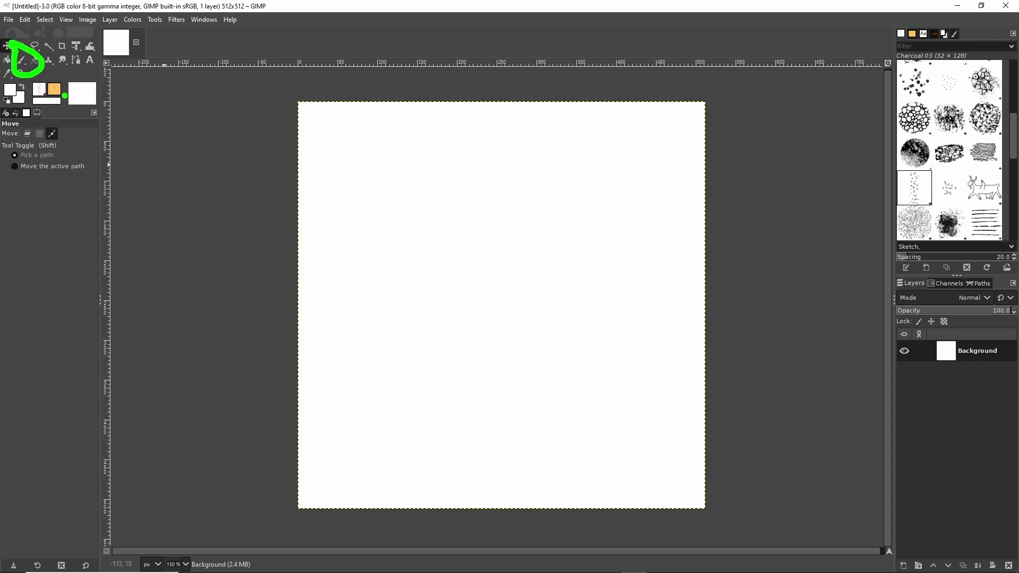
pyautogui.click(21, 60)
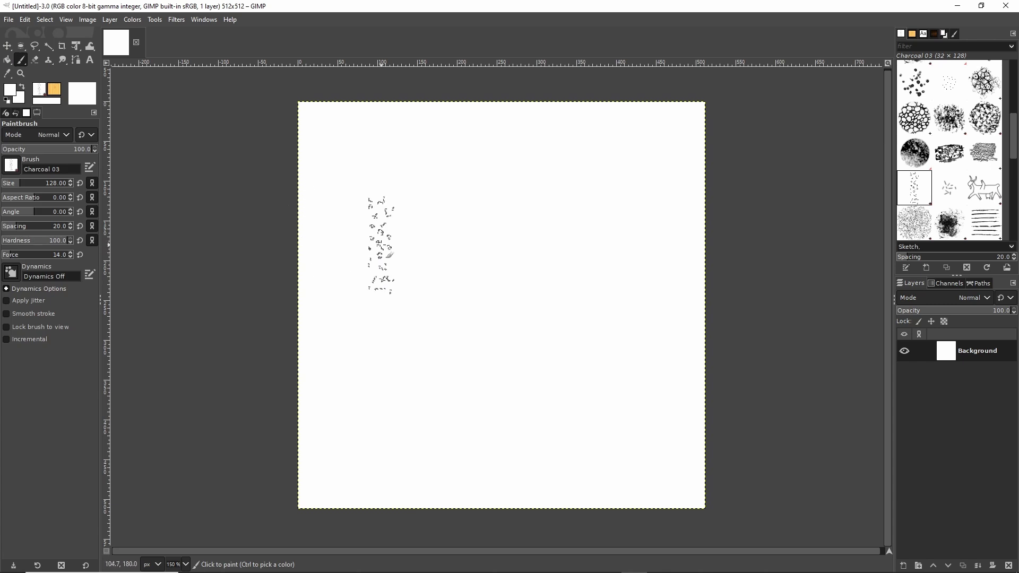
pyautogui.click(642, 204)
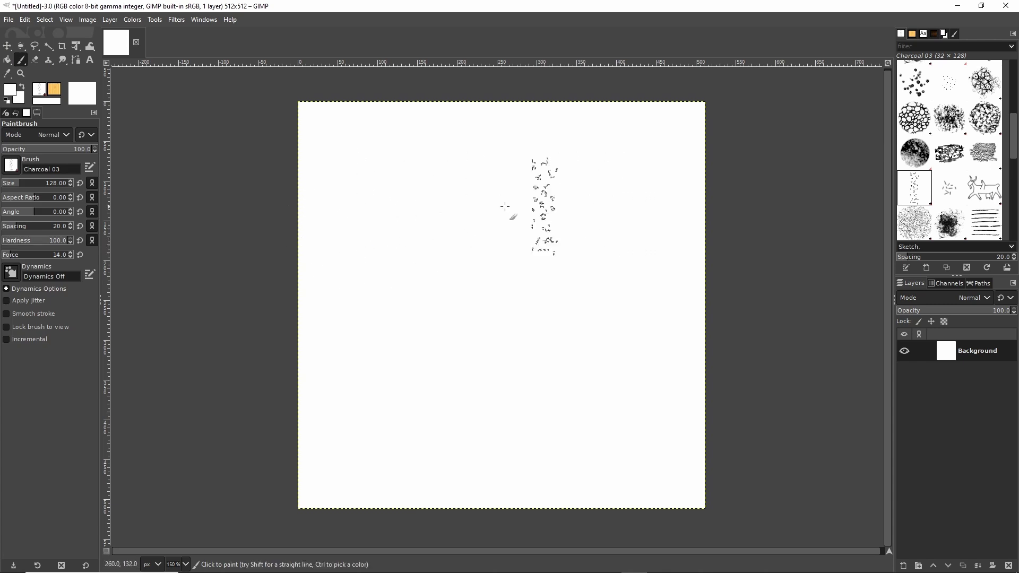
pyautogui.click(10, 90)
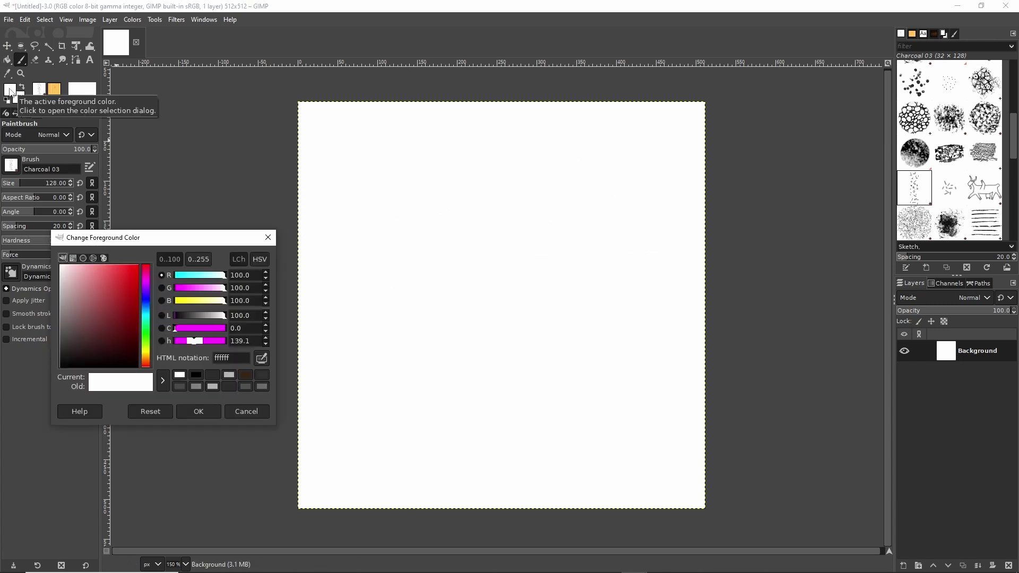
pyautogui.moveTo(82, 295); pyautogui.dragTo(53, 378)
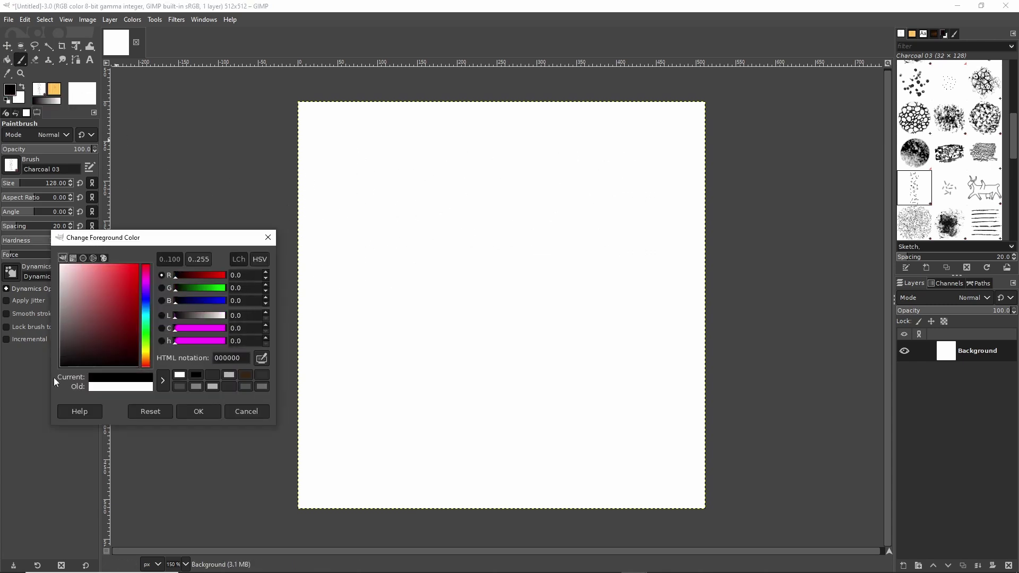
pyautogui.click(201, 416)
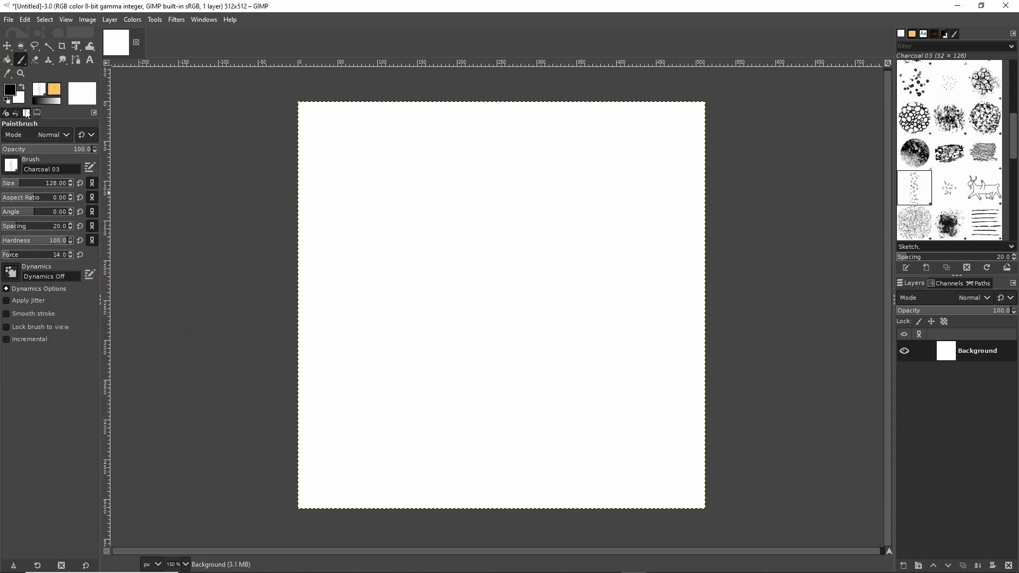
# Paint several wide black test strokes across the white background with the Charcoal 03 brush at size 128.
pyautogui.moveTo(339, 239)
pyautogui.mouseDown()
pyautogui.moveTo(584, 239)
pyautogui.moveTo(612, 315)
pyautogui.mouseUp()
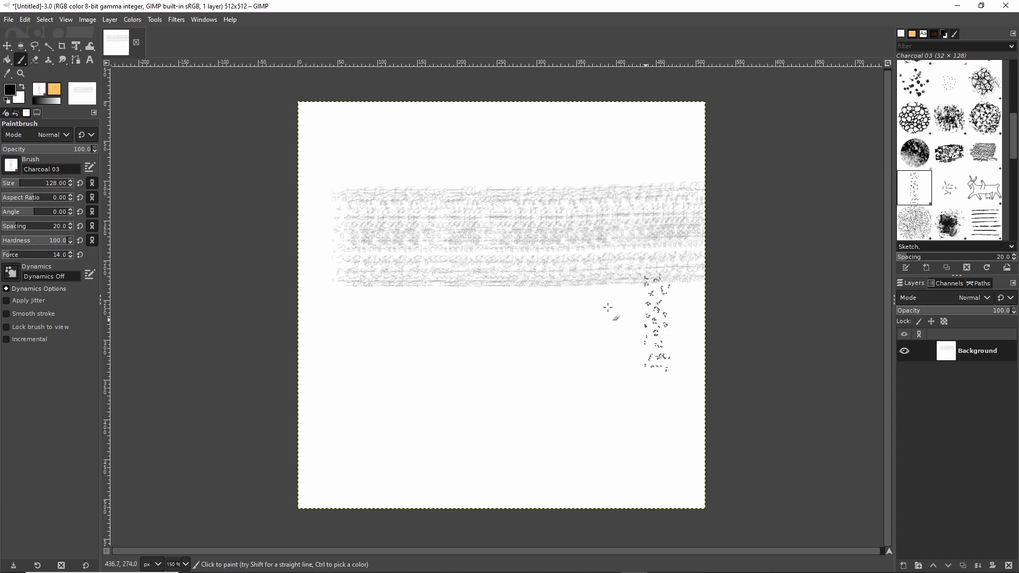
pyautogui.moveTo(311, 154); pyautogui.dragTo(631, 159)
pyautogui.moveTo(676, 327); pyautogui.dragTo(448, 328)
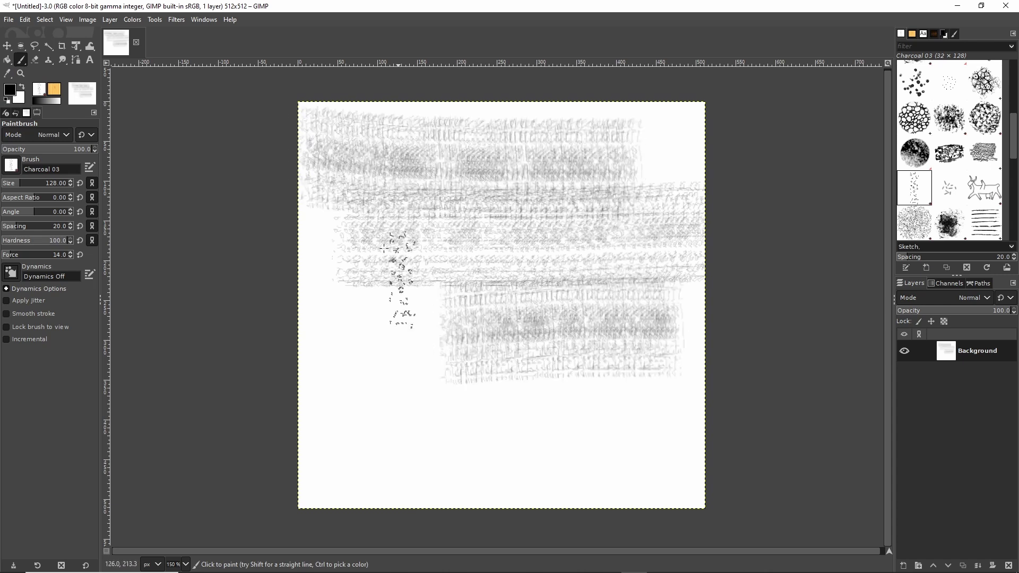
pyautogui.moveTo(366, 332); pyautogui.dragTo(365, 455)
pyautogui.moveTo(409, 406); pyautogui.dragTo(536, 406)
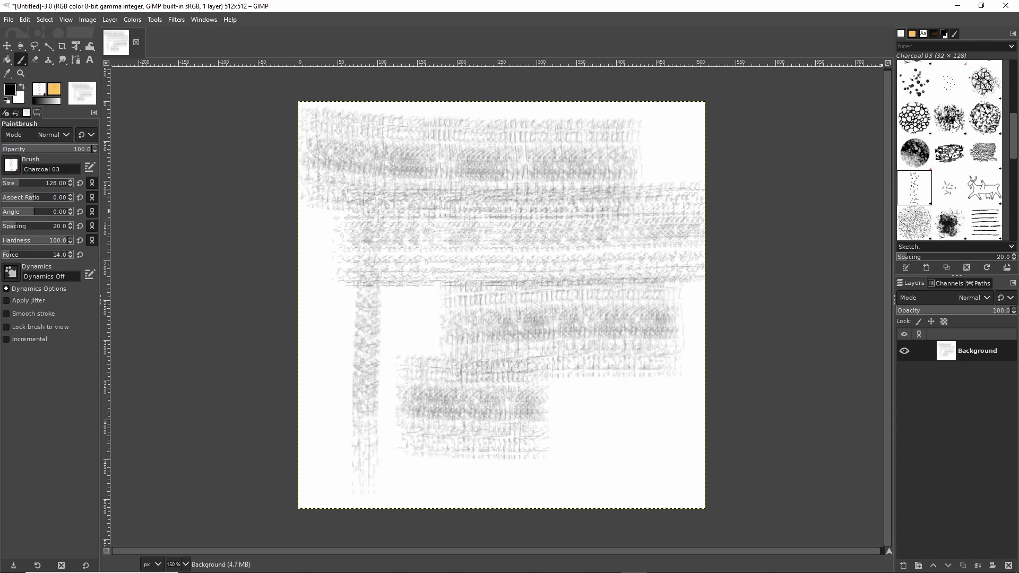
# Switch to the Bristles 02 brush and paint six roughly horizontal test strokes one below another across the canvas.
pyautogui.moveTo(949, 69); pyautogui.dragTo(968, 52)
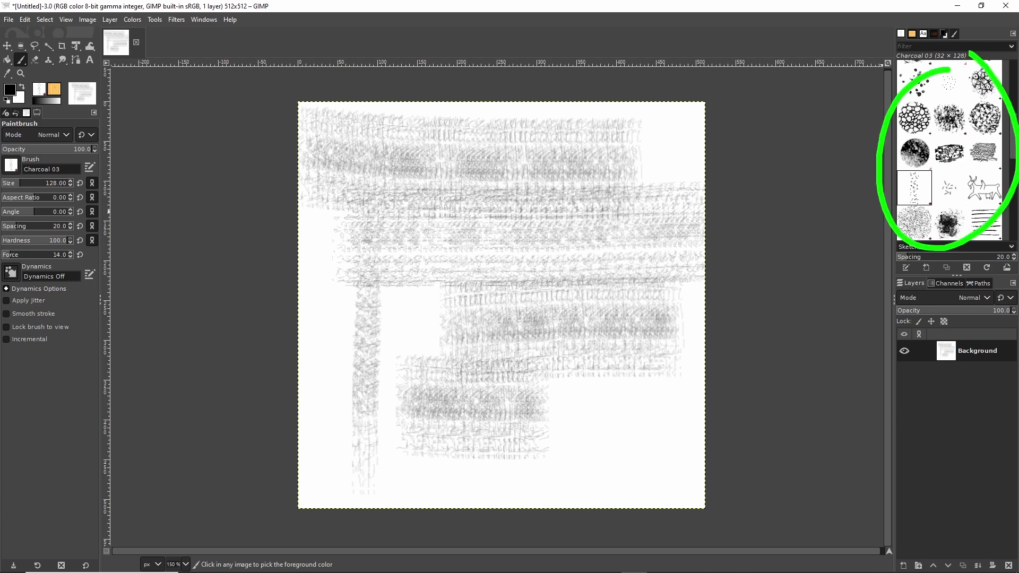
pyautogui.press('Escape')
pyautogui.click(923, 97)
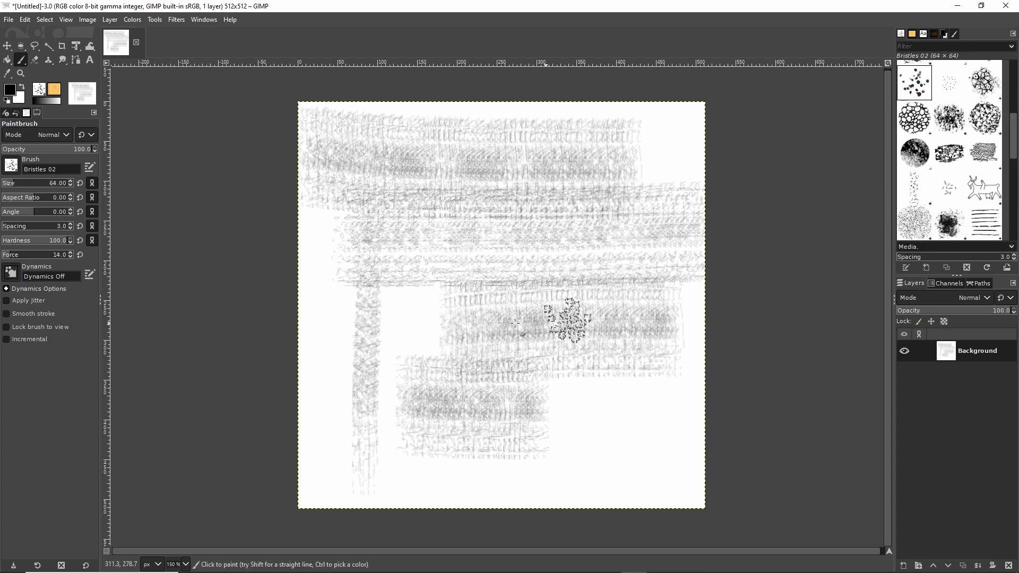
pyautogui.moveTo(345, 152); pyautogui.dragTo(590, 154)
pyautogui.moveTo(661, 188); pyautogui.dragTo(382, 205)
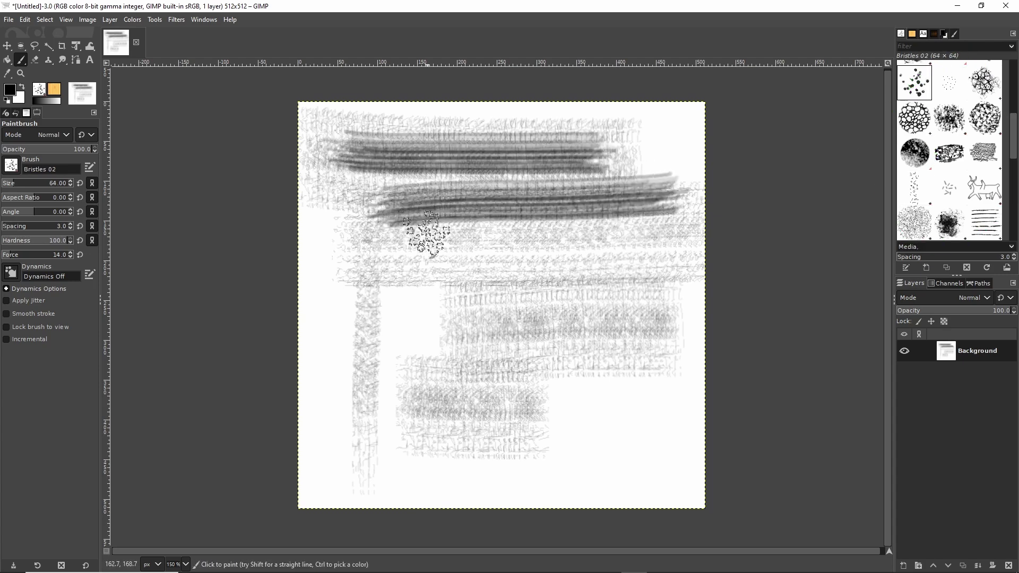
pyautogui.moveTo(323, 239); pyautogui.dragTo(626, 249)
pyautogui.moveTo(687, 292); pyautogui.dragTo(371, 300)
pyautogui.moveTo(329, 339)
pyautogui.mouseDown()
pyautogui.moveTo(373, 340)
pyautogui.moveTo(573, 339)
pyautogui.mouseUp()
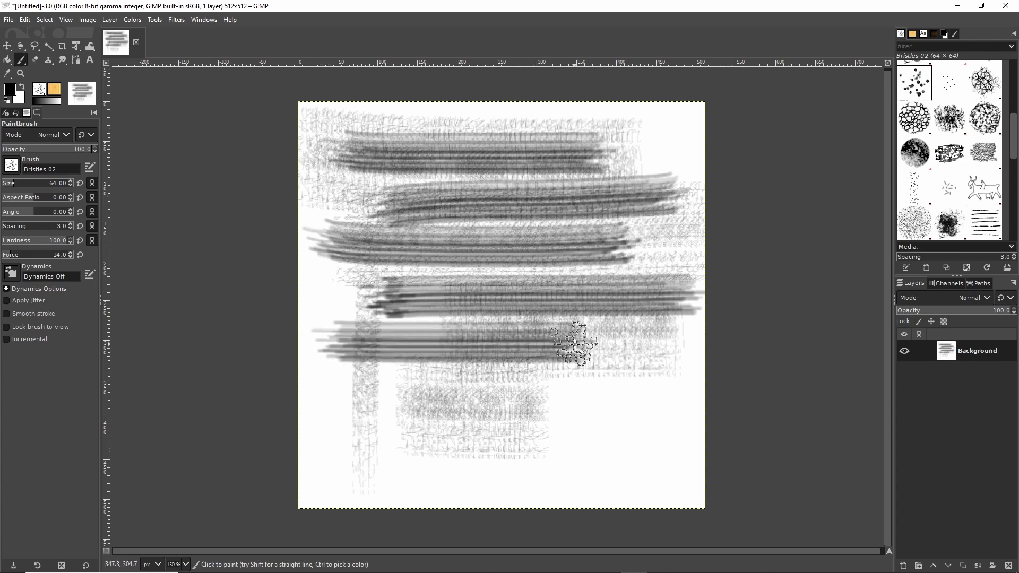
pyautogui.moveTo(636, 383); pyautogui.dragTo(318, 416)
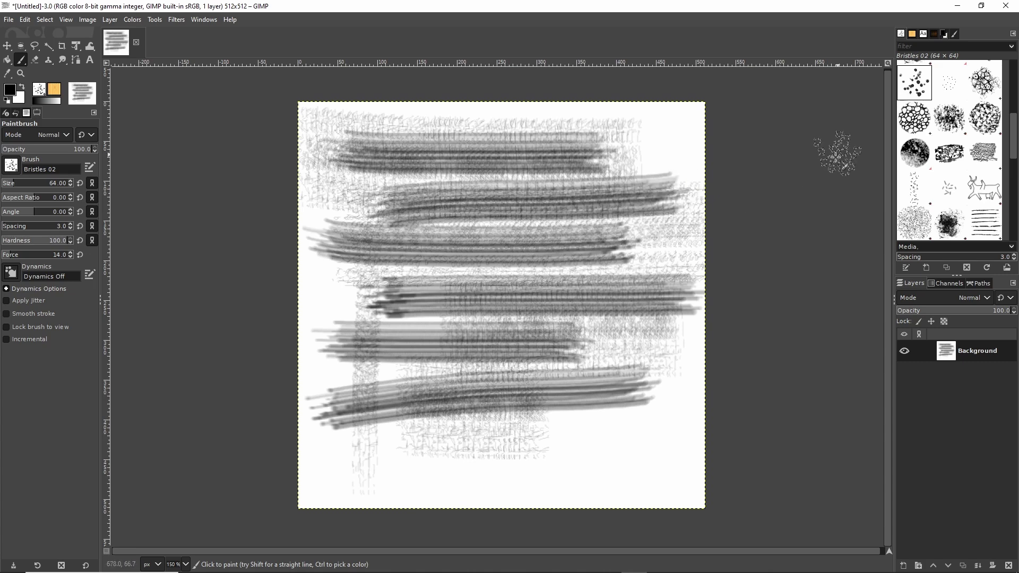
# Choose the Hatch Pen 01 brush at size 128 and cover the whole background with horizontal black strokes.
pyautogui.scroll(-2, 1015, 135)
pyautogui.click(984, 158)
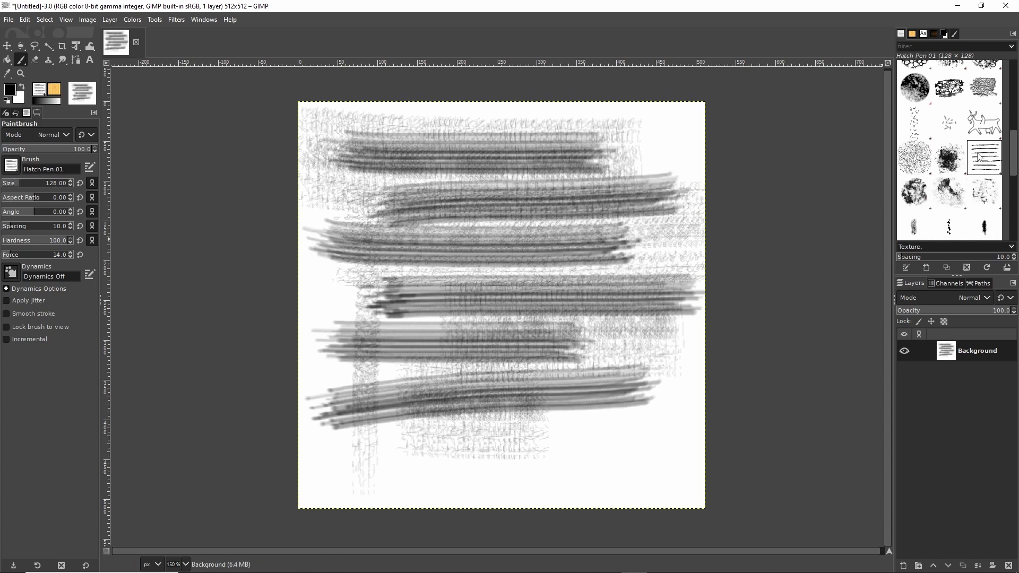
pyautogui.moveTo(335, 146)
pyautogui.mouseDown()
pyautogui.moveTo(666, 149)
pyautogui.moveTo(300, 191)
pyautogui.moveTo(668, 239)
pyautogui.moveTo(684, 283)
pyautogui.moveTo(255, 337)
pyautogui.moveTo(750, 358)
pyautogui.moveTo(274, 427)
pyautogui.moveTo(459, 492)
pyautogui.moveTo(741, 500)
pyautogui.moveTo(212, 467)
pyautogui.moveTo(647, 409)
pyautogui.moveTo(264, 349)
pyautogui.moveTo(743, 313)
pyautogui.moveTo(252, 262)
pyautogui.moveTo(751, 195)
pyautogui.moveTo(347, 151)
pyautogui.moveTo(754, 128)
pyautogui.moveTo(266, 138)
pyautogui.moveTo(726, 214)
pyautogui.moveTo(711, 277)
pyautogui.moveTo(732, 332)
pyautogui.moveTo(287, 409)
pyautogui.moveTo(334, 472)
pyautogui.moveTo(759, 448)
pyautogui.mouseUp()
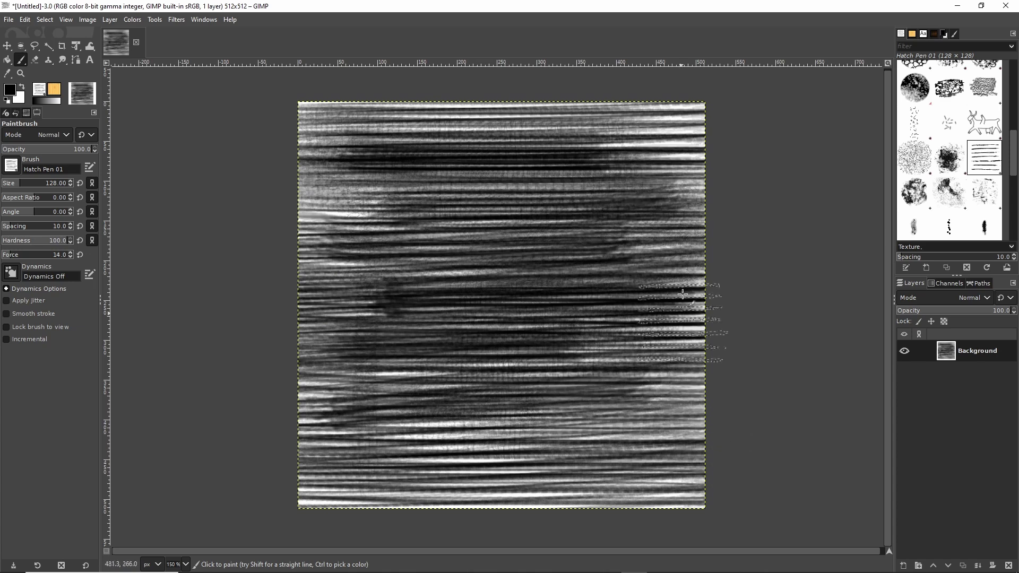
# Delete the painted Background layer and add a new 512 × 512 px layer filled with transparency.
pyautogui.rightClick(948, 353)
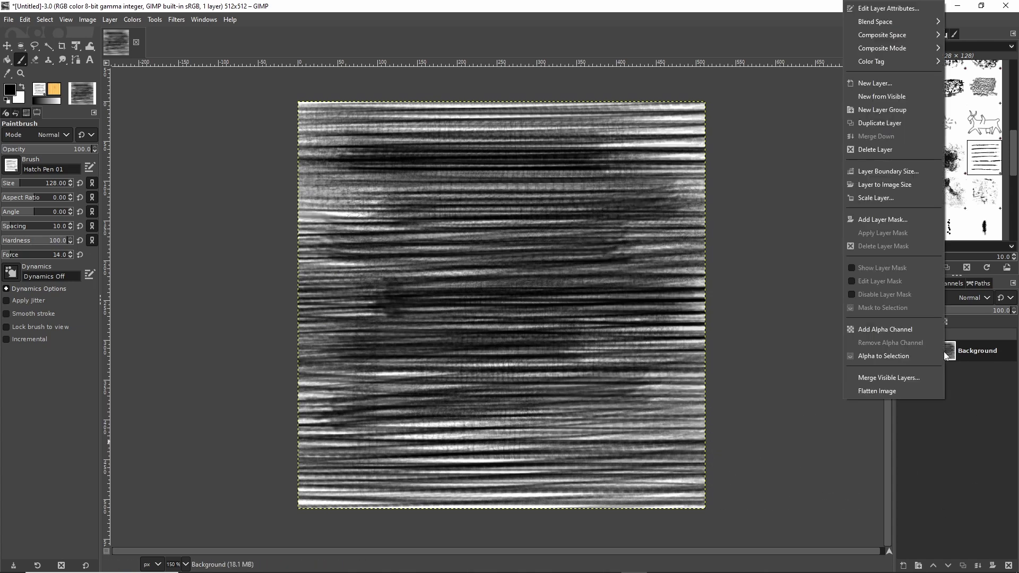
pyautogui.click(923, 149)
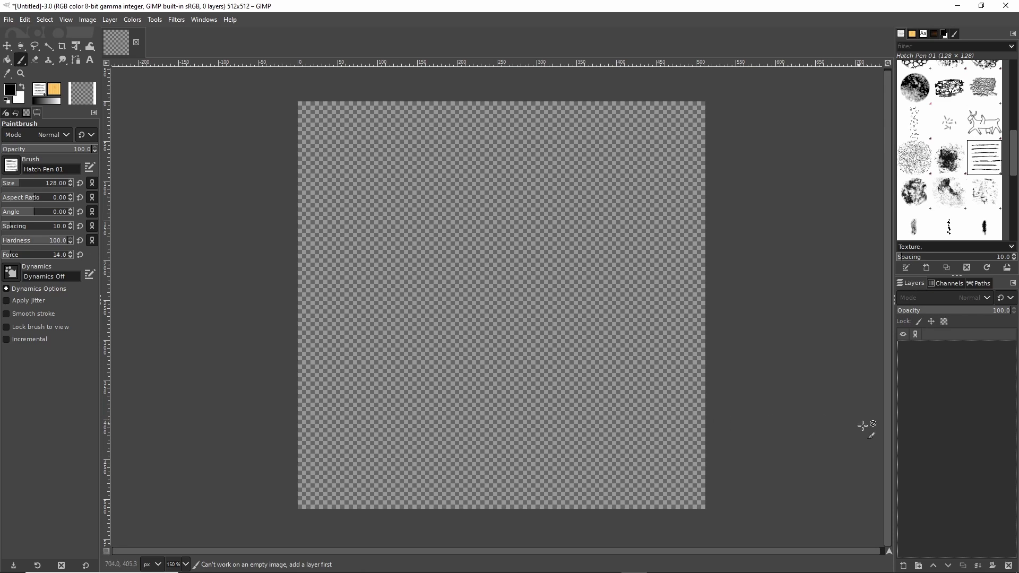
pyautogui.click(903, 565)
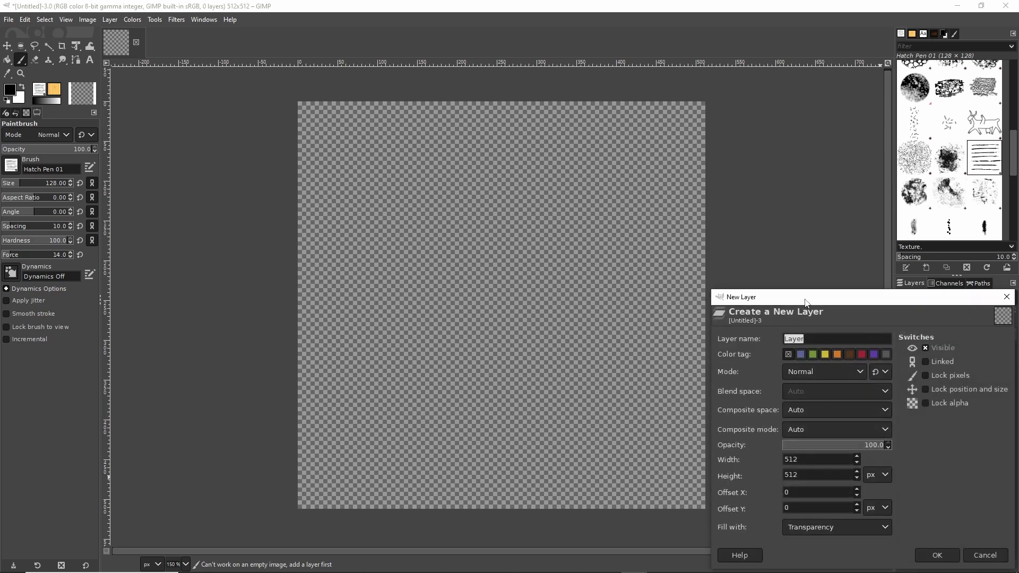
pyautogui.moveTo(805, 302); pyautogui.dragTo(614, 167)
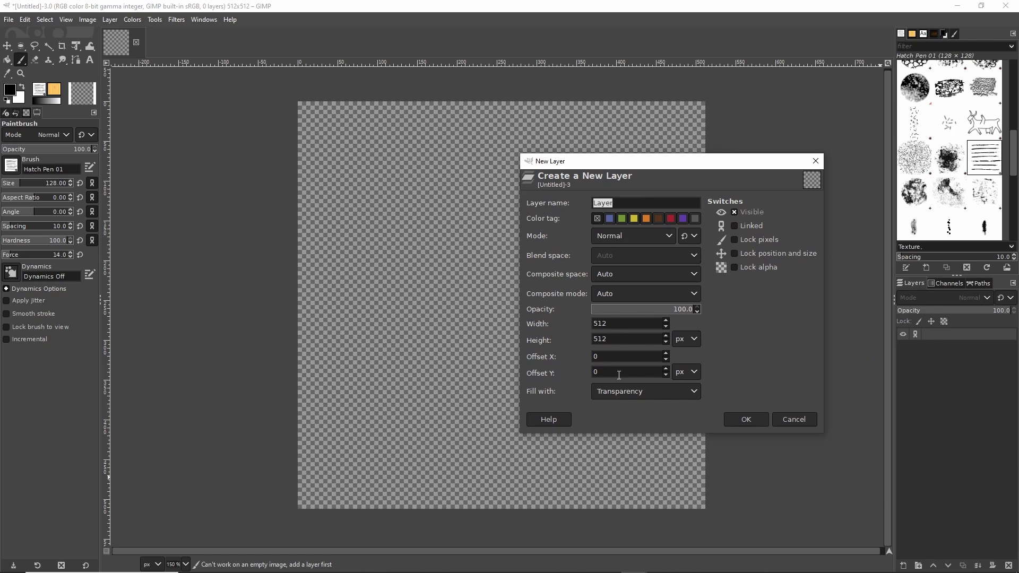
pyautogui.moveTo(581, 405); pyautogui.dragTo(732, 408)
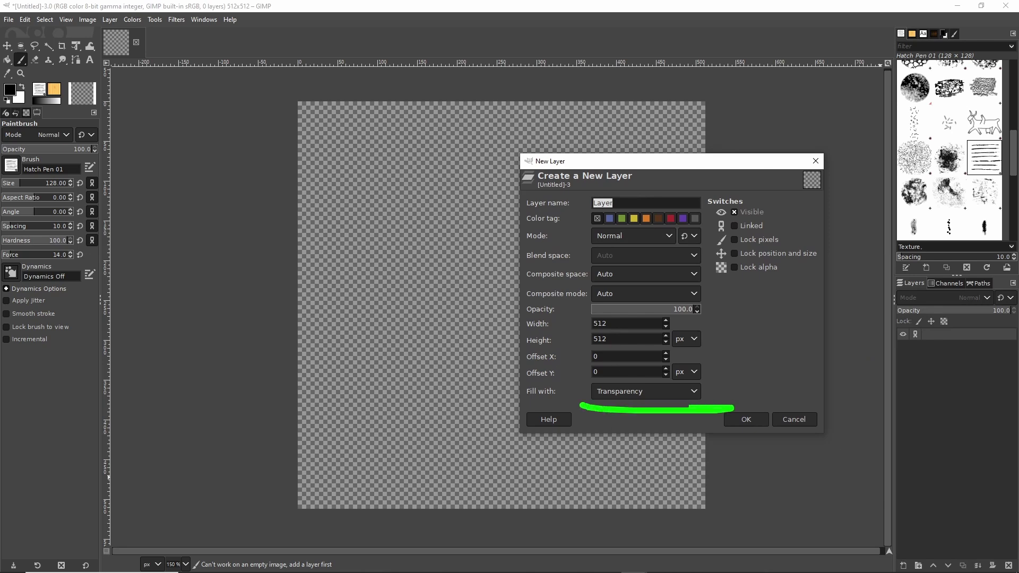
pyautogui.click(746, 419)
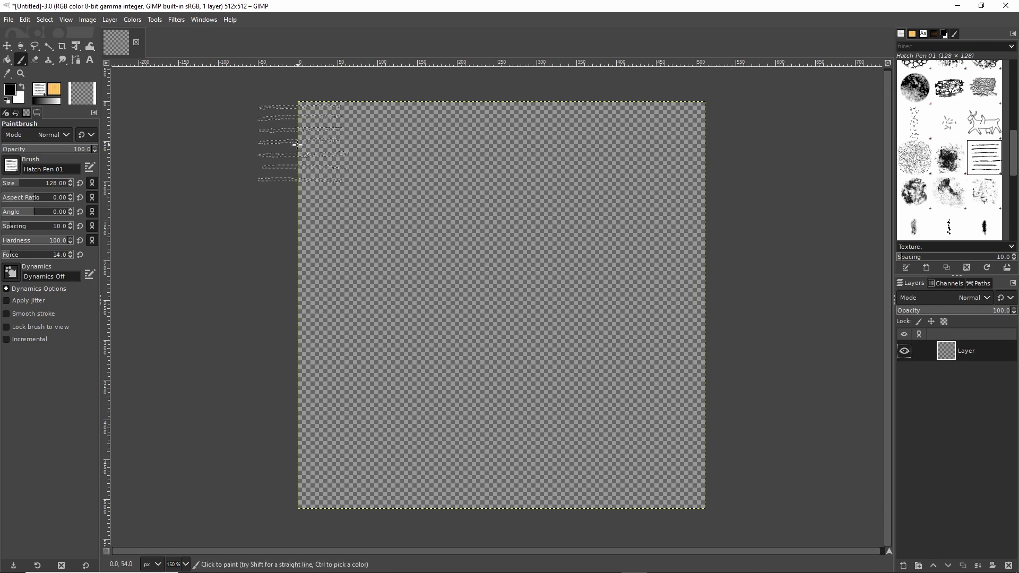
# Cover the entire transparent layer with dense horizontal black strokes using the Hatch Pen 01 brush.
pyautogui.moveTo(228, 151)
pyautogui.mouseDown()
pyautogui.moveTo(732, 150)
pyautogui.moveTo(249, 127)
pyautogui.mouseUp()
pyautogui.moveTo(270, 212); pyautogui.dragTo(711, 231)
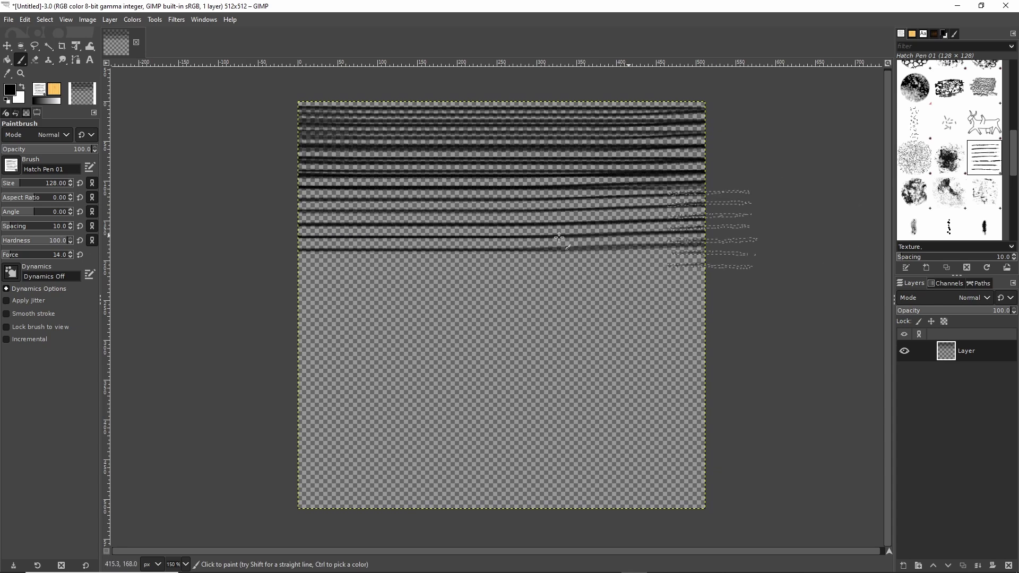
pyautogui.moveTo(559, 237)
pyautogui.mouseDown()
pyautogui.moveTo(614, 295)
pyautogui.moveTo(285, 319)
pyautogui.moveTo(739, 357)
pyautogui.moveTo(245, 403)
pyautogui.moveTo(264, 444)
pyautogui.moveTo(773, 455)
pyautogui.moveTo(162, 526)
pyautogui.moveTo(763, 503)
pyautogui.moveTo(221, 466)
pyautogui.moveTo(743, 405)
pyautogui.moveTo(292, 353)
pyautogui.moveTo(280, 277)
pyautogui.moveTo(739, 171)
pyautogui.moveTo(285, 193)
pyautogui.moveTo(737, 232)
pyautogui.moveTo(725, 94)
pyautogui.moveTo(264, 155)
pyautogui.moveTo(321, 230)
pyautogui.moveTo(723, 341)
pyautogui.moveTo(283, 317)
pyautogui.moveTo(644, 336)
pyautogui.moveTo(648, 246)
pyautogui.moveTo(273, 239)
pyautogui.moveTo(404, 162)
pyautogui.moveTo(724, 406)
pyautogui.moveTo(382, 451)
pyautogui.moveTo(605, 448)
pyautogui.moveTo(549, 438)
pyautogui.moveTo(578, 425)
pyautogui.moveTo(332, 423)
pyautogui.moveTo(699, 477)
pyautogui.moveTo(644, 264)
pyautogui.moveTo(575, 359)
pyautogui.moveTo(291, 155)
pyautogui.moveTo(630, 137)
pyautogui.moveTo(495, 250)
pyautogui.moveTo(460, 259)
pyautogui.moveTo(290, 283)
pyautogui.moveTo(260, 218)
pyautogui.moveTo(234, 234)
pyautogui.moveTo(371, 270)
pyautogui.moveTo(381, 372)
pyautogui.mouseUp()
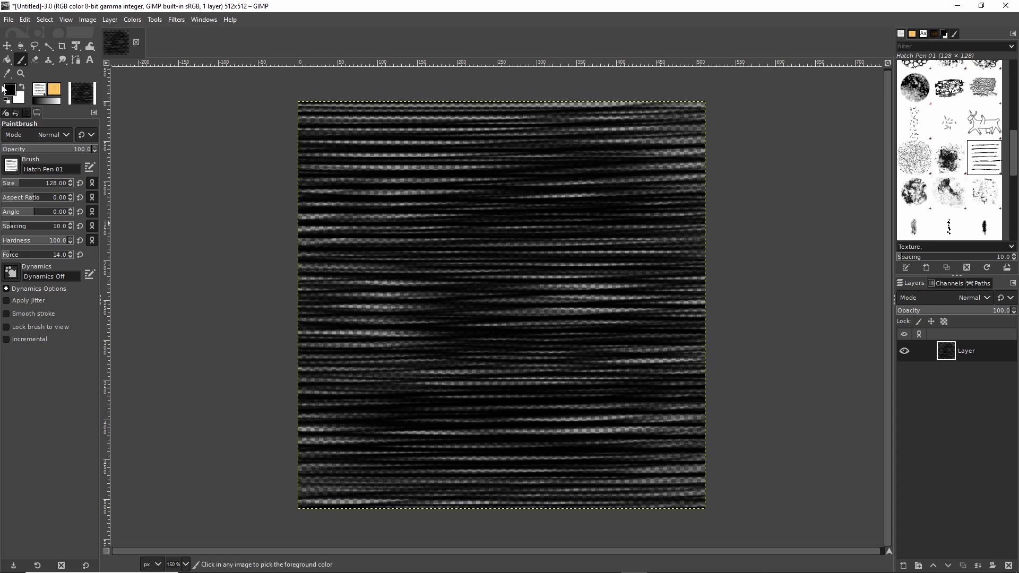
# Set the foreground colour to mid grey (7c7c7c).
pyautogui.moveTo(11, 81); pyautogui.dragTo(5, 57)
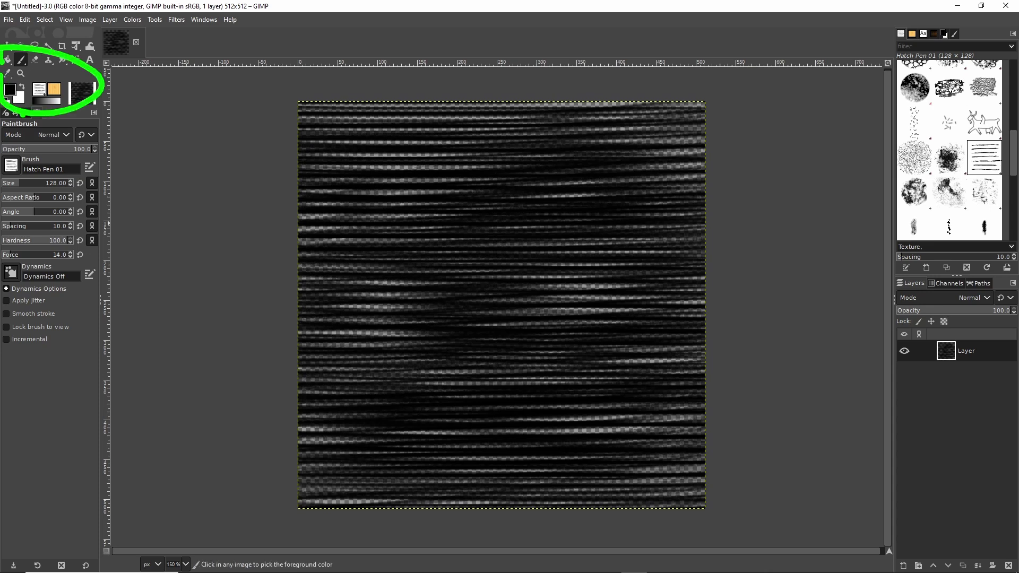
pyautogui.click(10, 91)
pyautogui.moveTo(58, 352); pyautogui.dragTo(55, 317)
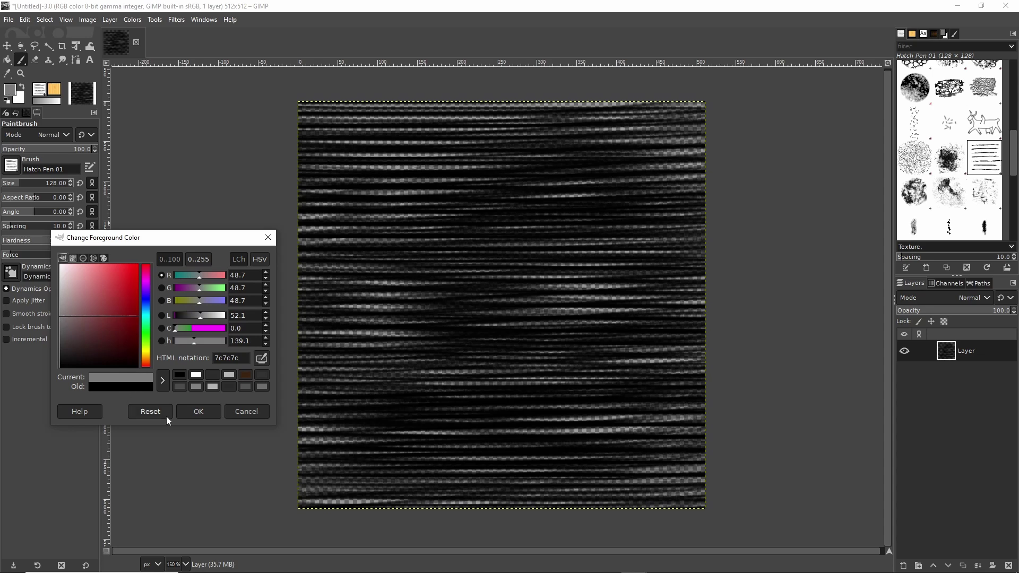
pyautogui.click(195, 415)
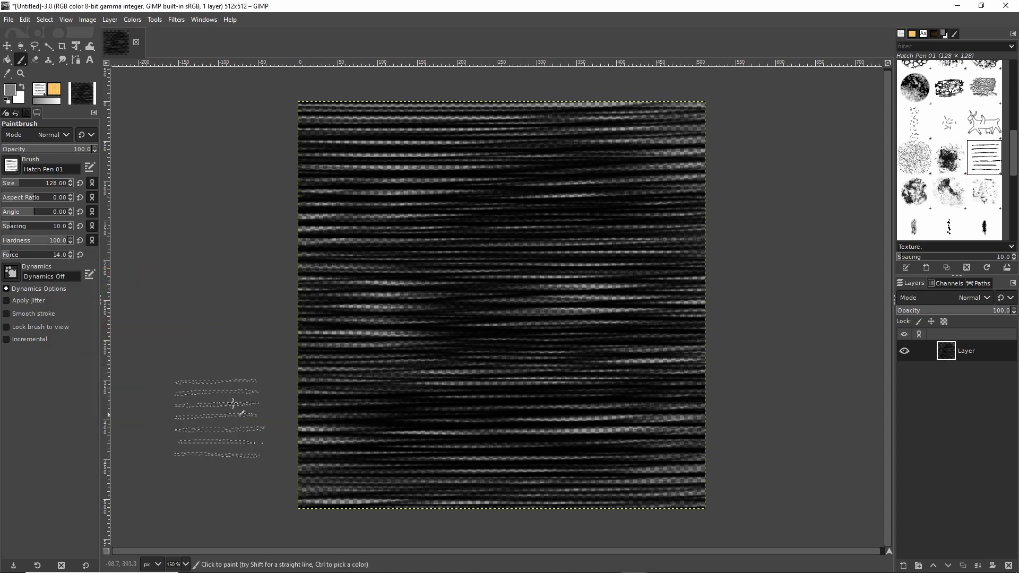
# Brush grey horizontal hatch strokes over the black ones across the upper half of the layer.
pyautogui.moveTo(325, 189); pyautogui.dragTo(730, 207)
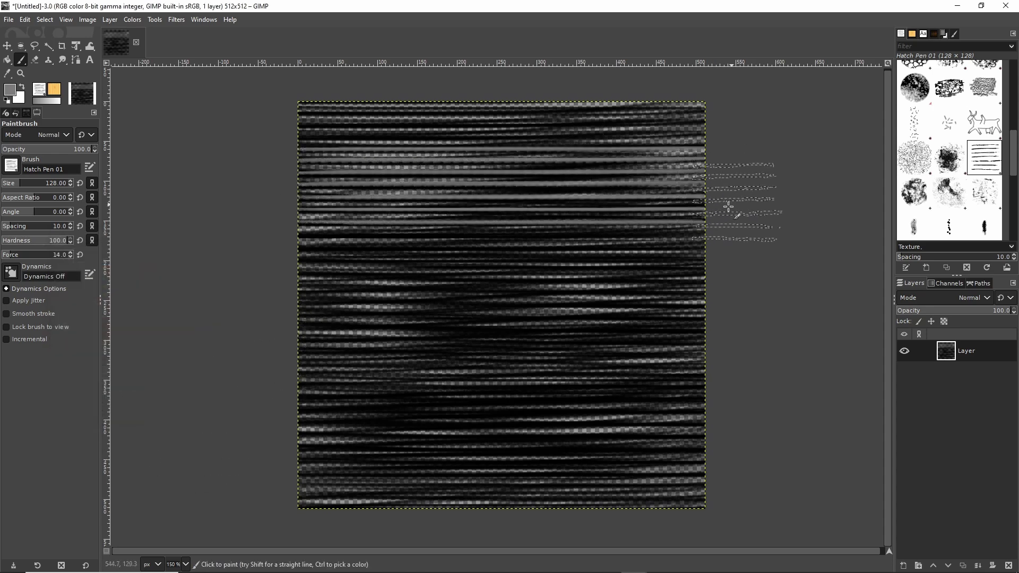
pyautogui.moveTo(297, 229)
pyautogui.mouseDown()
pyautogui.moveTo(576, 237)
pyautogui.moveTo(311, 288)
pyautogui.mouseUp()
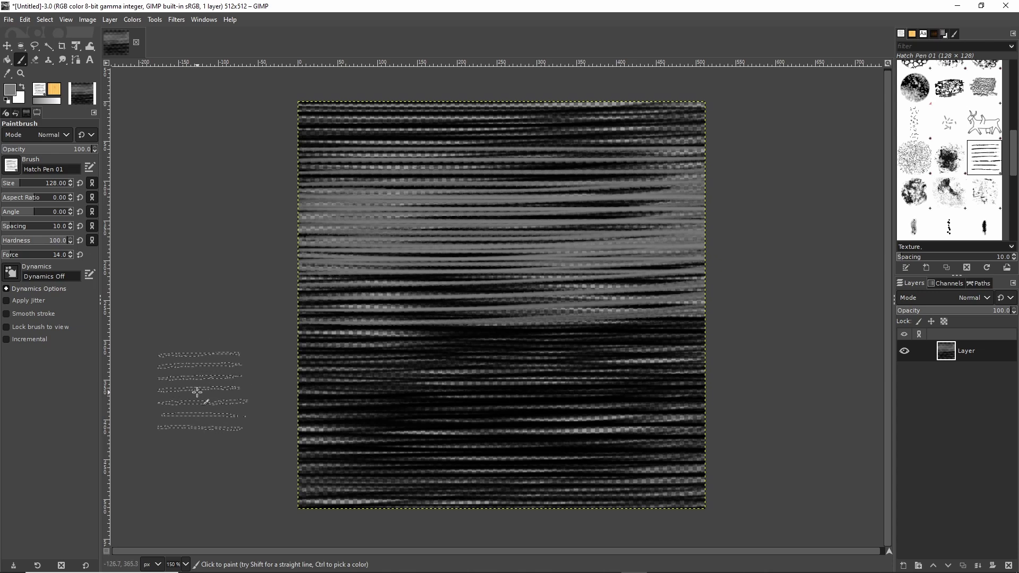
# Undo all the grey paintbrush strokes so that only the black hatching is left on the layer.
pyautogui.click(25, 20)
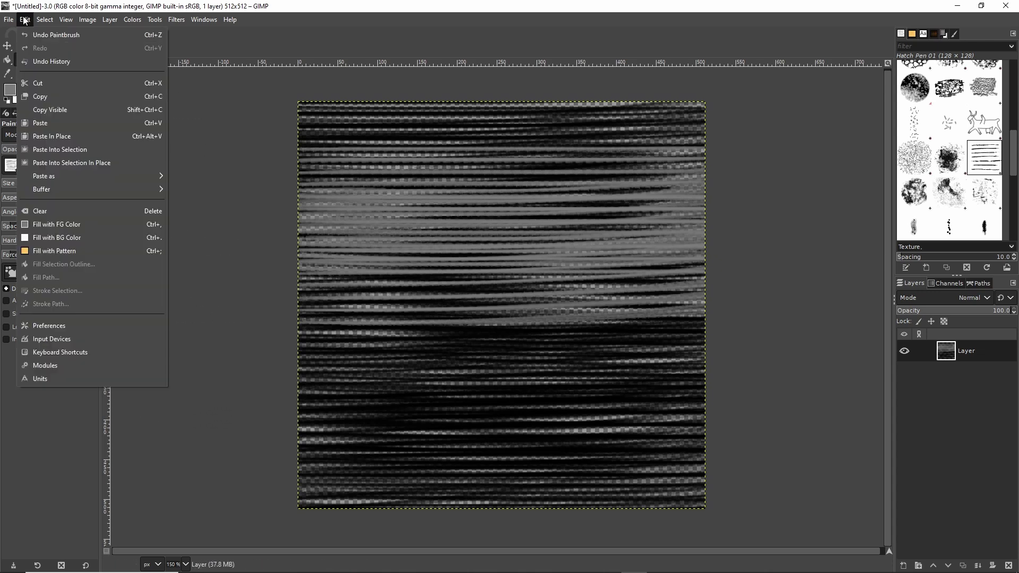
pyautogui.click(27, 21)
pyautogui.click(28, 22)
pyautogui.click(35, 35)
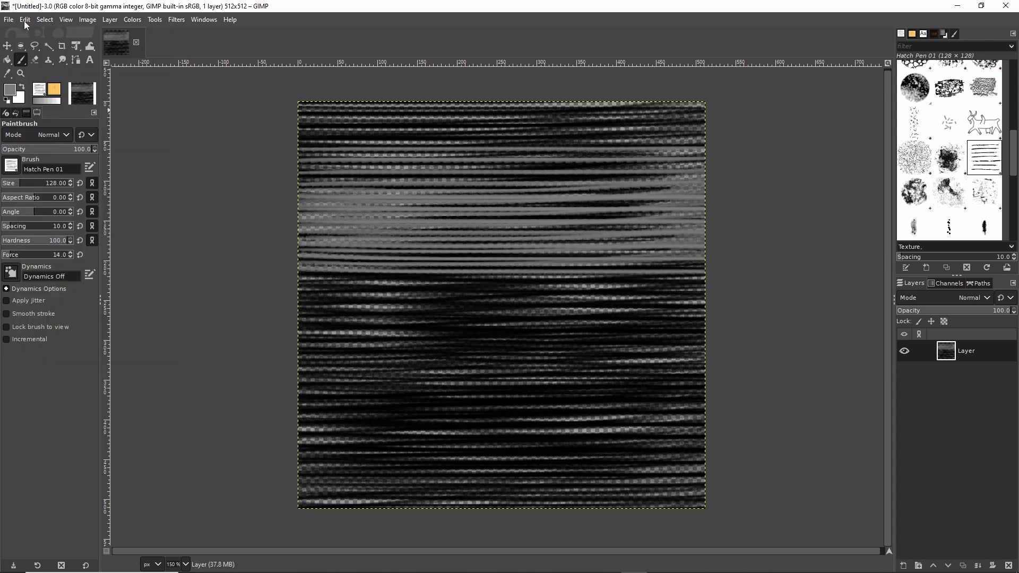
pyautogui.click(24, 21)
pyautogui.click(31, 33)
pyautogui.click(25, 20)
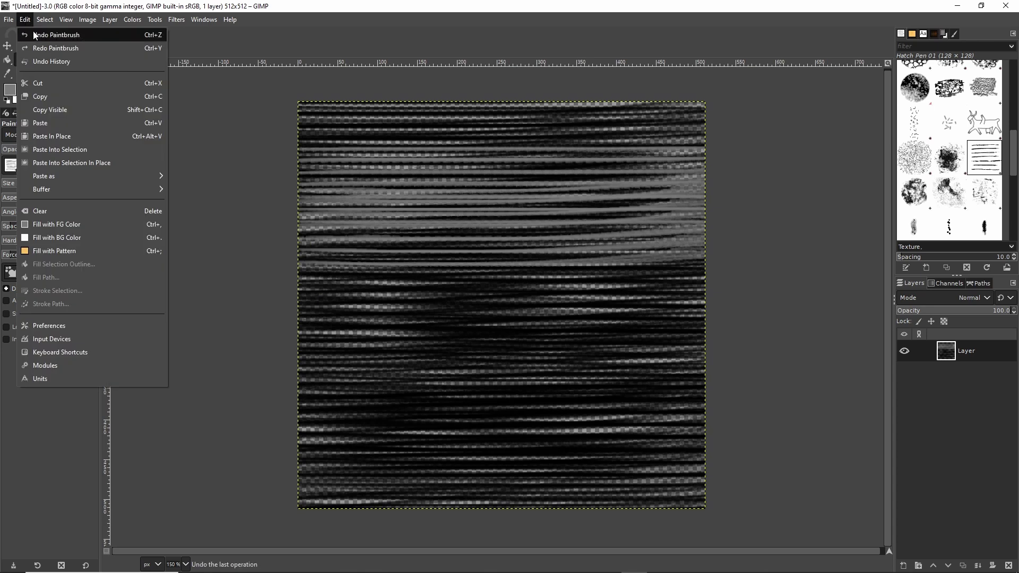
pyautogui.click(33, 34)
pyautogui.click(27, 20)
pyautogui.click(32, 35)
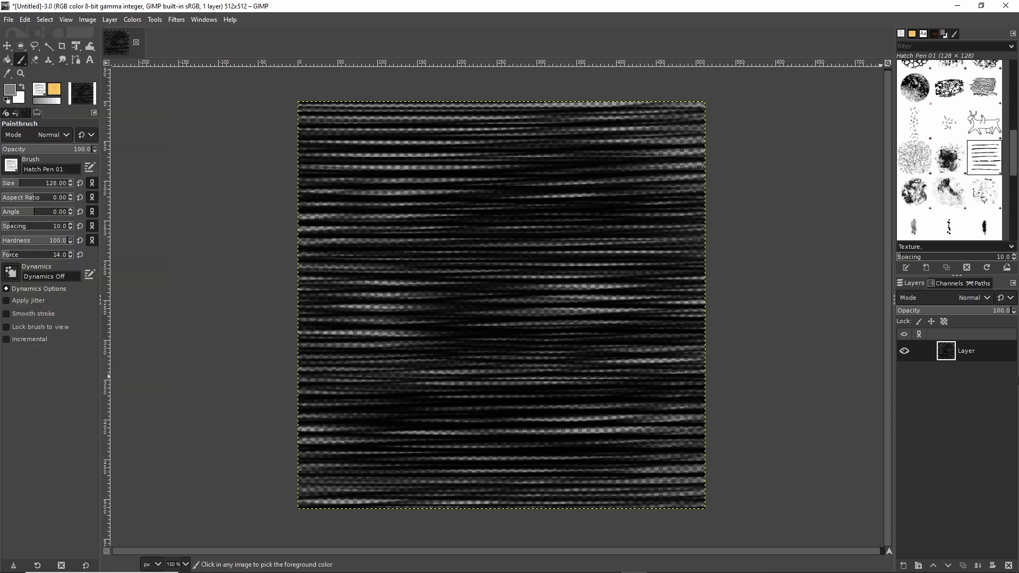
pyautogui.moveTo(936, 405); pyautogui.dragTo(928, 346)
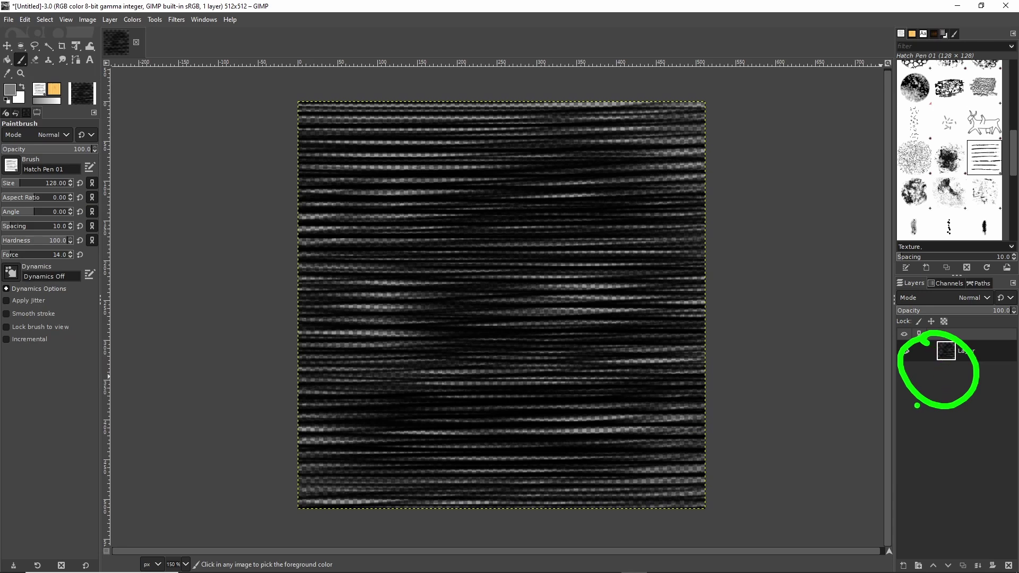
pyautogui.press('Escape')
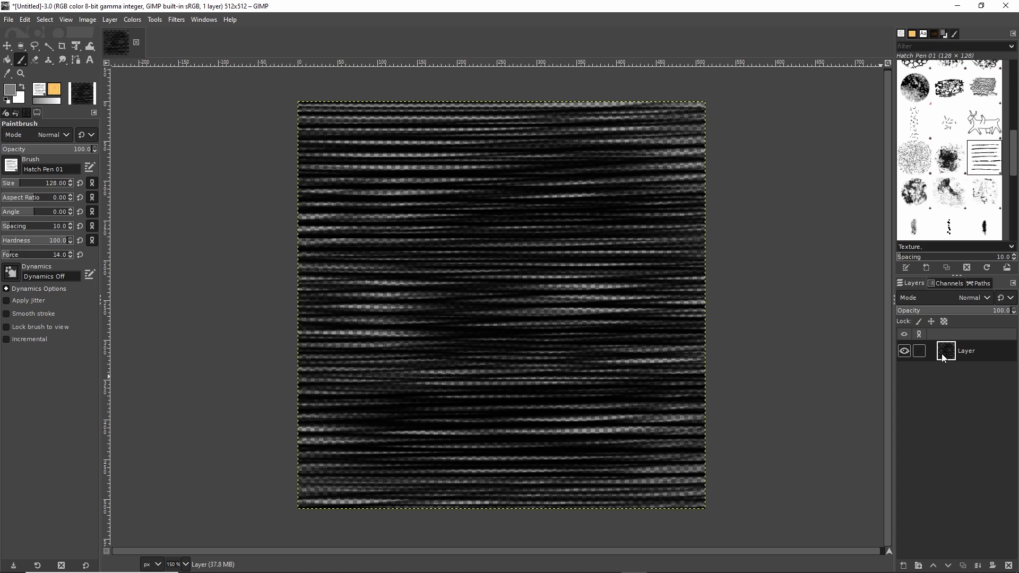
pyautogui.hotkey('ctrl', '2')
pyautogui.moveTo(999, 363); pyautogui.dragTo(733, 341)
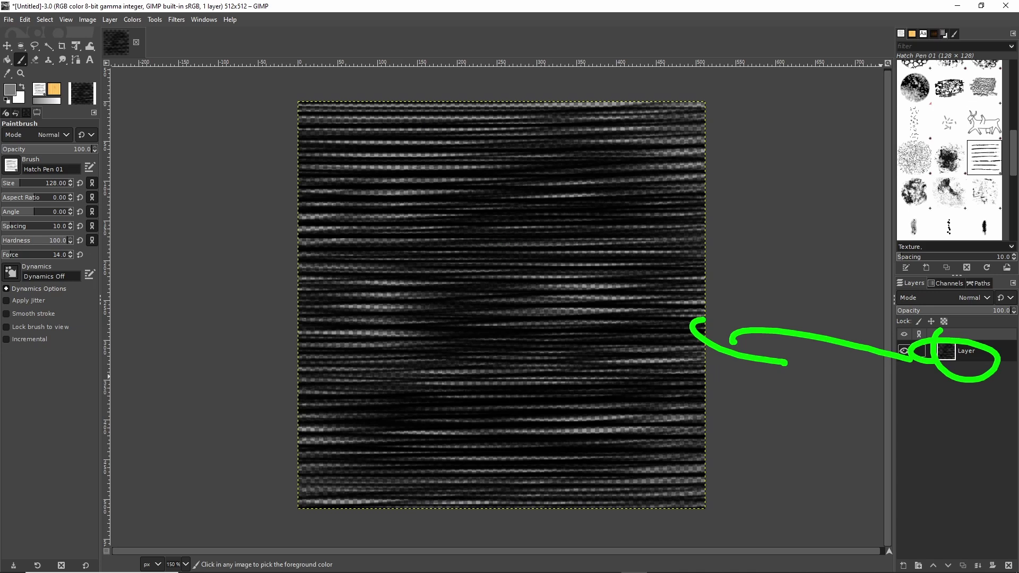
pyautogui.moveTo(416, 125)
pyautogui.mouseDown()
pyautogui.moveTo(291, 409)
pyautogui.moveTo(384, 191)
pyautogui.mouseUp()
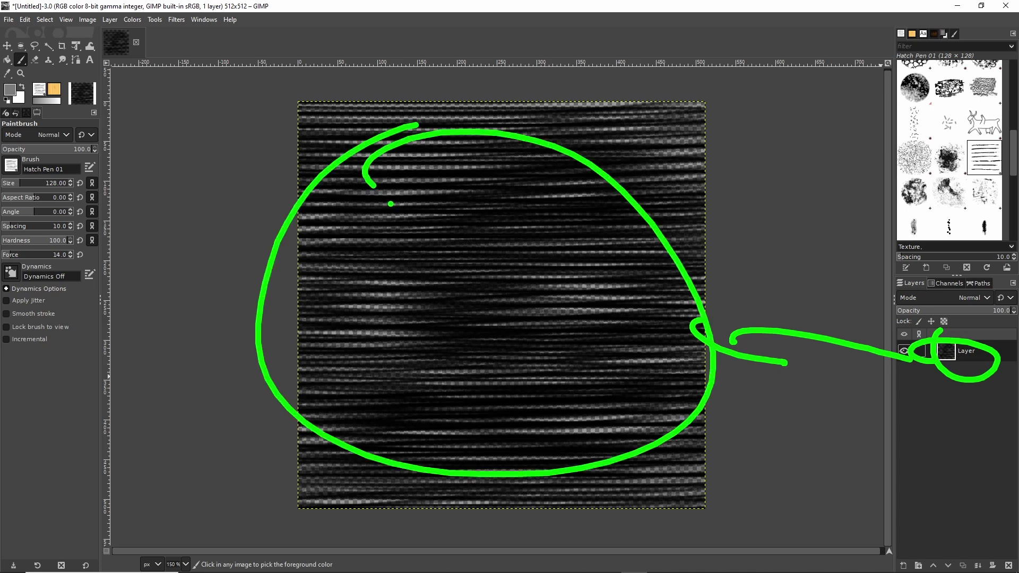
pyautogui.moveTo(685, 292)
pyautogui.mouseDown()
pyautogui.moveTo(690, 299)
pyautogui.moveTo(659, 323)
pyautogui.moveTo(648, 313)
pyautogui.mouseUp()
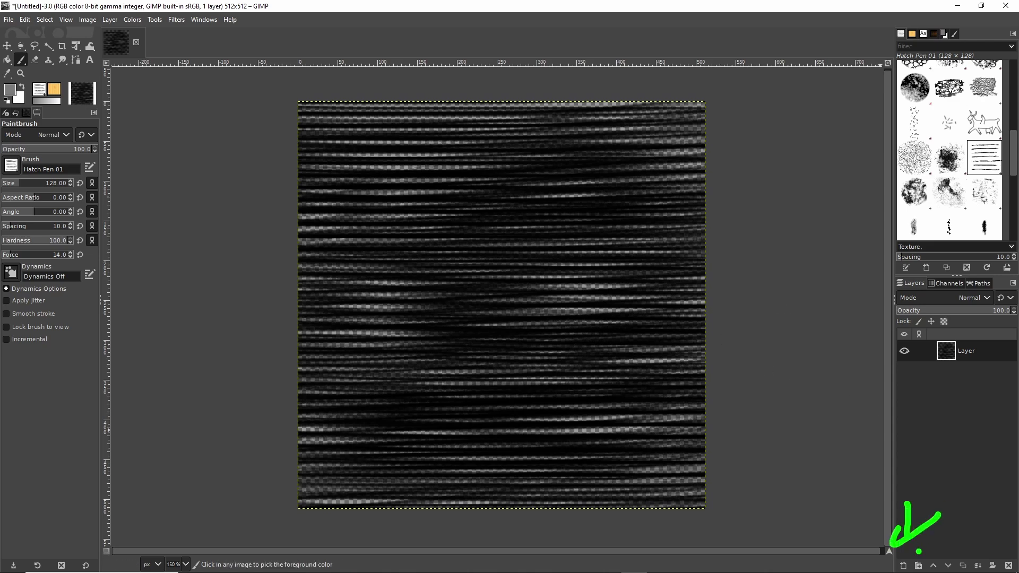
# Add a new 512 × 512 px layer filled with transparency above the black hatch layer.
pyautogui.press('Escape')
pyautogui.click(905, 567)
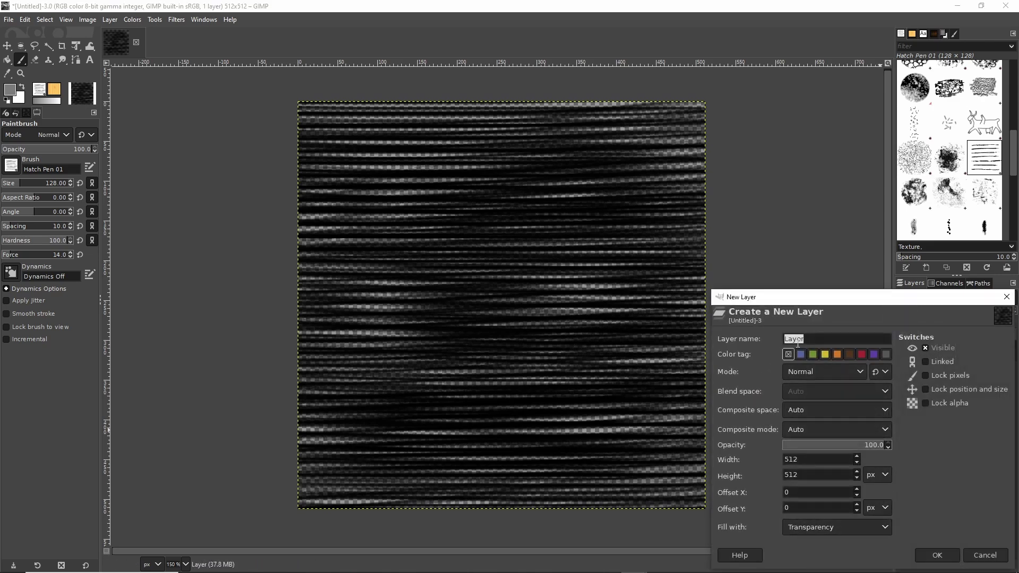
pyautogui.moveTo(803, 295); pyautogui.dragTo(574, 193)
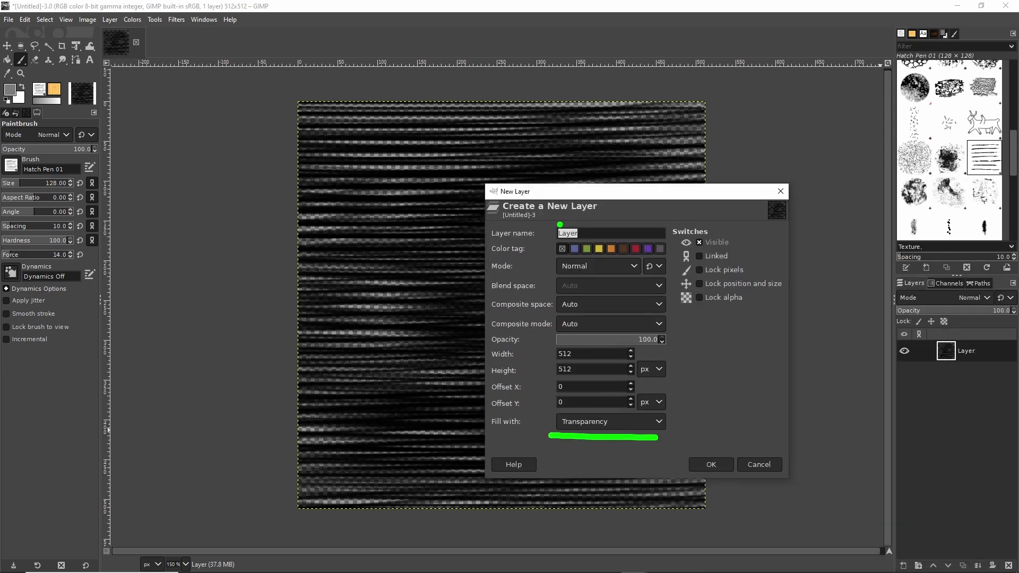
pyautogui.click(711, 463)
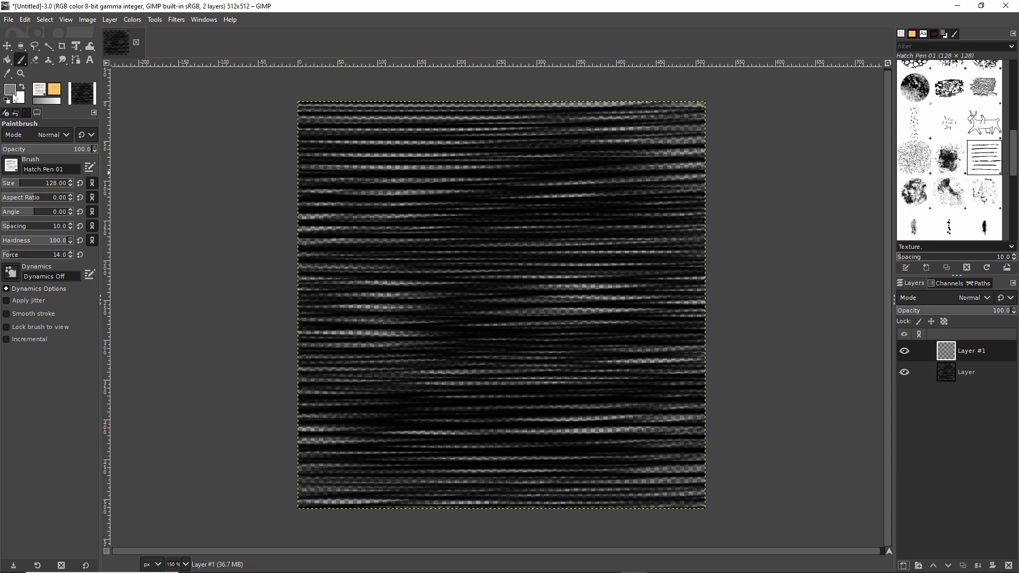
# Brush mid-grey (878787) horizontal hatch strokes across the whole canvas on the new layer.
pyautogui.click(11, 90)
pyautogui.scroll(3, 57, 316)
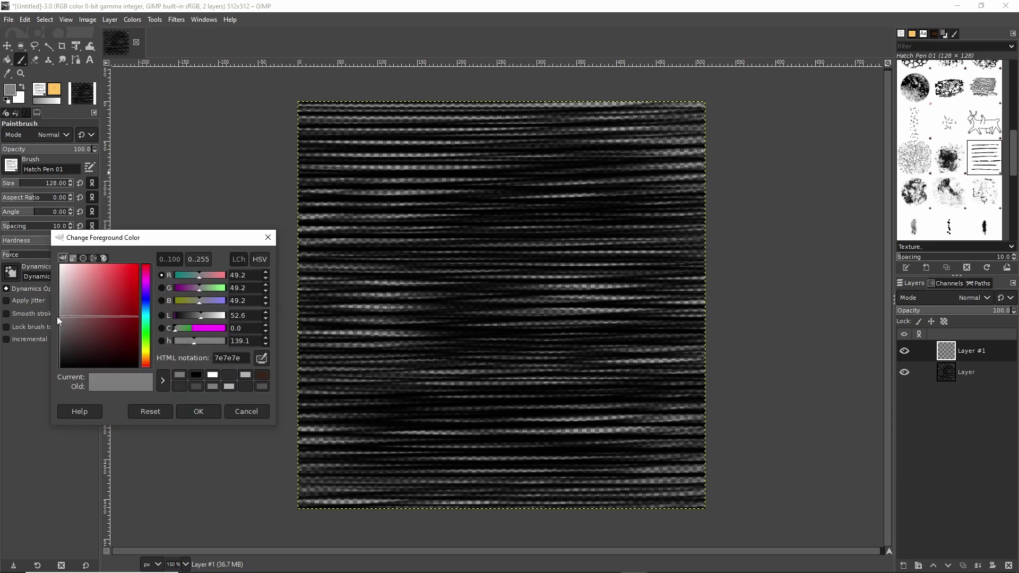
pyautogui.click(198, 412)
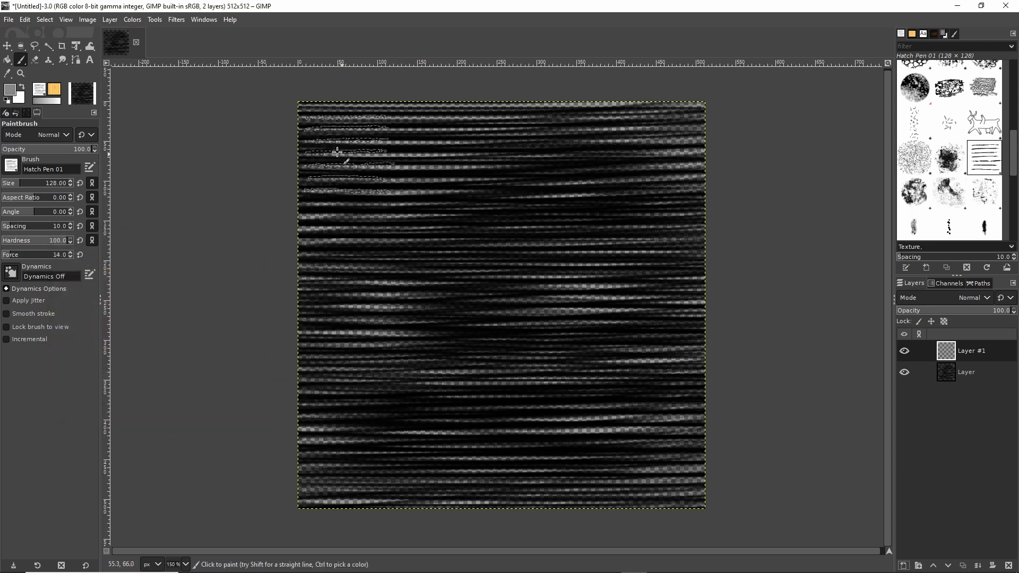
pyautogui.moveTo(337, 154); pyautogui.dragTo(711, 170)
pyautogui.moveTo(324, 198)
pyautogui.mouseDown()
pyautogui.moveTo(733, 226)
pyautogui.moveTo(265, 289)
pyautogui.moveTo(732, 330)
pyautogui.moveTo(266, 380)
pyautogui.moveTo(746, 407)
pyautogui.moveTo(232, 455)
pyautogui.moveTo(775, 480)
pyautogui.mouseUp()
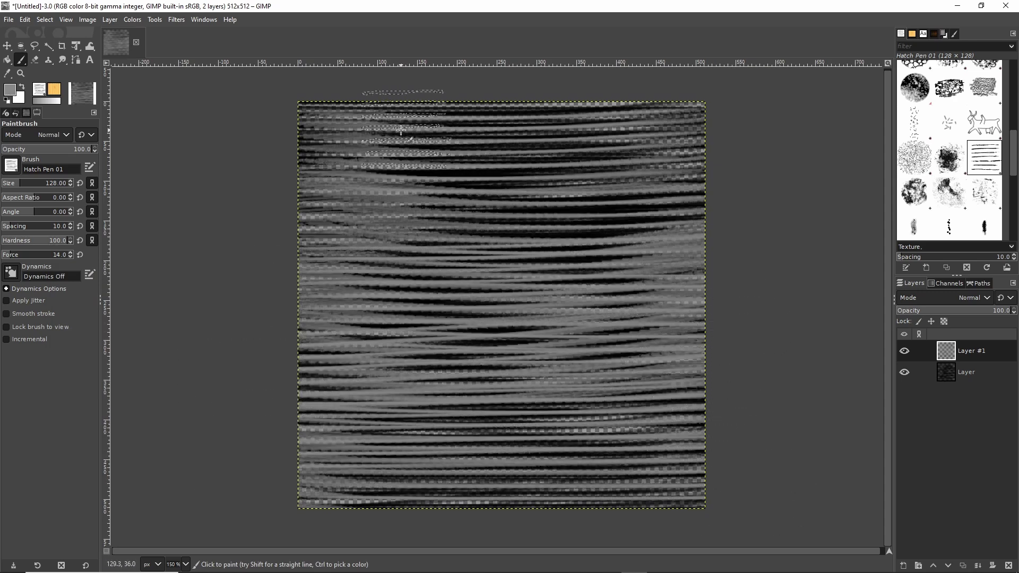
pyautogui.moveTo(614, 226)
pyautogui.mouseDown()
pyautogui.moveTo(389, 227)
pyautogui.moveTo(486, 123)
pyautogui.moveTo(402, 136)
pyautogui.moveTo(468, 162)
pyautogui.moveTo(390, 154)
pyautogui.moveTo(700, 158)
pyautogui.moveTo(760, 225)
pyautogui.mouseUp()
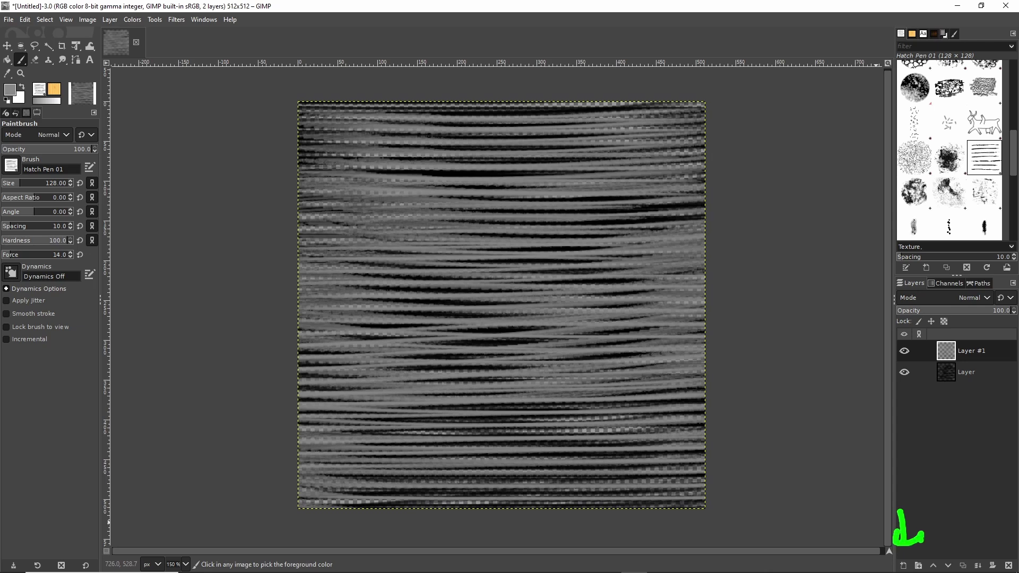
# Add another transparent layer on top and cover it with light grey (e0e0e0) horizontal hatch strokes.
pyautogui.click(903, 565)
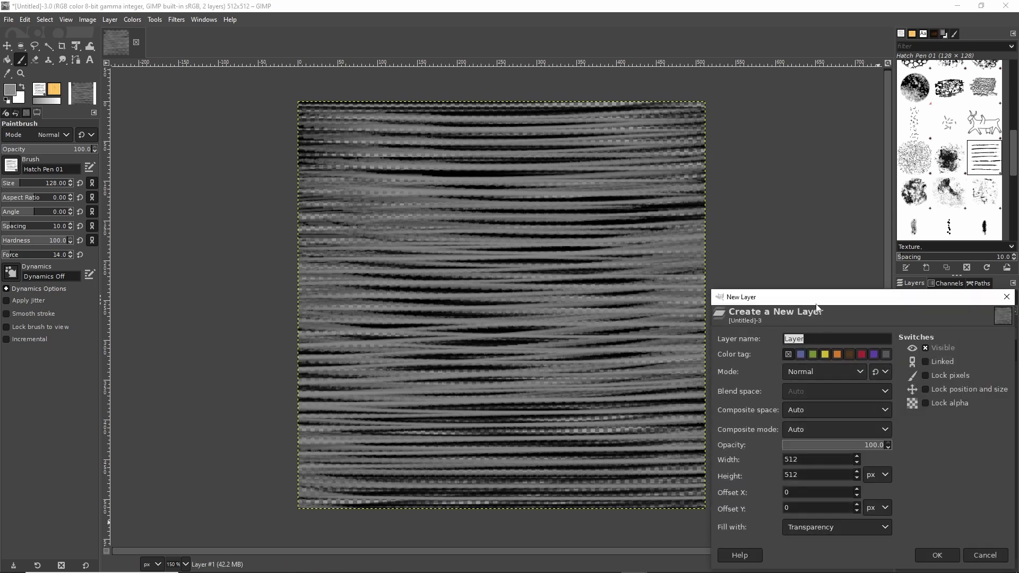
pyautogui.click(898, 518)
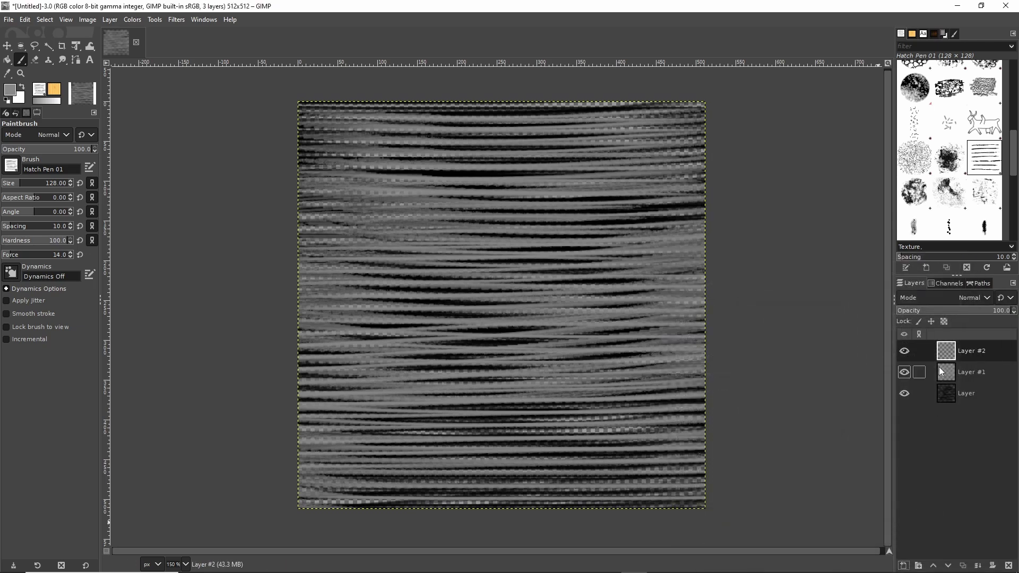
pyautogui.click(10, 89)
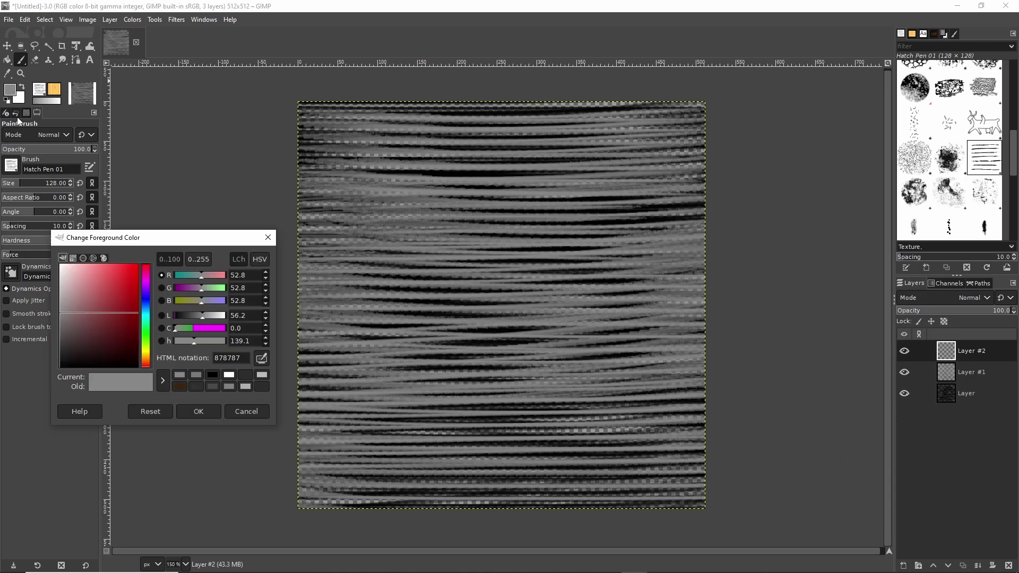
pyautogui.moveTo(63, 275); pyautogui.dragTo(58, 277)
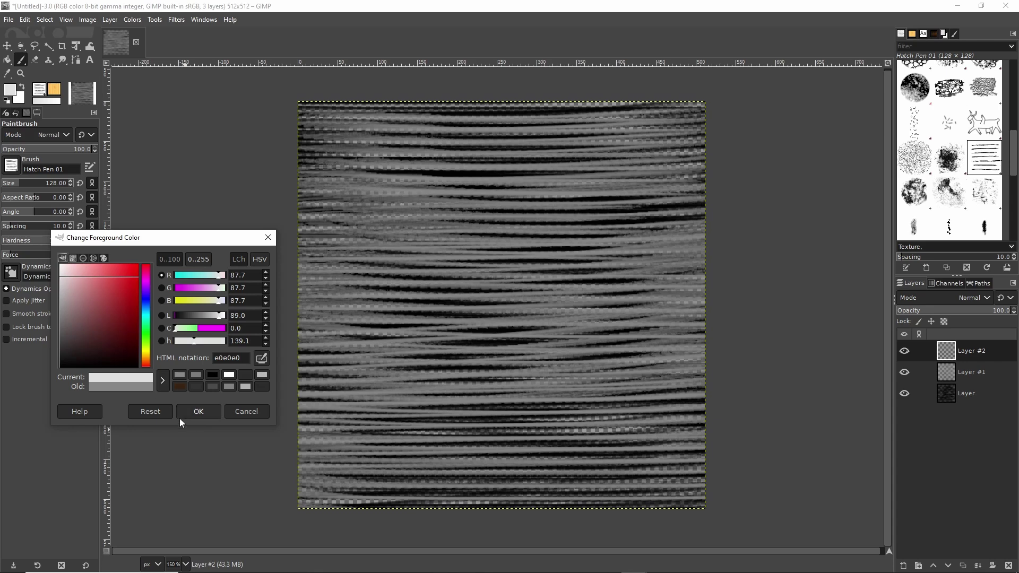
pyautogui.click(197, 412)
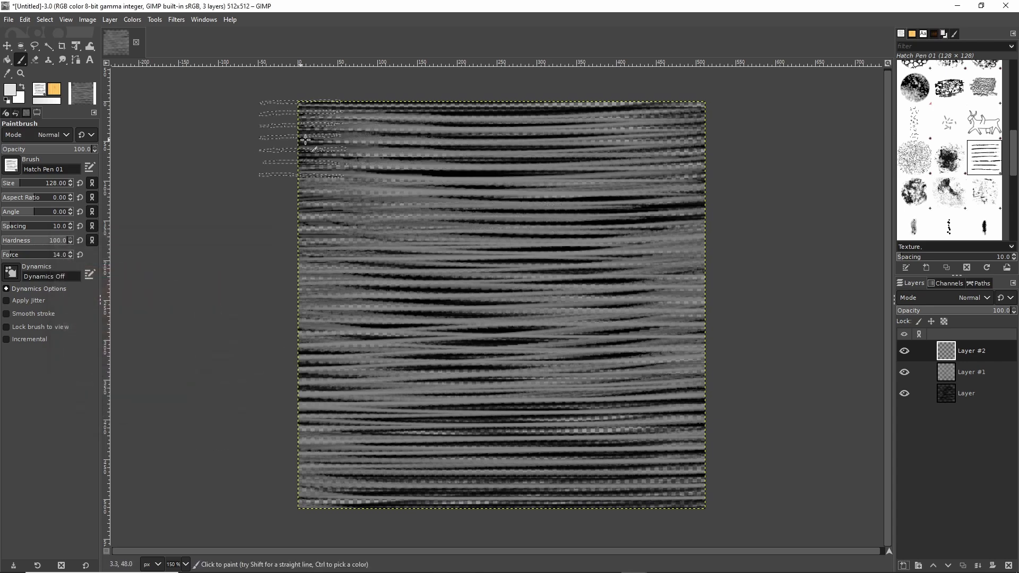
pyautogui.moveTo(282, 137)
pyautogui.mouseDown()
pyautogui.moveTo(778, 139)
pyautogui.moveTo(750, 191)
pyautogui.moveTo(242, 228)
pyautogui.moveTo(768, 289)
pyautogui.moveTo(253, 361)
pyautogui.moveTo(791, 387)
pyautogui.moveTo(200, 437)
pyautogui.moveTo(446, 456)
pyautogui.moveTo(762, 405)
pyautogui.mouseUp()
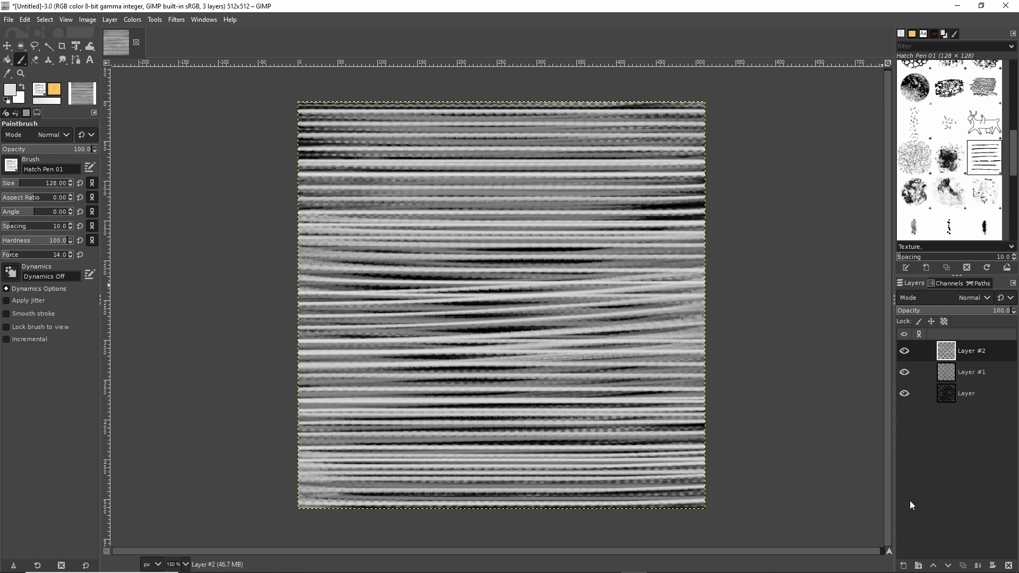
# Add a transparent layer above the light grey one and brush dark grey (about 2e2e2e) horizontal hatch strokes over the canvas.
pyautogui.click(902, 565)
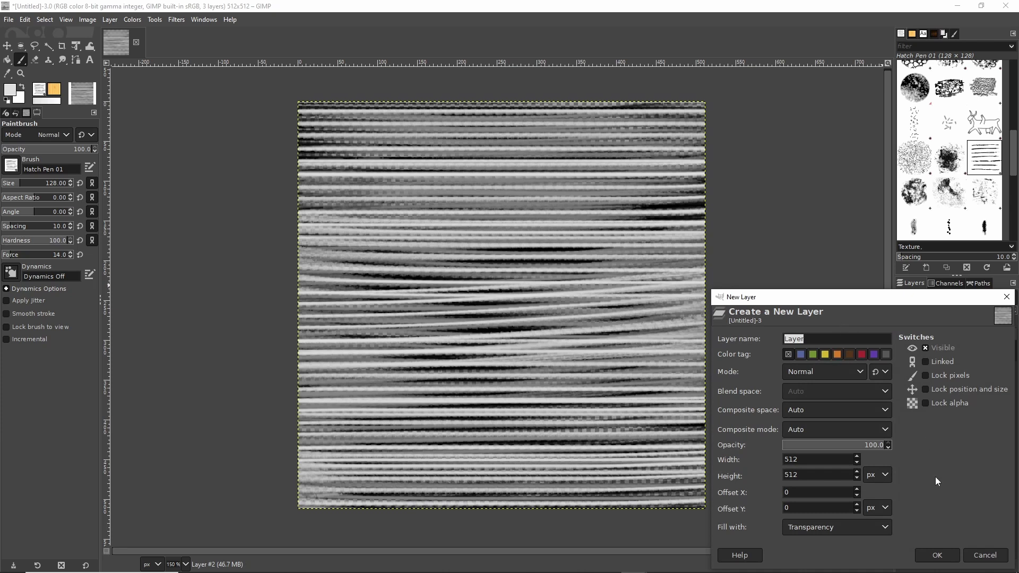
pyautogui.click(938, 556)
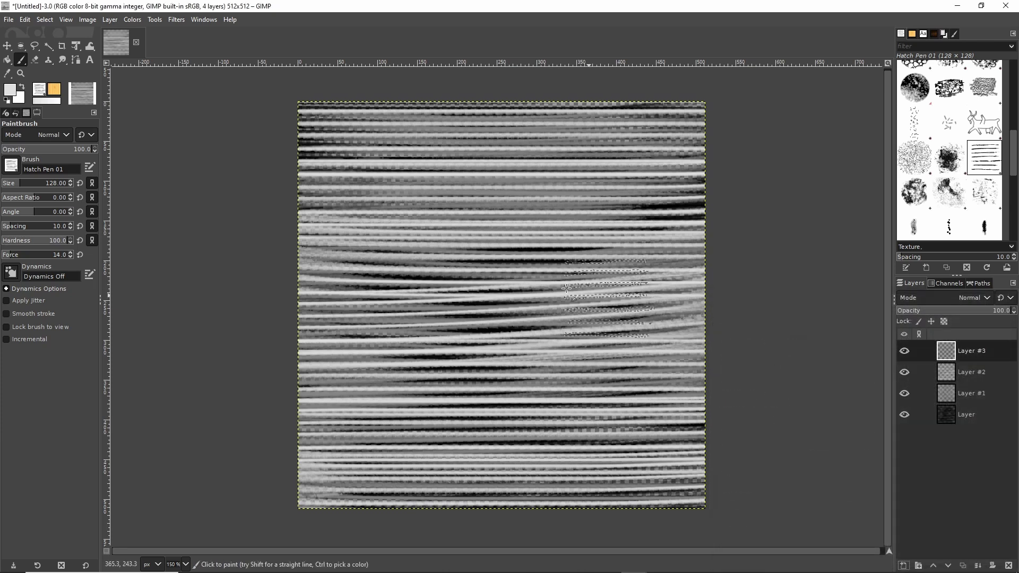
pyautogui.click(8, 90)
pyautogui.moveTo(62, 282); pyautogui.dragTo(56, 349)
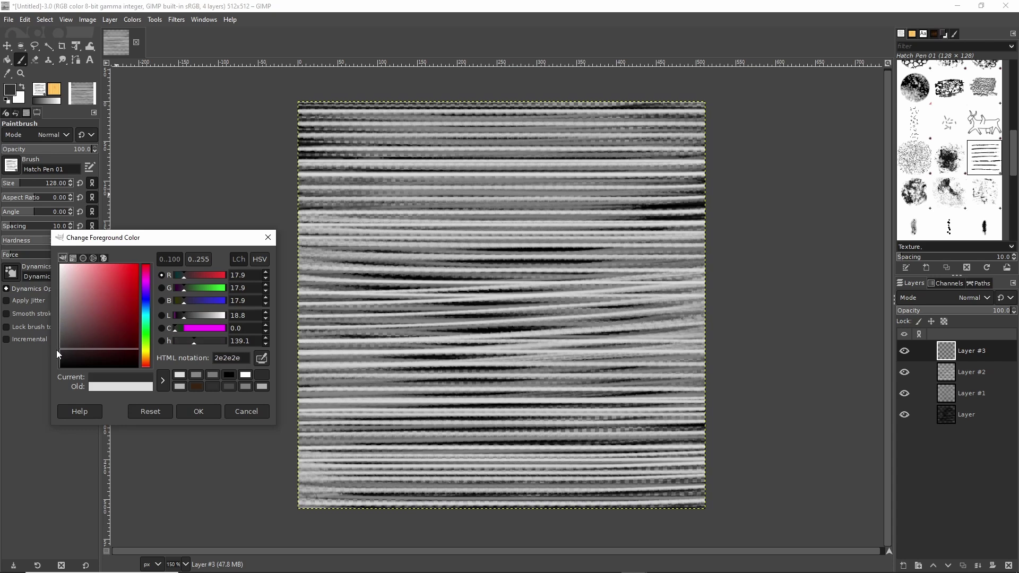
pyautogui.click(185, 410)
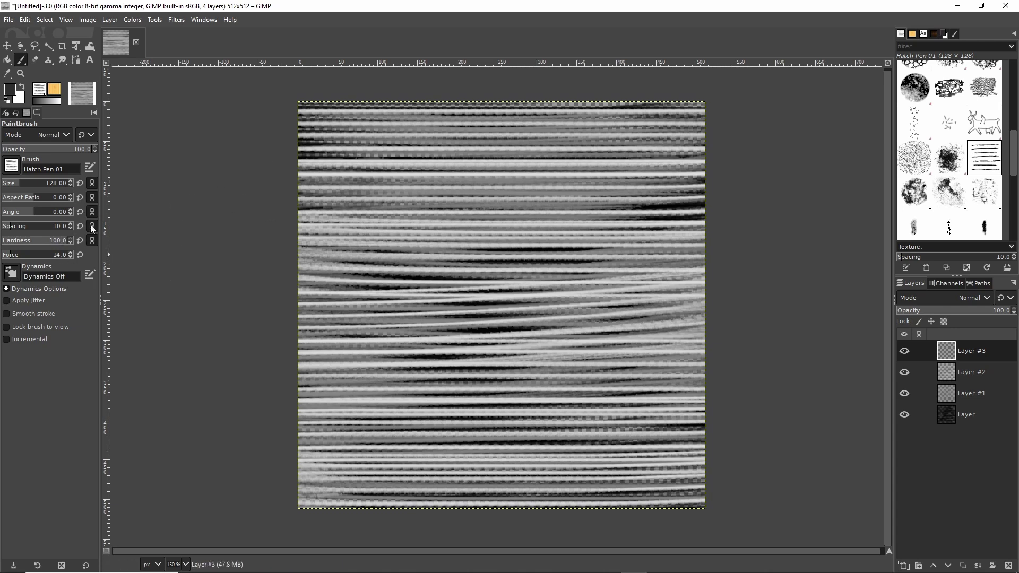
pyautogui.moveTo(56, 181)
pyautogui.mouseDown()
pyautogui.moveTo(121, 185)
pyautogui.moveTo(12, 178)
pyautogui.mouseUp()
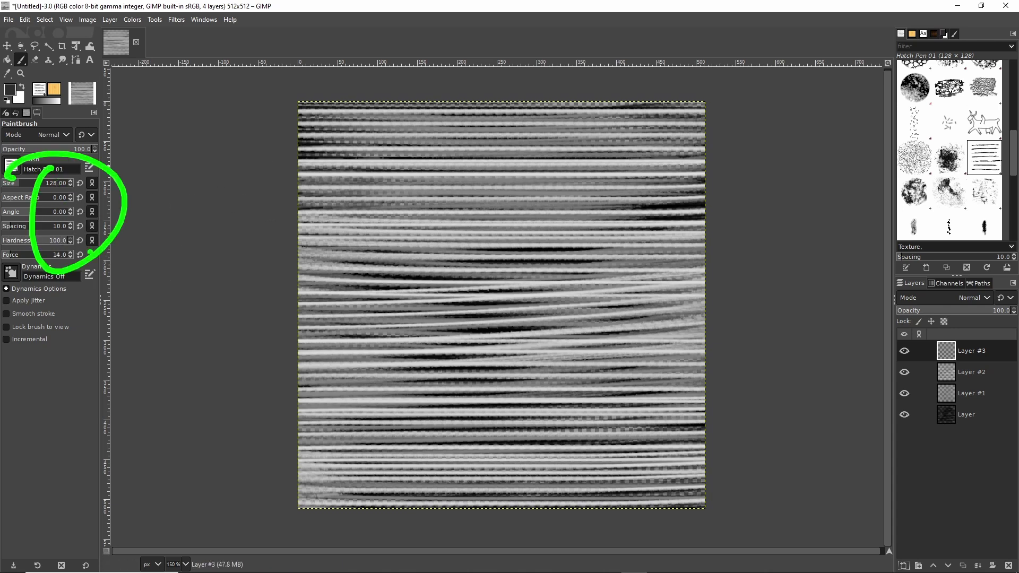
pyautogui.moveTo(265, 137)
pyautogui.mouseDown()
pyautogui.moveTo(754, 188)
pyautogui.moveTo(250, 240)
pyautogui.moveTo(734, 313)
pyautogui.moveTo(200, 348)
pyautogui.moveTo(752, 387)
pyautogui.moveTo(177, 445)
pyautogui.moveTo(584, 485)
pyautogui.moveTo(207, 464)
pyautogui.moveTo(690, 332)
pyautogui.moveTo(396, 253)
pyautogui.moveTo(718, 163)
pyautogui.moveTo(509, 183)
pyautogui.moveTo(517, 194)
pyautogui.moveTo(509, 191)
pyautogui.moveTo(749, 196)
pyautogui.moveTo(287, 180)
pyautogui.moveTo(531, 337)
pyautogui.moveTo(455, 294)
pyautogui.mouseUp()
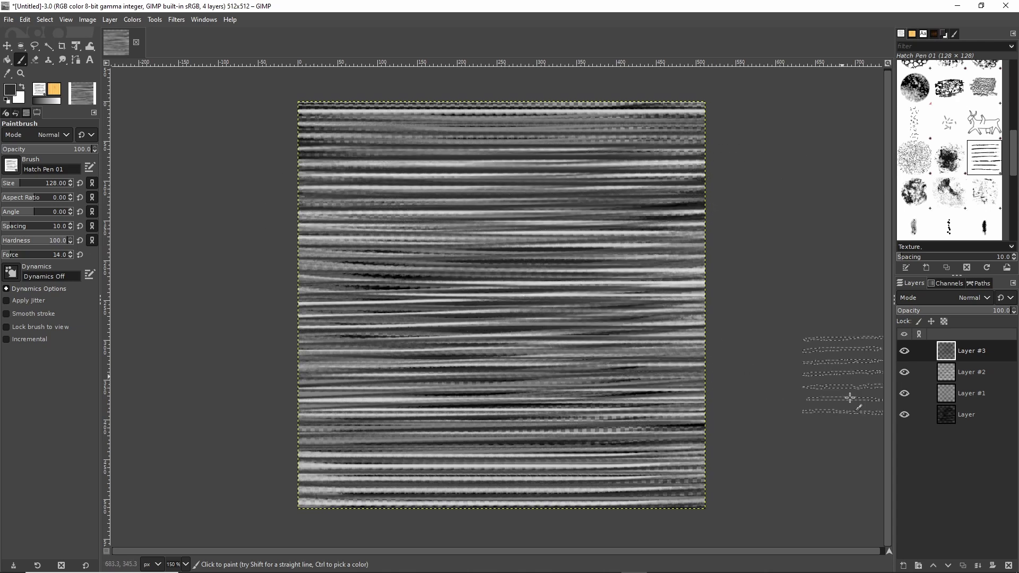
# Lower the opacity of the layer with the dark grey strokes.
pyautogui.click(950, 352)
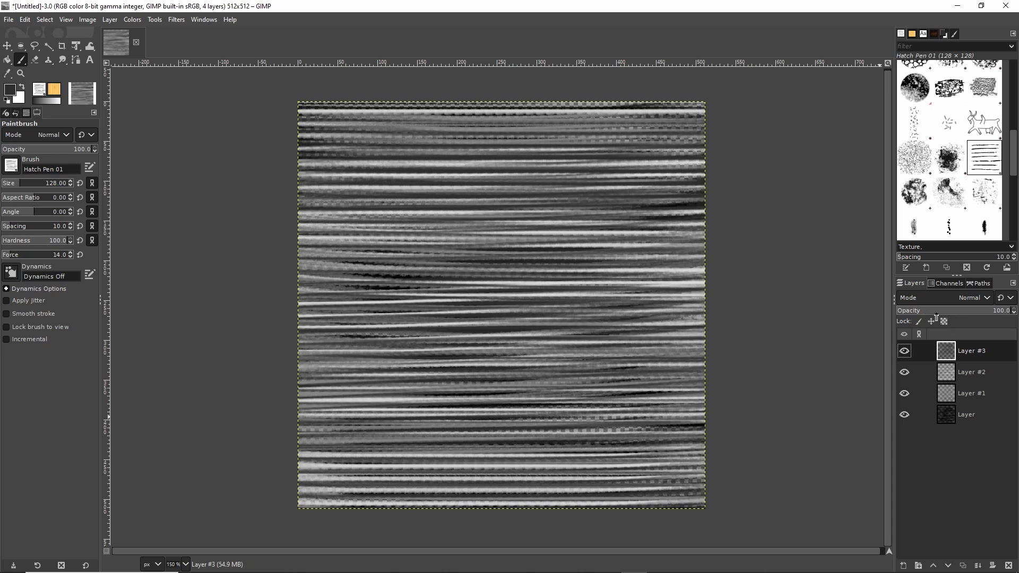
pyautogui.moveTo(879, 322)
pyautogui.mouseDown()
pyautogui.moveTo(1018, 328)
pyautogui.moveTo(1010, 291)
pyautogui.moveTo(992, 287)
pyautogui.moveTo(875, 287)
pyautogui.moveTo(876, 320)
pyautogui.mouseUp()
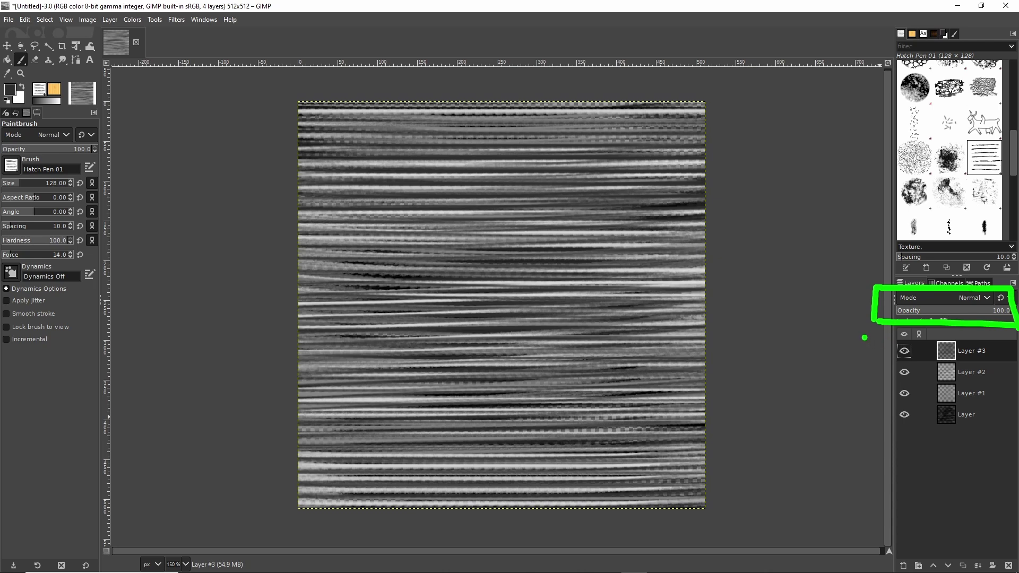
pyautogui.press('Escape')
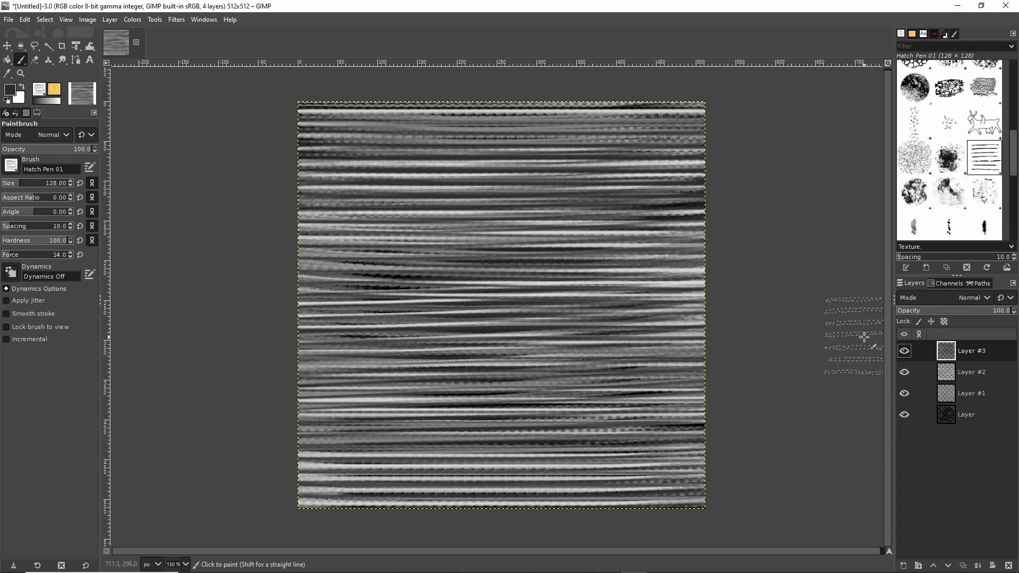
pyautogui.click(1015, 314)
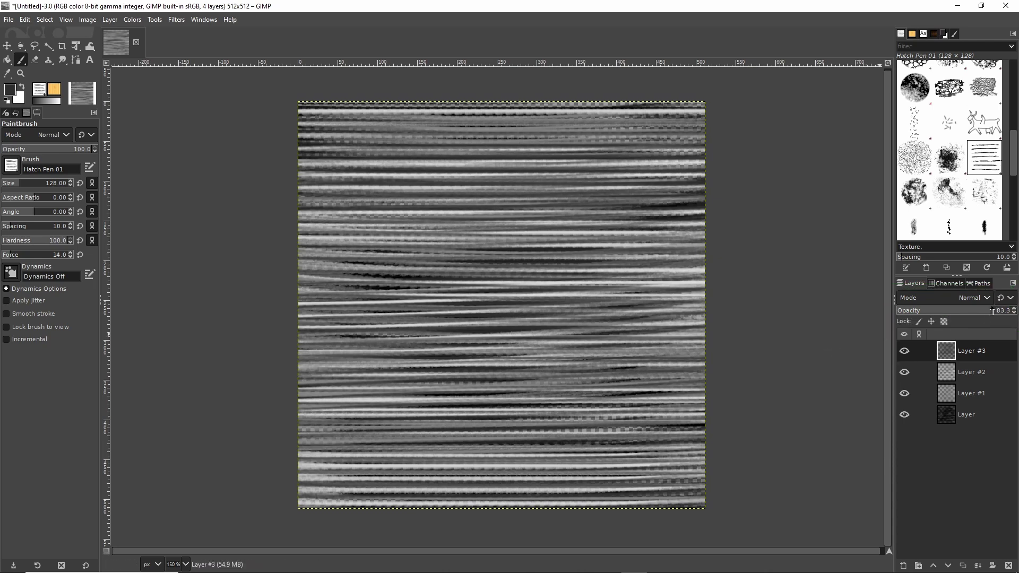
pyautogui.click(1015, 308)
pyautogui.click(970, 310)
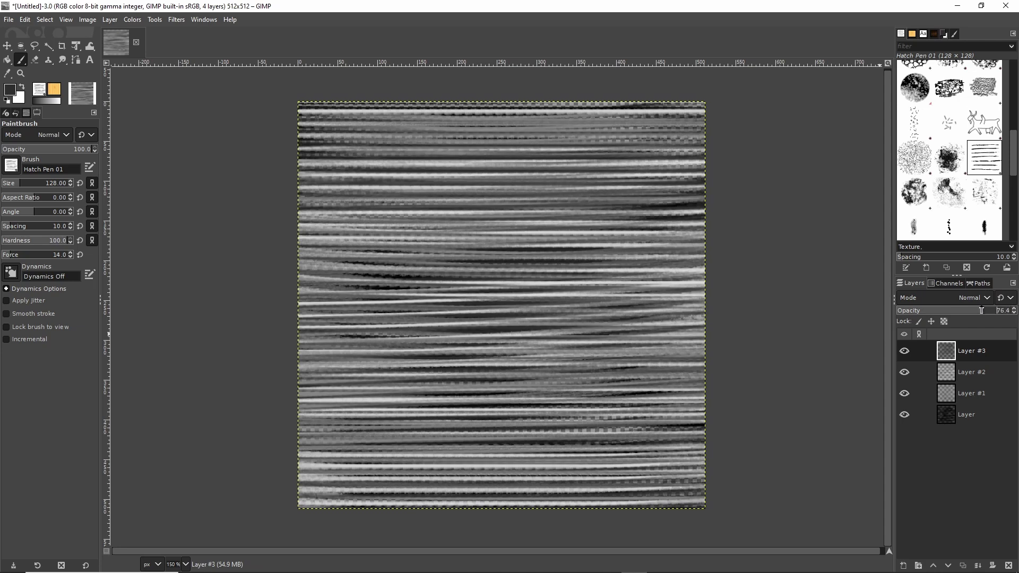
pyautogui.moveTo(1010, 310); pyautogui.dragTo(989, 311)
# Add a new transparent 512 × 512 px layer on top of the stack and set the foreground colour to black.
pyautogui.click(903, 564)
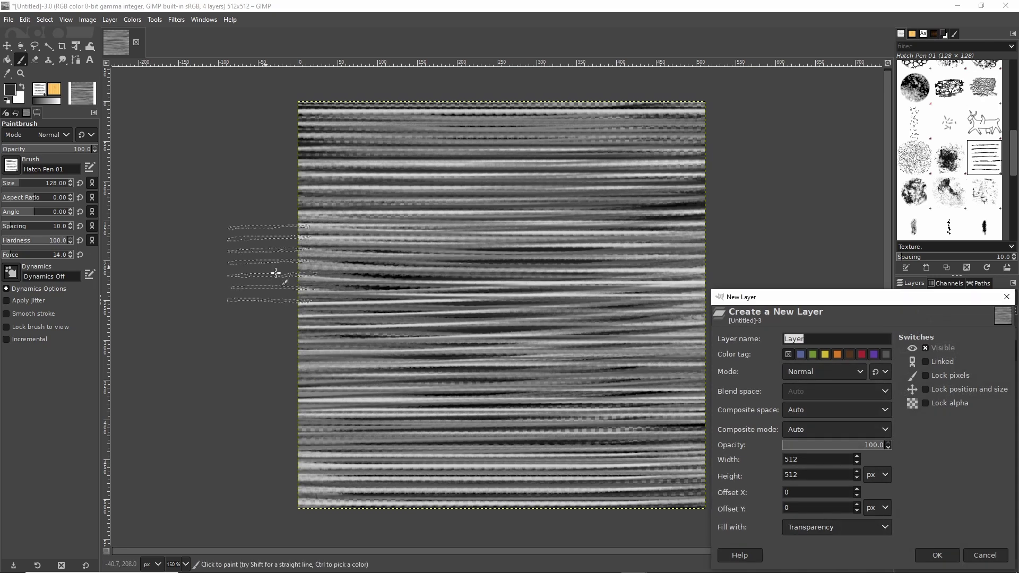
pyautogui.click(937, 556)
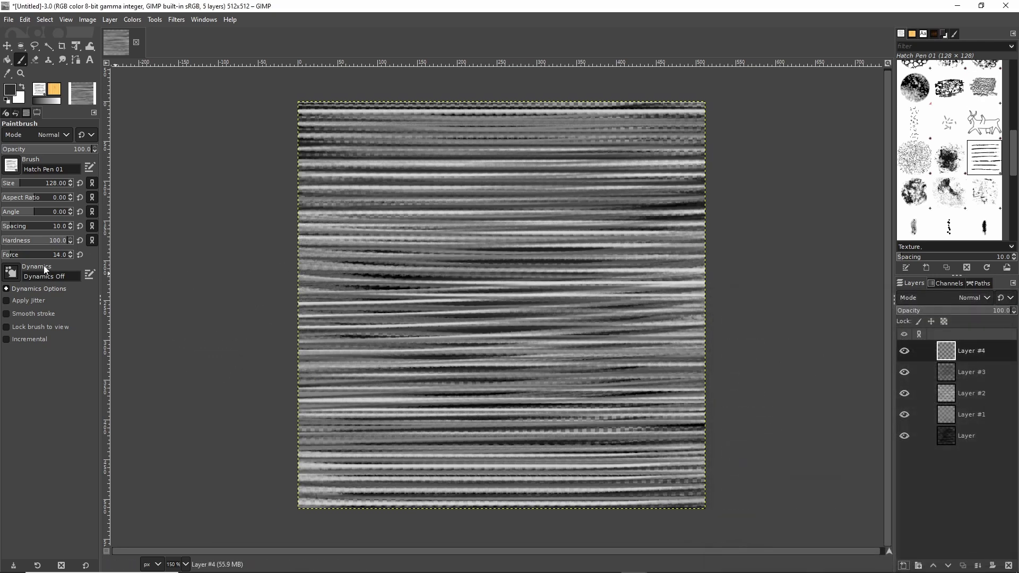
pyautogui.click(10, 90)
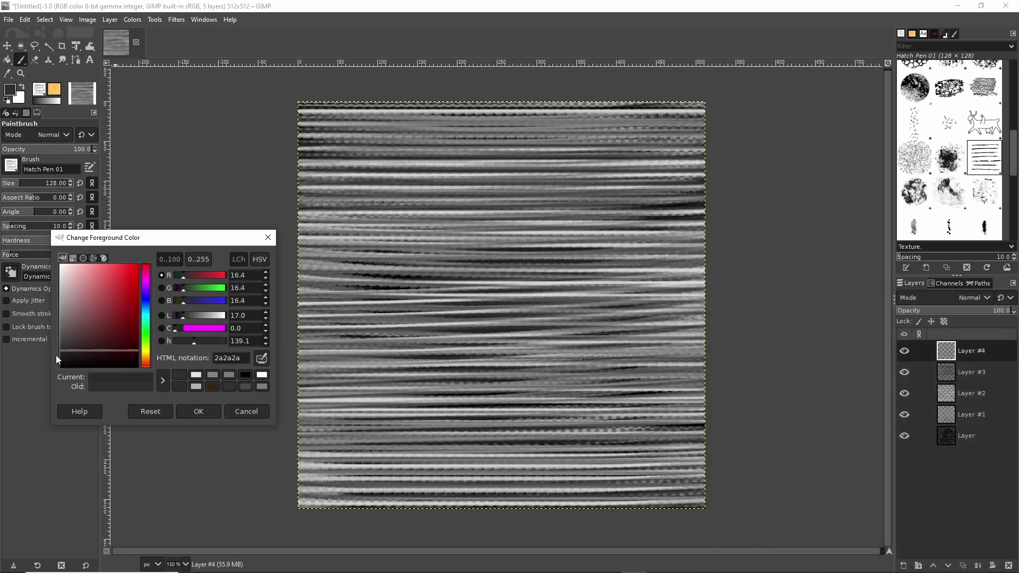
pyautogui.click(198, 411)
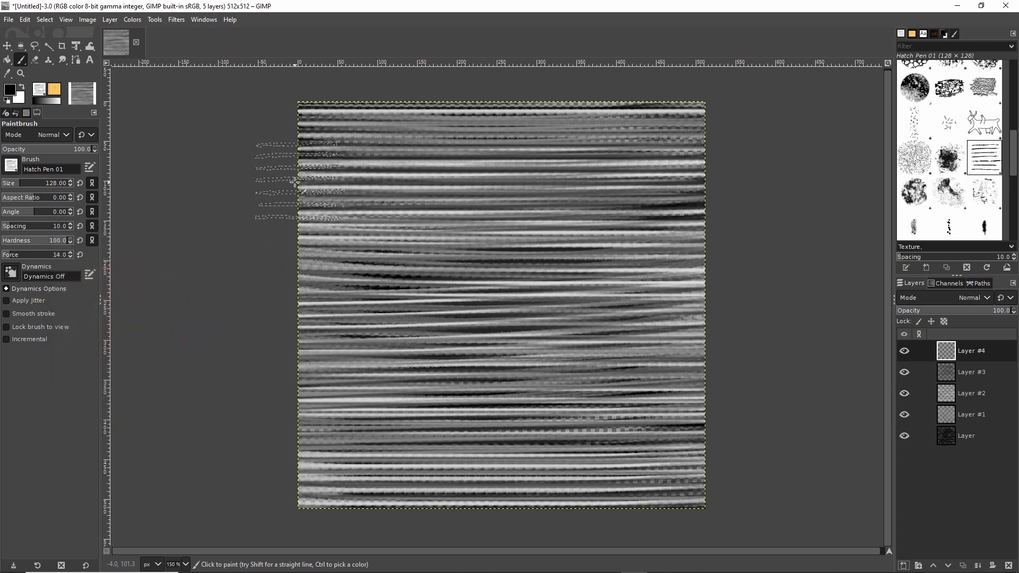
# Set the Hatch Pen 01 brush size to 256.
pyautogui.click(53, 180)
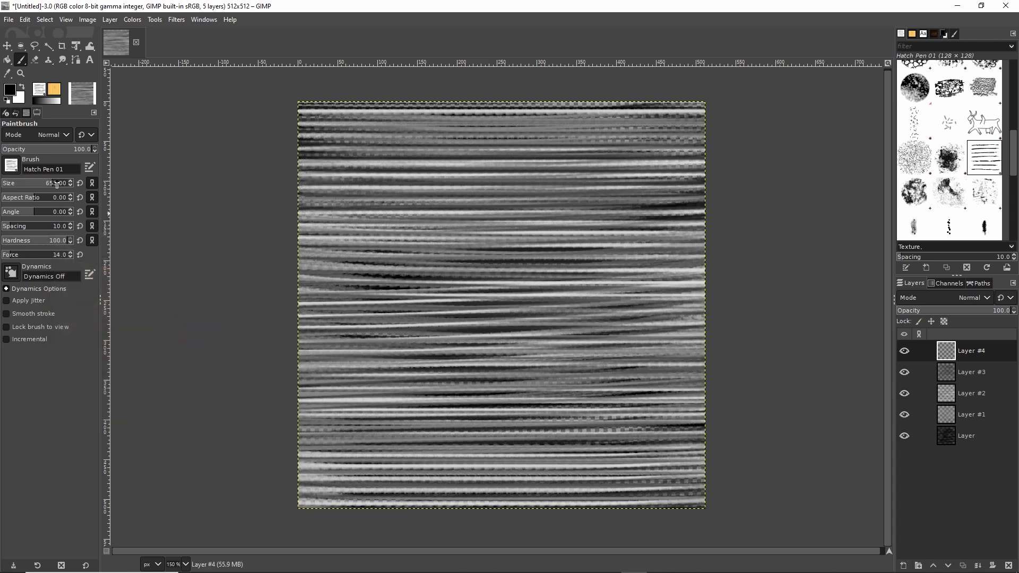
pyautogui.click(58, 184)
pyautogui.write('256')
pyautogui.press('Return')
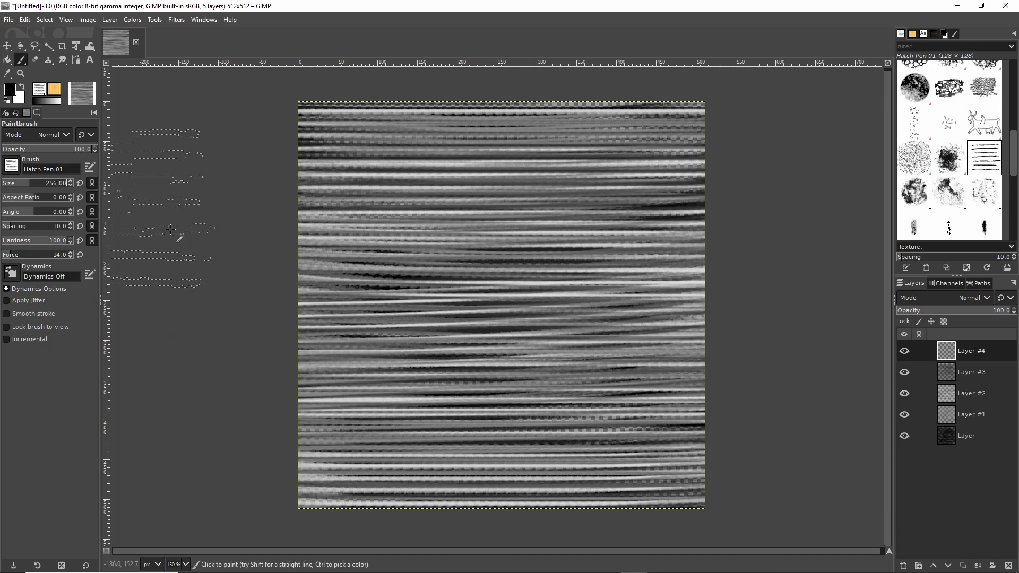
# Brush black horizontal hatch strokes across the whole canvas on the new top layer with the Hatch Pen 01 brush.
pyautogui.click(211, 228)
pyautogui.moveTo(153, 146); pyautogui.dragTo(135, 153)
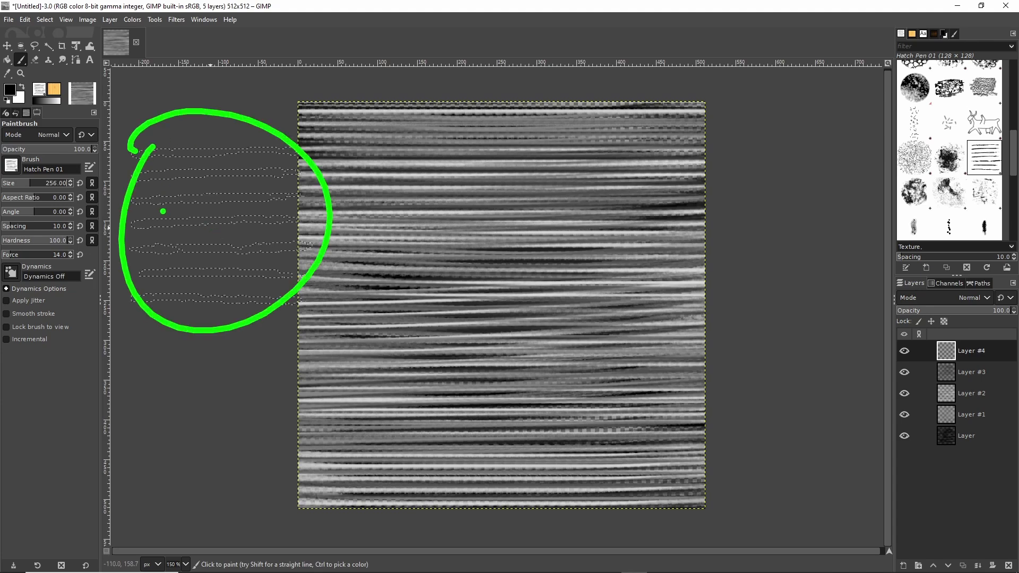
pyautogui.moveTo(233, 191); pyautogui.dragTo(751, 249)
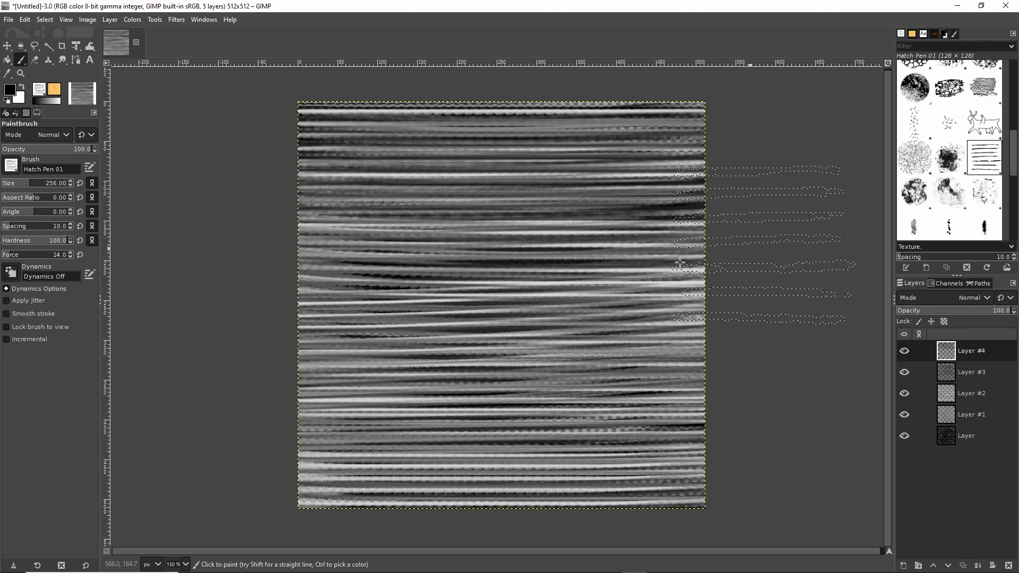
pyautogui.moveTo(680, 263)
pyautogui.mouseDown()
pyautogui.moveTo(191, 286)
pyautogui.moveTo(706, 361)
pyautogui.moveTo(180, 441)
pyautogui.moveTo(700, 486)
pyautogui.mouseUp()
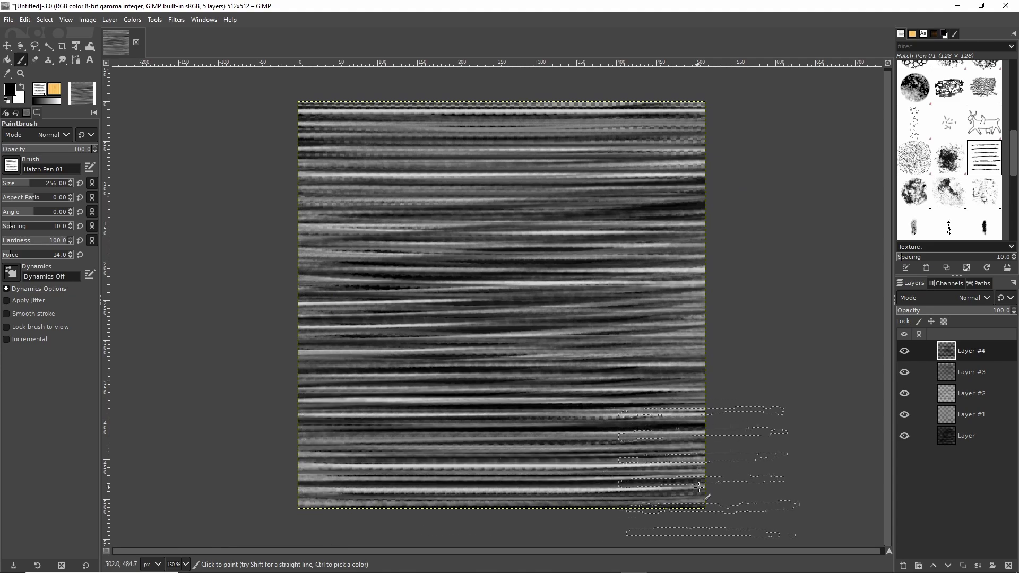
pyautogui.moveTo(714, 164)
pyautogui.mouseDown()
pyautogui.moveTo(178, 164)
pyautogui.moveTo(171, 346)
pyautogui.moveTo(739, 455)
pyautogui.moveTo(84, 471)
pyautogui.mouseUp()
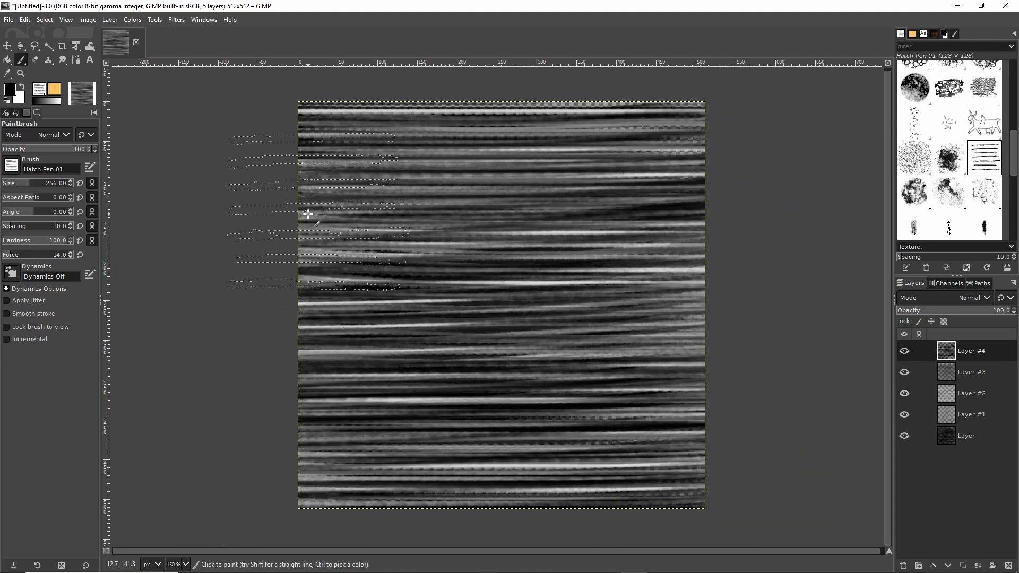
# Add another transparent 512 × 512 px layer on top and set the foreground colour to light grey e6e6e6.
pyautogui.click(903, 566)
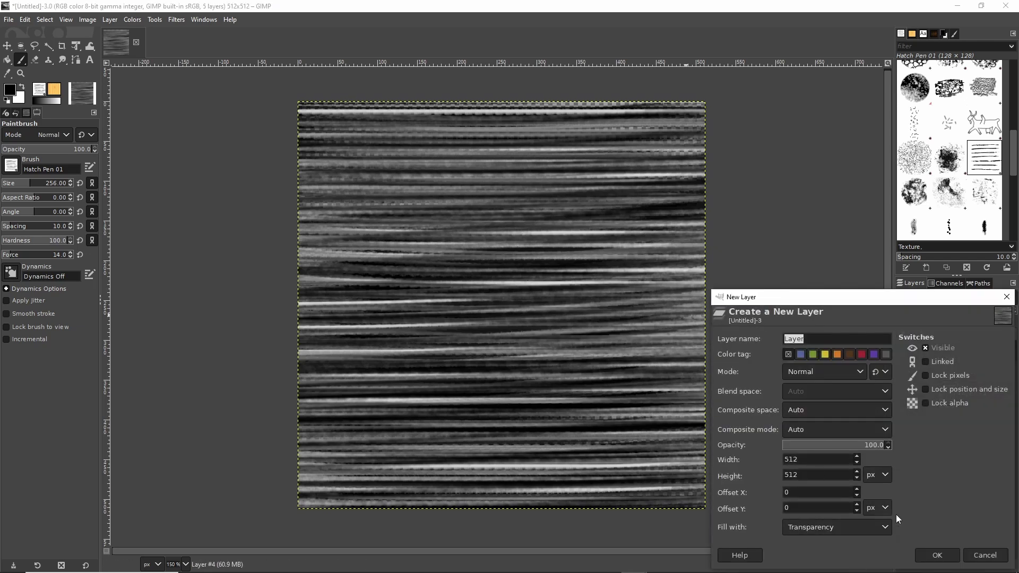
pyautogui.click(936, 555)
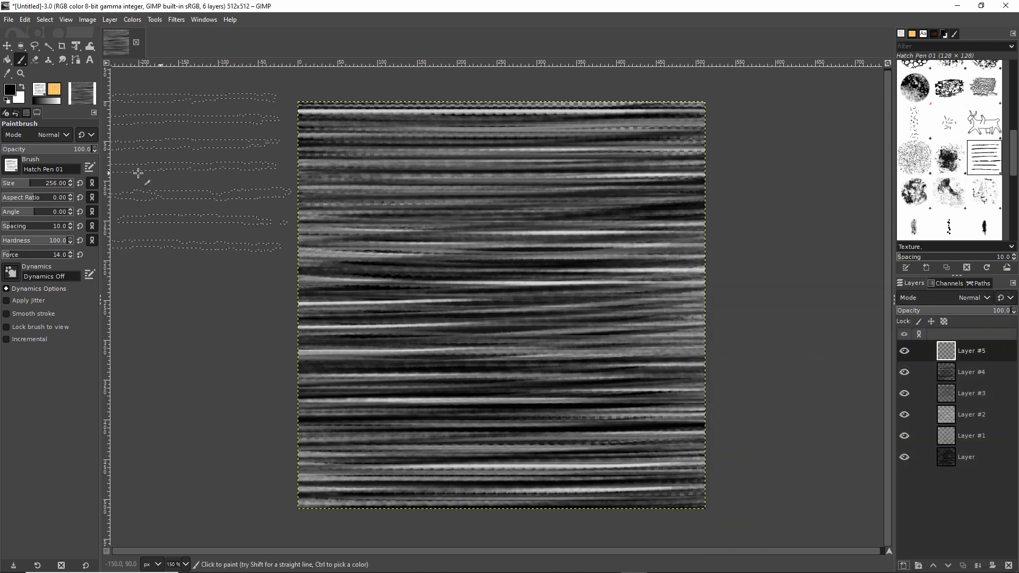
pyautogui.click(10, 90)
pyautogui.moveTo(59, 290); pyautogui.dragTo(57, 275)
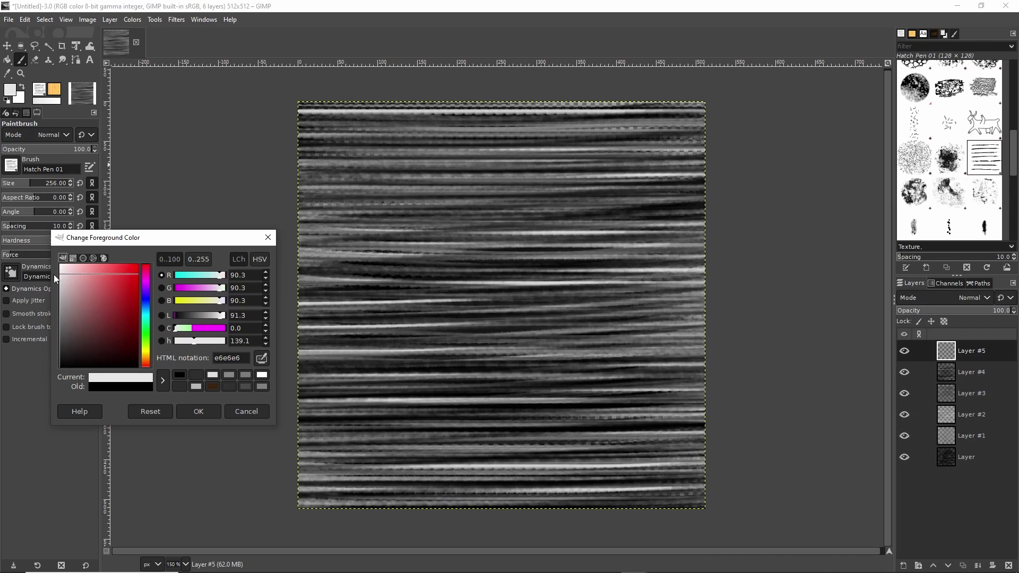
pyautogui.click(198, 411)
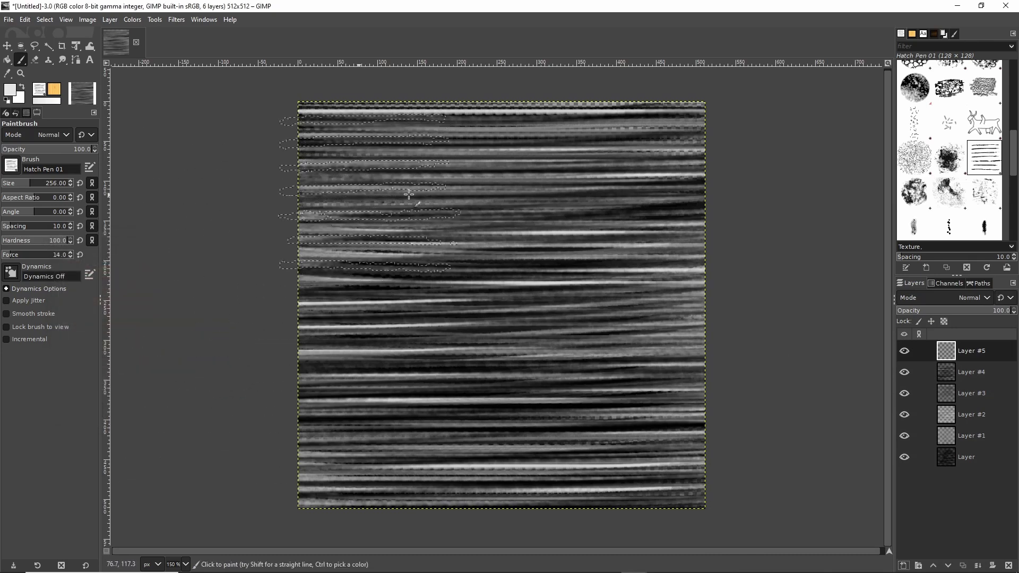
# Brush light grey horizontal hatch strokes over the canvas on the top layer and lower that layer's opacity to about 15.3.
pyautogui.moveTo(276, 183); pyautogui.dragTo(796, 182)
pyautogui.moveTo(796, 341)
pyautogui.mouseDown()
pyautogui.moveTo(190, 410)
pyautogui.moveTo(819, 443)
pyautogui.mouseUp()
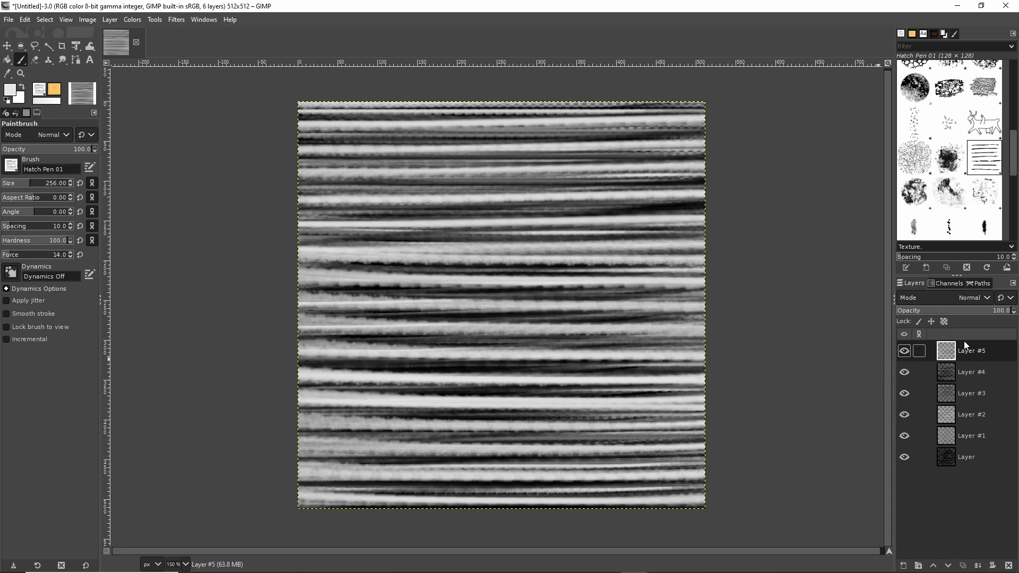
pyautogui.moveTo(997, 316); pyautogui.dragTo(913, 312)
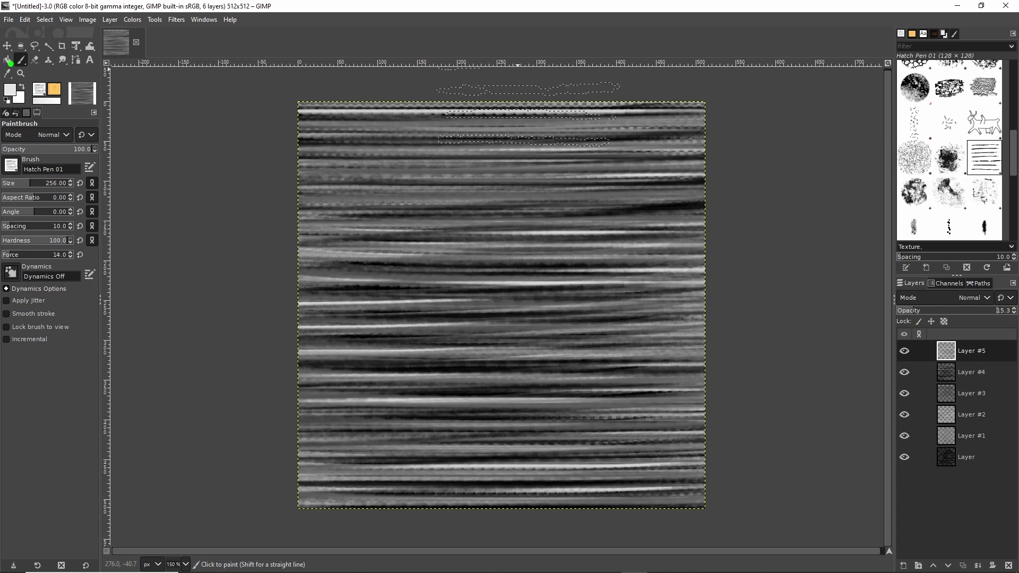
pyautogui.moveTo(11, 63)
pyautogui.mouseDown()
pyautogui.moveTo(43, 74)
pyautogui.moveTo(28, 67)
pyautogui.mouseUp()
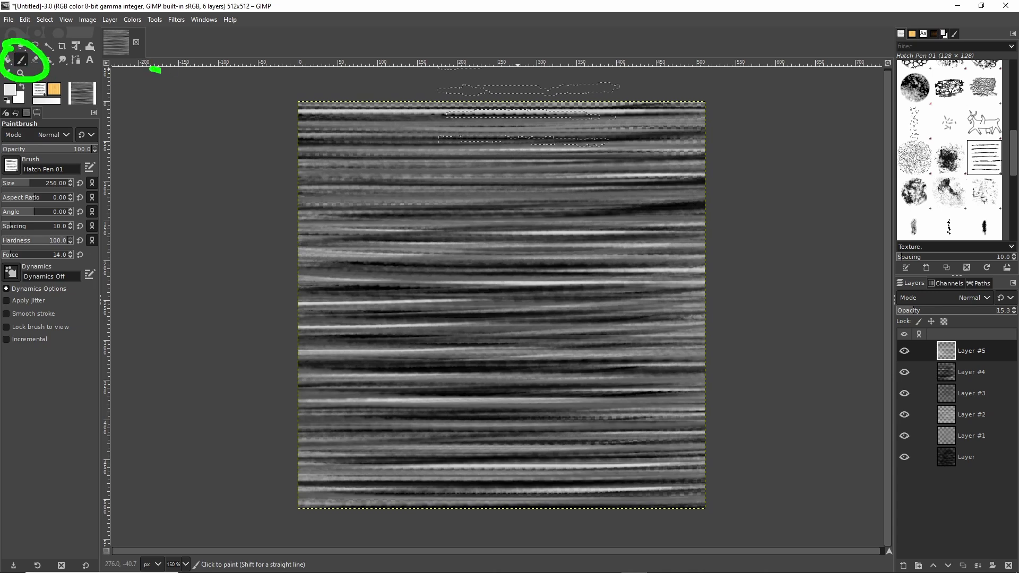
pyautogui.moveTo(155, 69)
pyautogui.mouseDown()
pyautogui.moveTo(780, 157)
pyautogui.moveTo(684, 174)
pyautogui.mouseUp()
pyautogui.moveTo(995, 145)
pyautogui.mouseDown()
pyautogui.moveTo(962, 186)
pyautogui.moveTo(941, 118)
pyautogui.mouseUp()
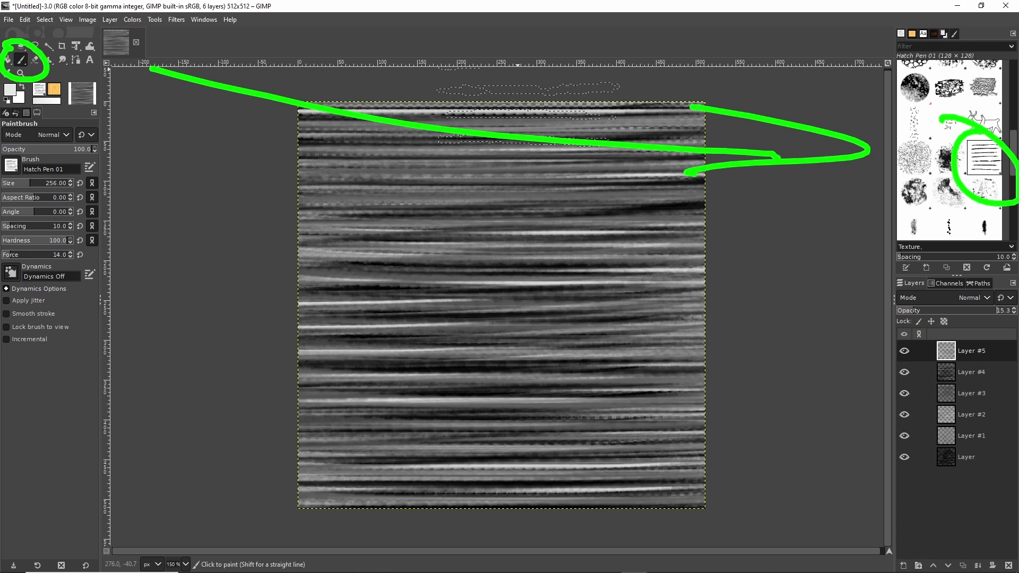
pyautogui.moveTo(740, 257); pyautogui.dragTo(267, 257)
pyautogui.moveTo(719, 275); pyautogui.dragTo(323, 281)
pyautogui.moveTo(705, 298); pyautogui.dragTo(250, 304)
pyautogui.moveTo(705, 325); pyautogui.dragTo(258, 336)
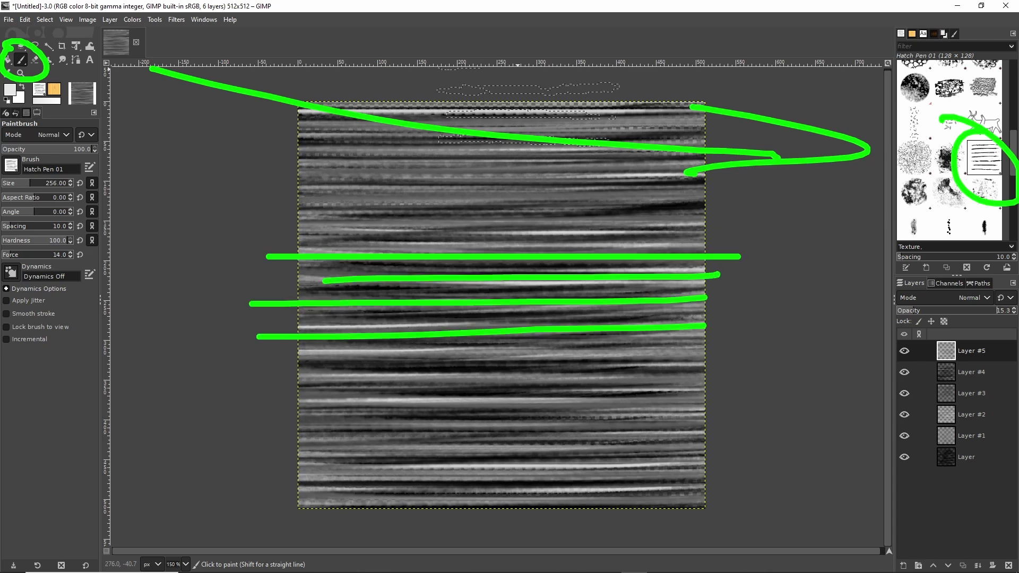
pyautogui.moveTo(741, 348); pyautogui.dragTo(296, 354)
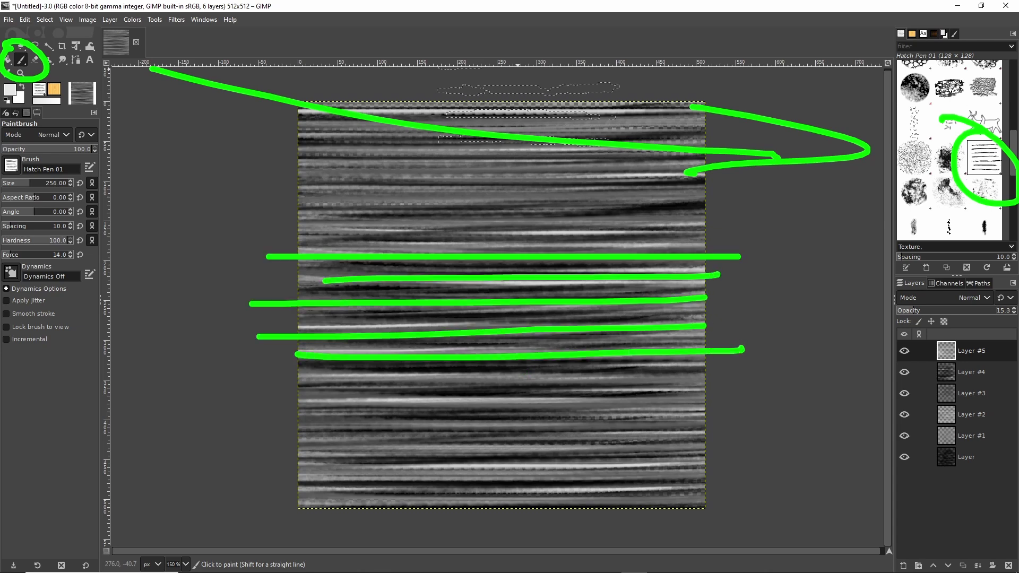
pyautogui.moveTo(757, 307)
pyautogui.mouseDown()
pyautogui.moveTo(897, 330)
pyautogui.moveTo(872, 309)
pyautogui.moveTo(852, 357)
pyautogui.mouseUp()
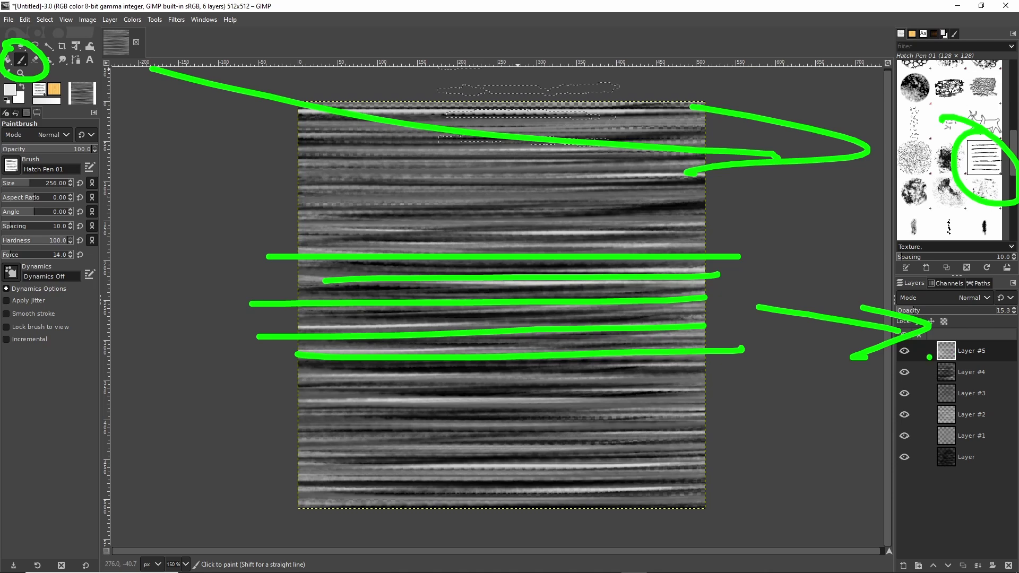
pyautogui.moveTo(920, 333)
pyautogui.mouseDown()
pyautogui.moveTo(894, 382)
pyautogui.moveTo(924, 312)
pyautogui.mouseUp()
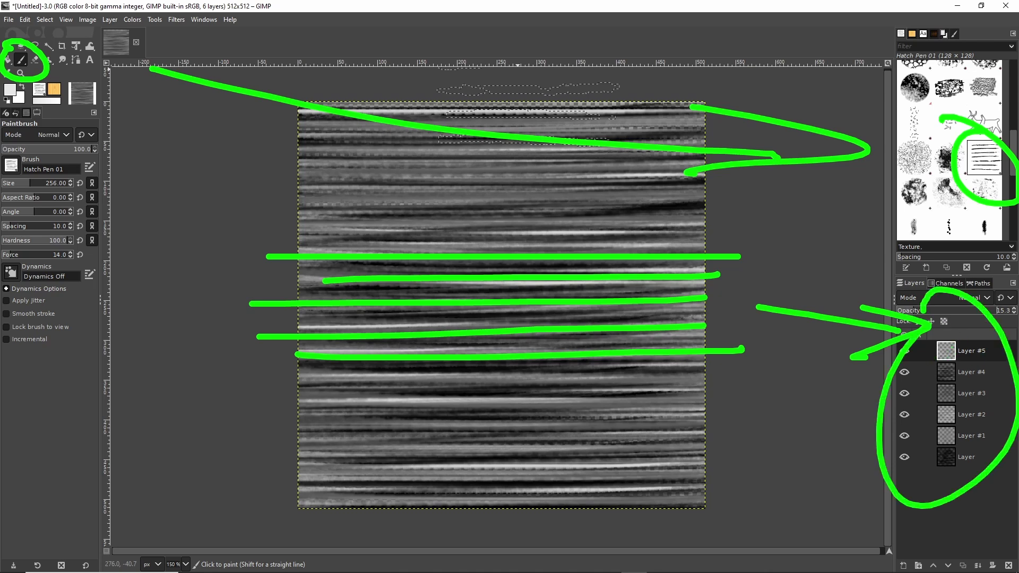
pyautogui.moveTo(978, 354); pyautogui.dragTo(1001, 351)
pyautogui.press('Escape')
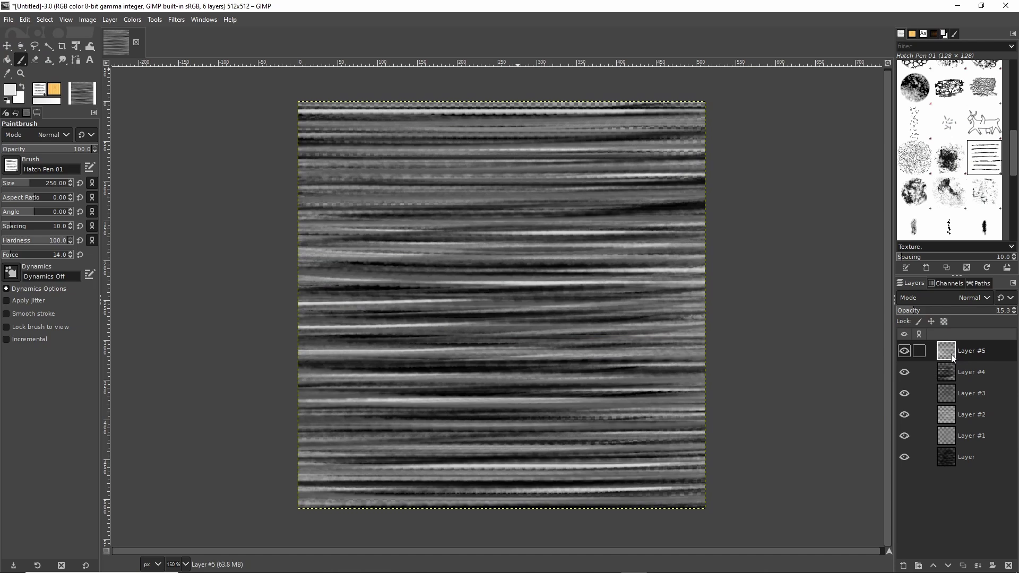
# Go through the hatch layers in the stack one by one to examine their settings.
pyautogui.click(943, 457)
pyautogui.click(946, 437)
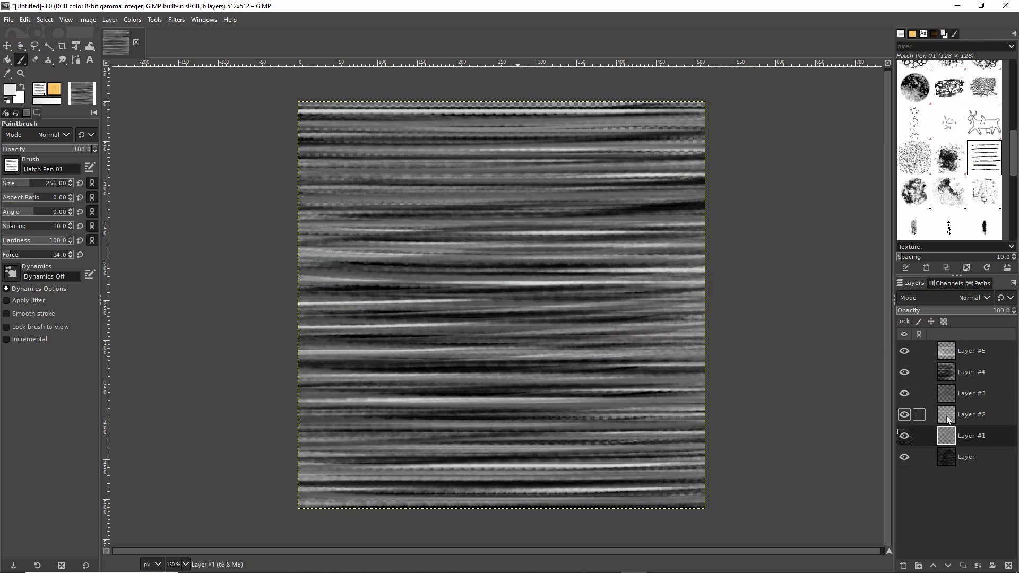
pyautogui.click(948, 420)
pyautogui.click(947, 399)
pyautogui.click(946, 377)
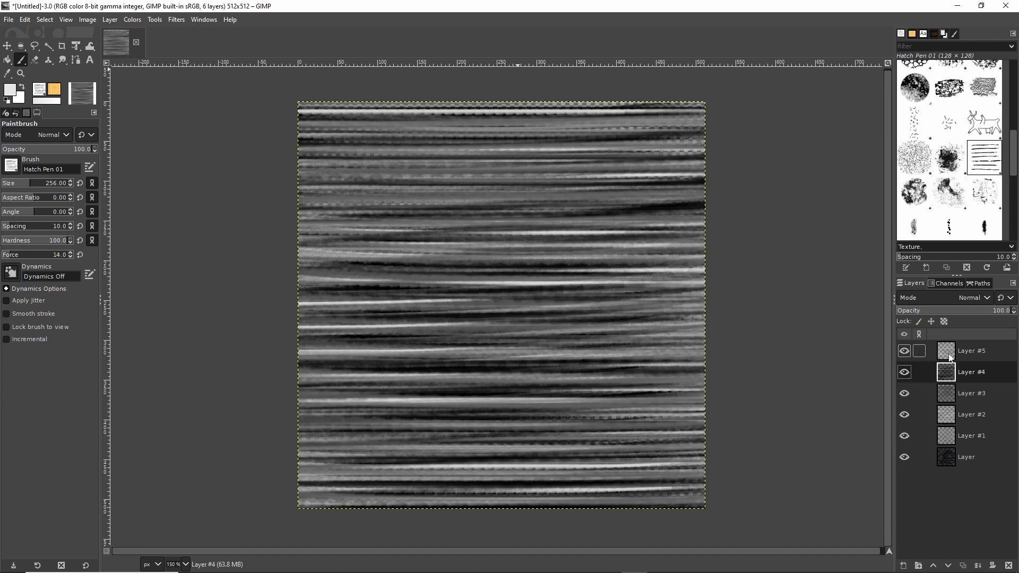
pyautogui.click(950, 357)
pyautogui.click(951, 373)
pyautogui.click(950, 395)
pyautogui.click(950, 415)
pyautogui.click(950, 437)
pyautogui.click(949, 459)
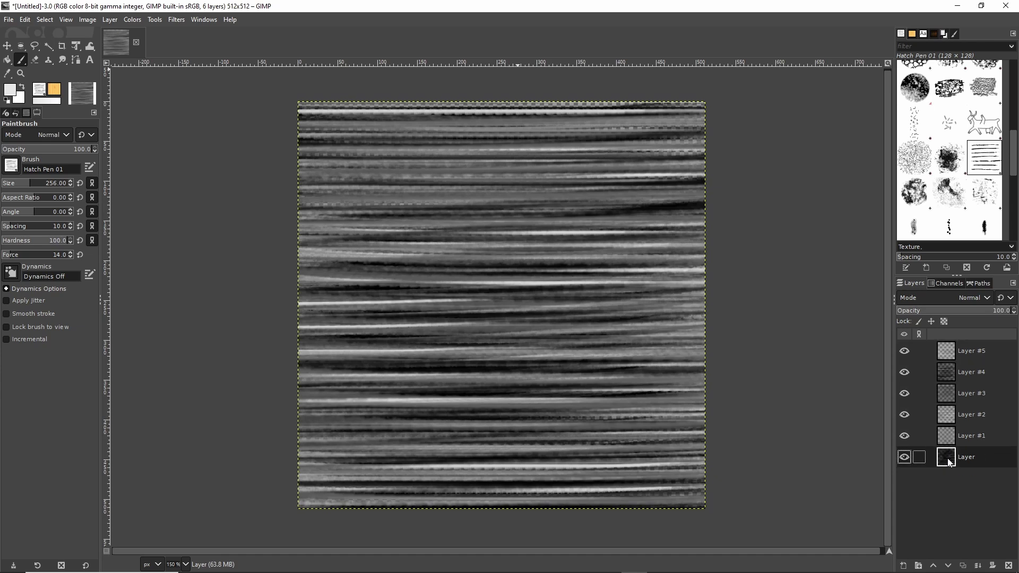
pyautogui.click(948, 437)
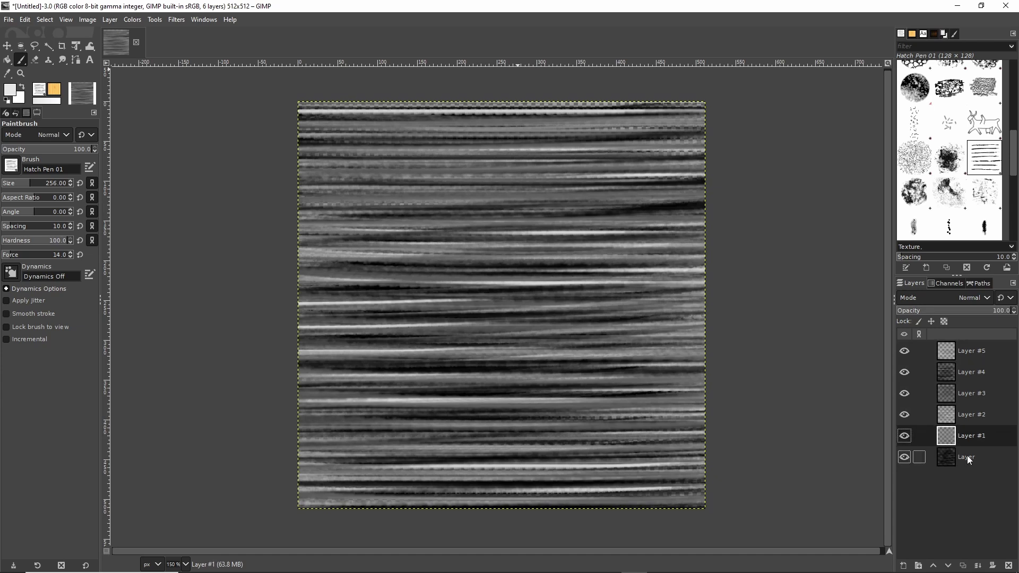
# Try a lower opacity on the bottom layer of the stack and undo the change.
pyautogui.click(948, 459)
pyautogui.click(971, 298)
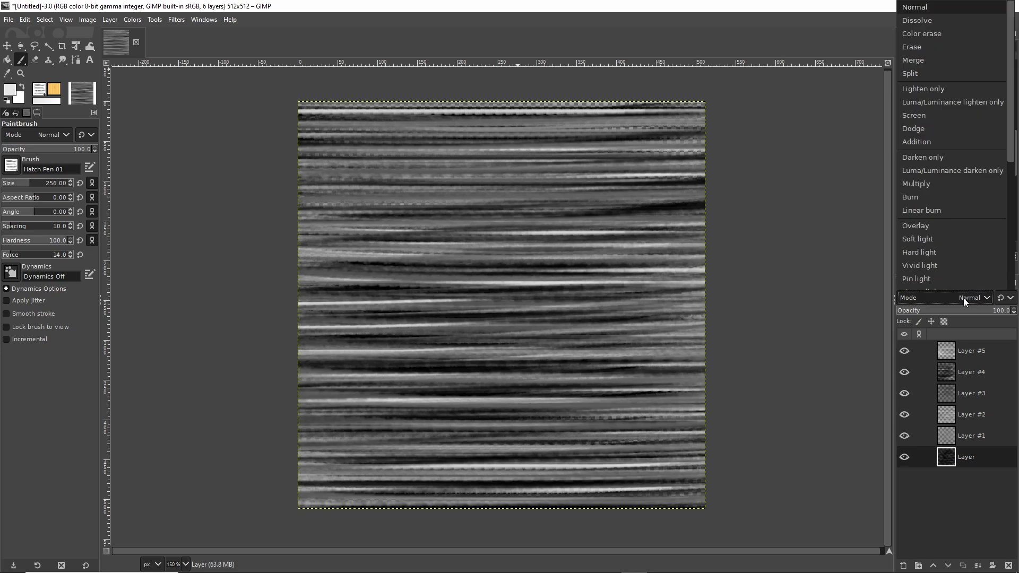
pyautogui.click(983, 308)
pyautogui.doubleClick(1005, 311)
pyautogui.write('40')
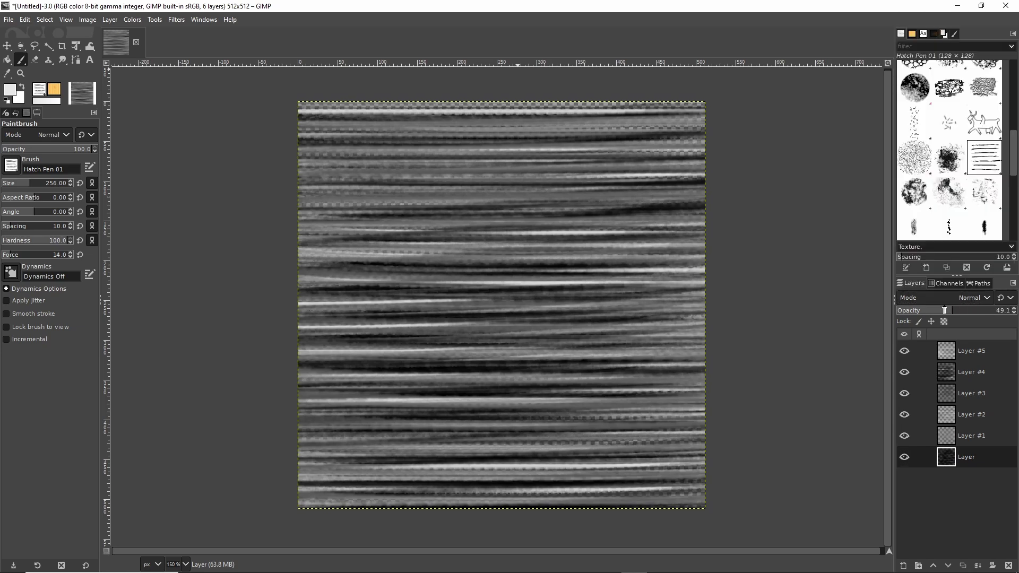
pyautogui.hotkey('ctrl', 'z')
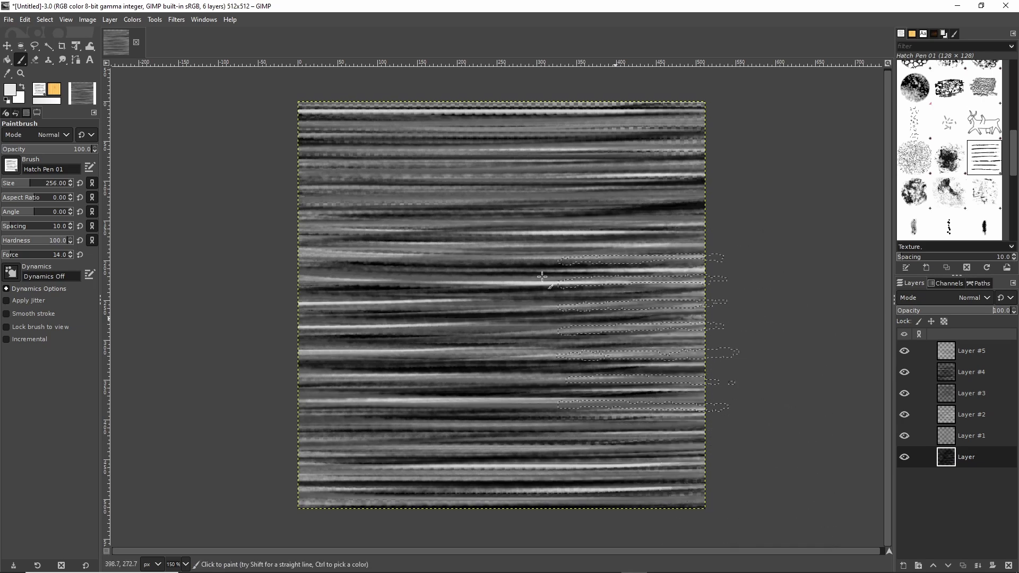
# Add a new transparent 512 × 512 px layer at the top of the stack and name it Colour.
pyautogui.click(900, 566)
pyautogui.moveTo(829, 300); pyautogui.dragTo(641, 189)
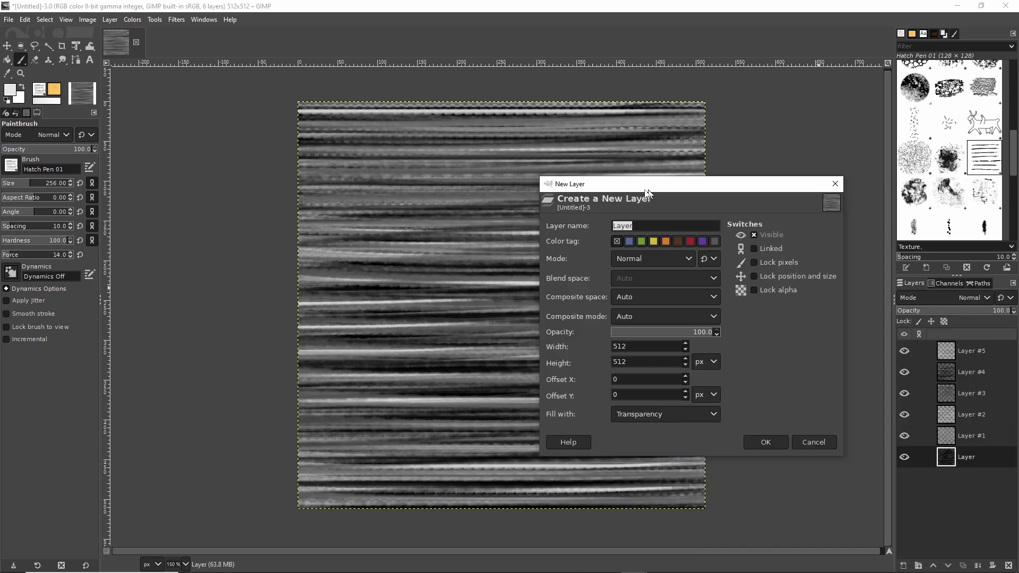
pyautogui.click(759, 442)
pyautogui.moveTo(947, 455); pyautogui.dragTo(930, 342)
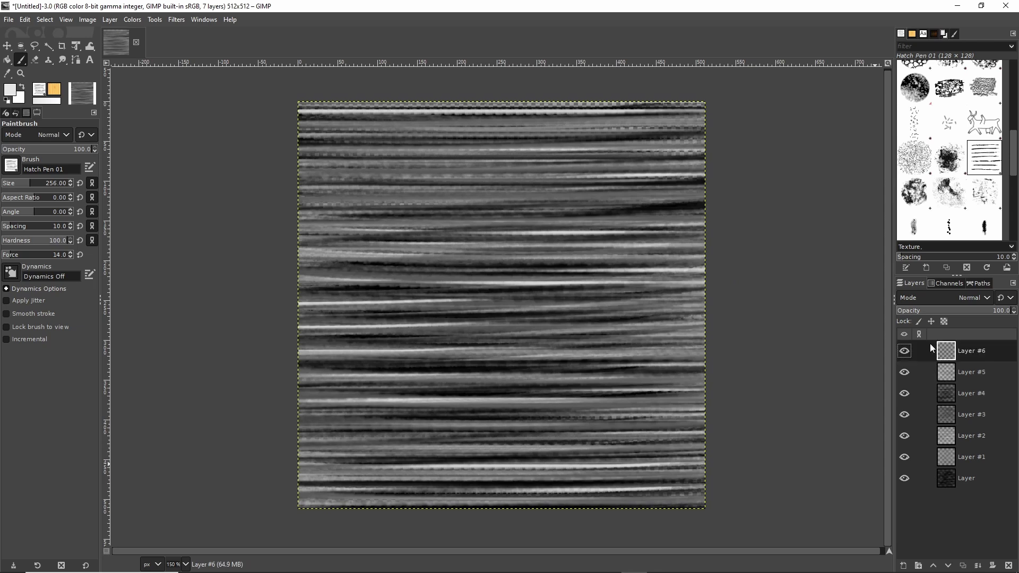
pyautogui.doubleClick(978, 351)
pyautogui.write('Colour')
pyautogui.press('Return')
# Bucket-fill the Colour layer with a dark brown foreground colour, about 341f0b.
pyautogui.click(7, 59)
pyautogui.click(11, 90)
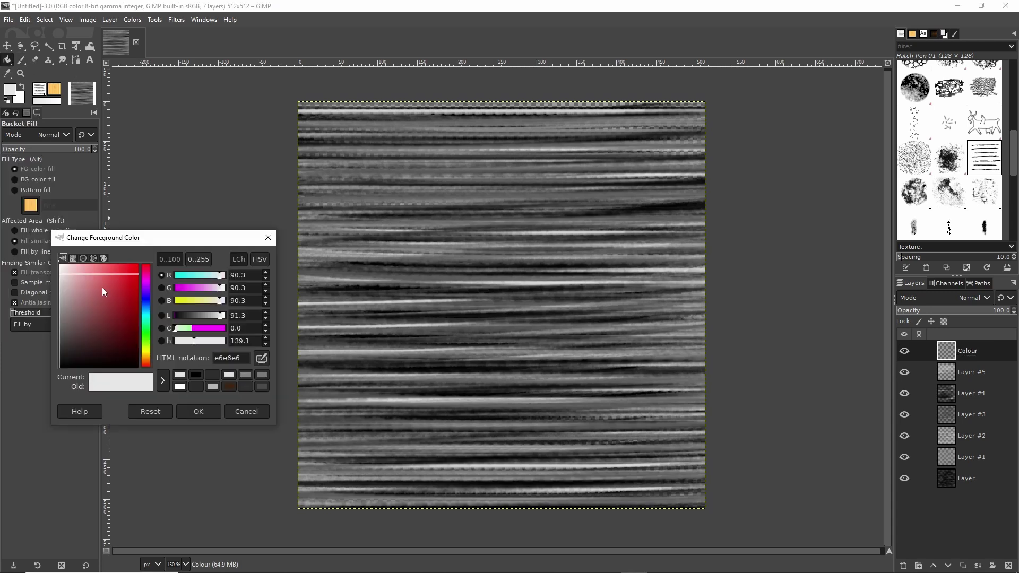
pyautogui.moveTo(65, 274); pyautogui.dragTo(122, 346)
pyautogui.click(146, 361)
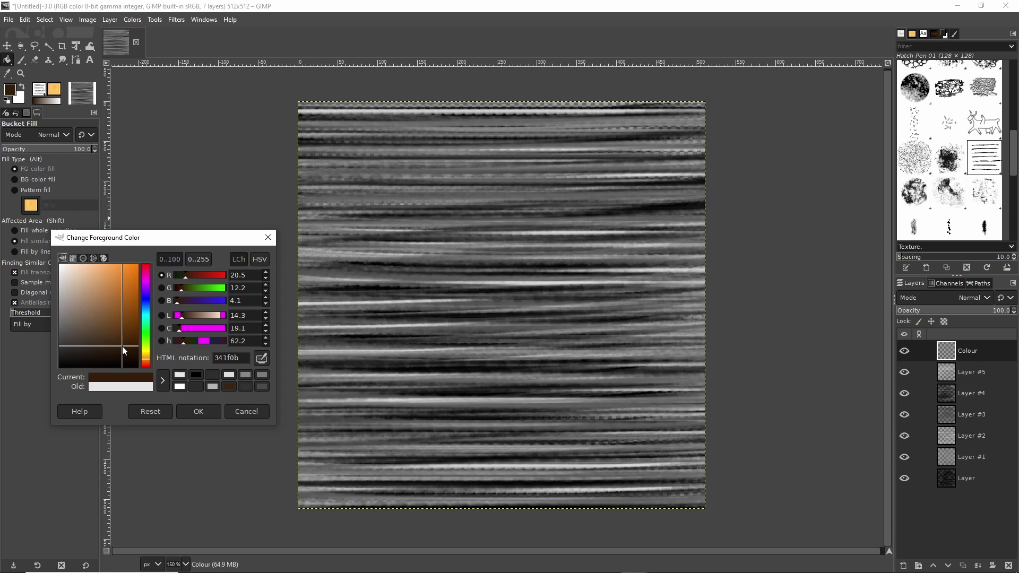
pyautogui.click(204, 409)
pyautogui.click(382, 181)
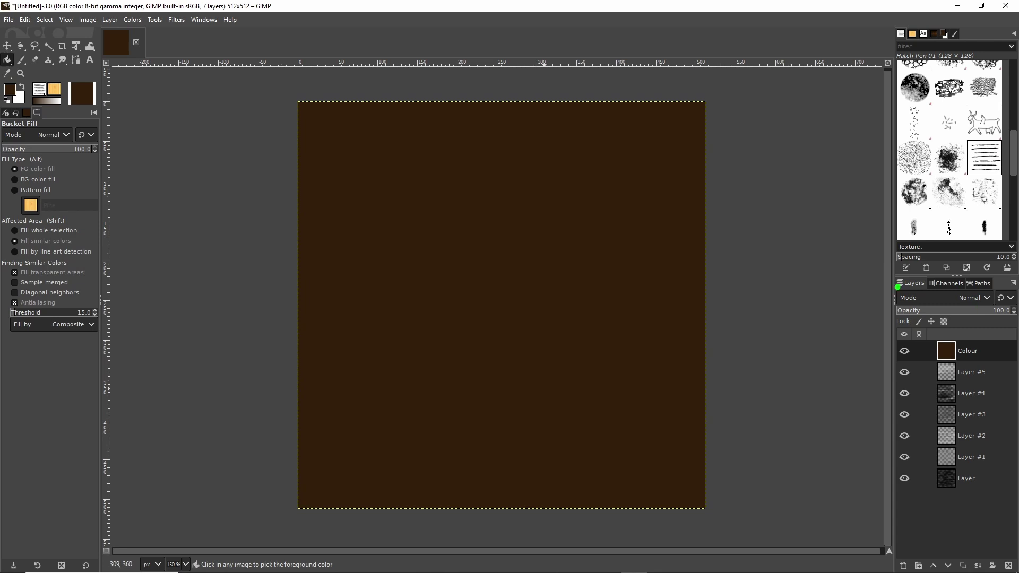
pyautogui.moveTo(897, 287); pyautogui.dragTo(894, 277)
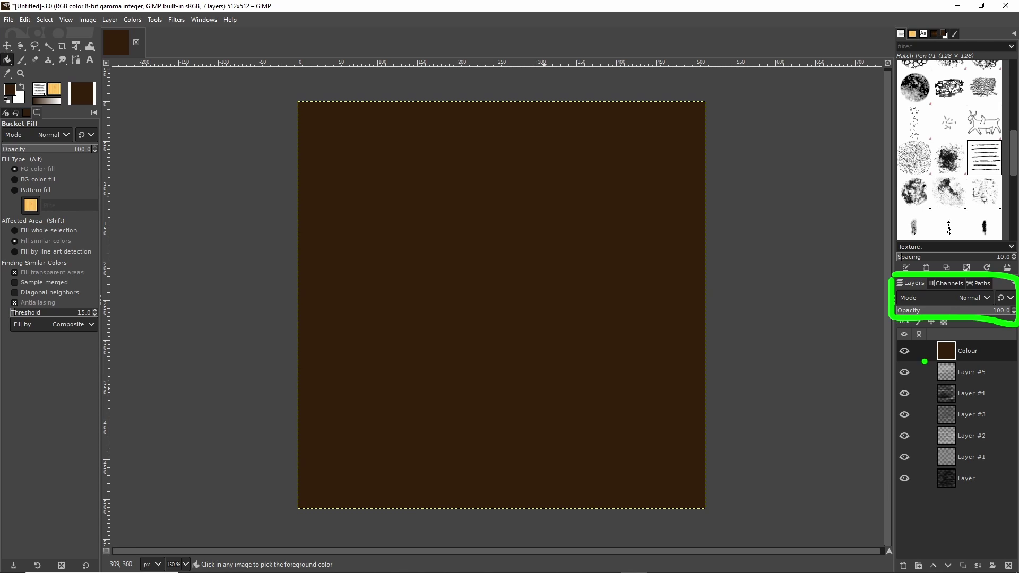
pyautogui.moveTo(924, 362)
pyautogui.mouseDown()
pyautogui.moveTo(932, 325)
pyautogui.moveTo(689, 341)
pyautogui.mouseUp()
pyautogui.moveTo(737, 314)
pyautogui.mouseDown()
pyautogui.moveTo(719, 320)
pyautogui.moveTo(724, 381)
pyautogui.mouseUp()
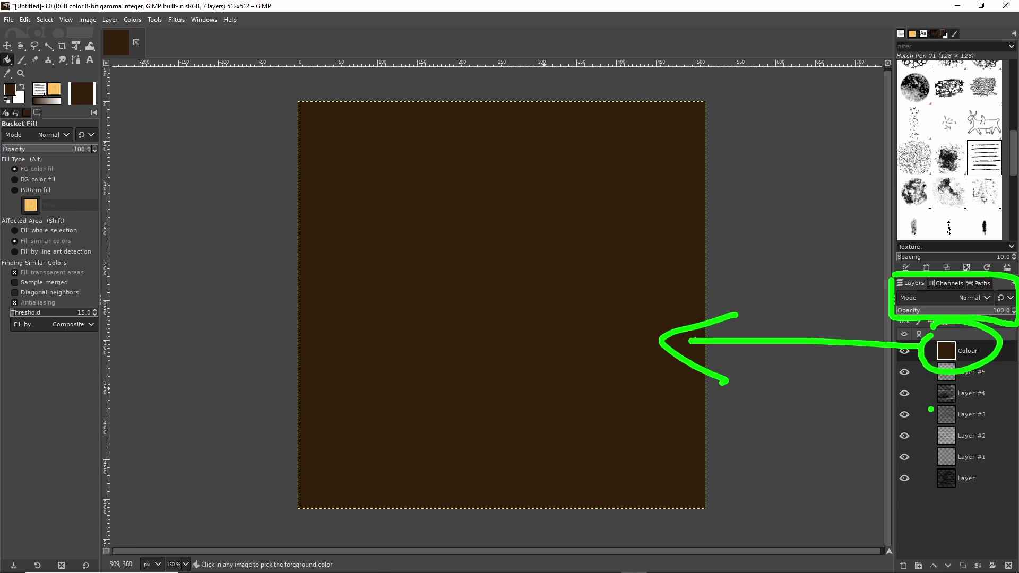
pyautogui.moveTo(930, 409)
pyautogui.mouseDown()
pyautogui.moveTo(944, 383)
pyautogui.moveTo(940, 451)
pyautogui.mouseUp()
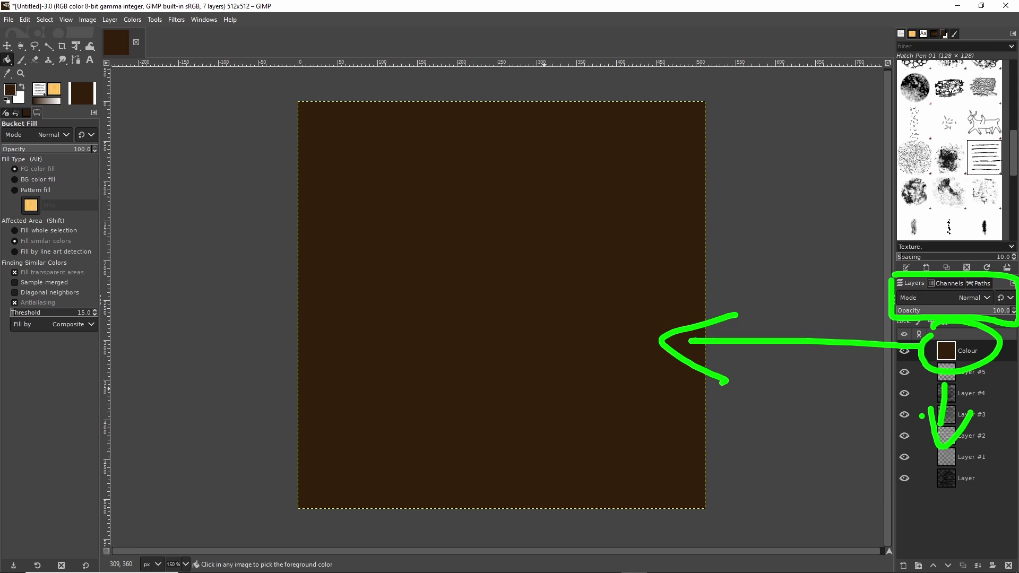
pyautogui.press('Escape')
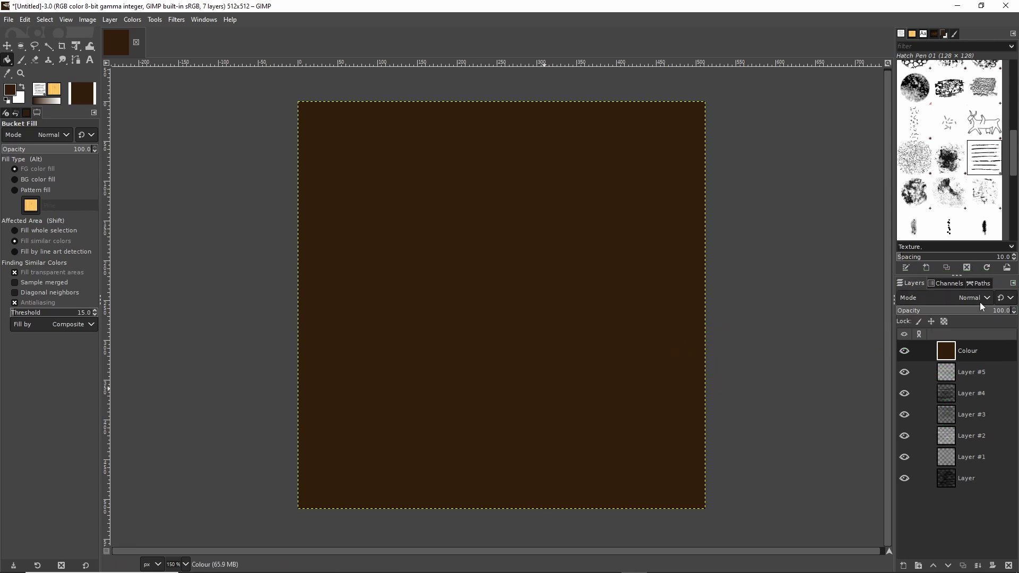
# Set the blending mode of the Colour layer to Overlay.
pyautogui.click(980, 301)
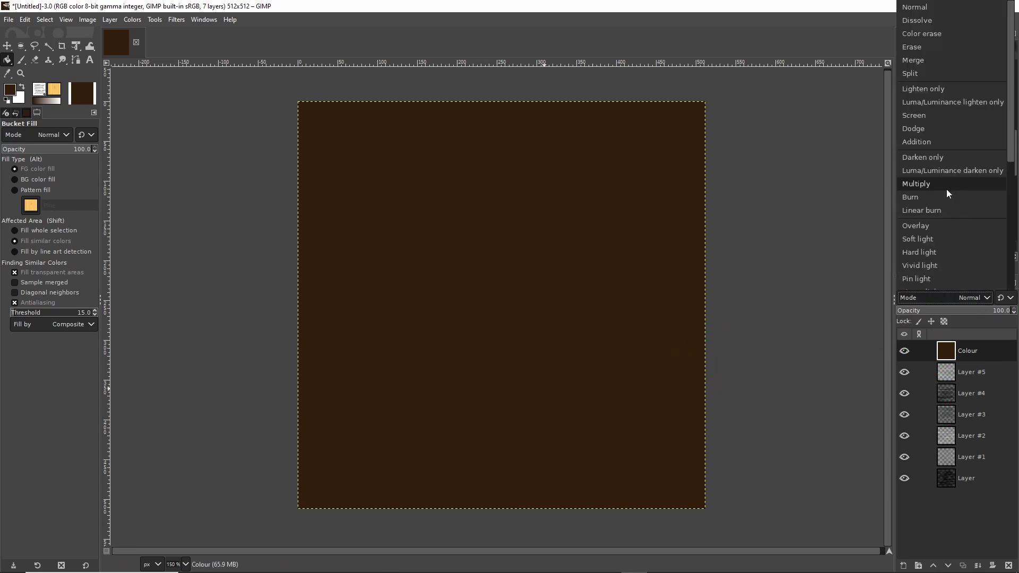
pyautogui.click(931, 225)
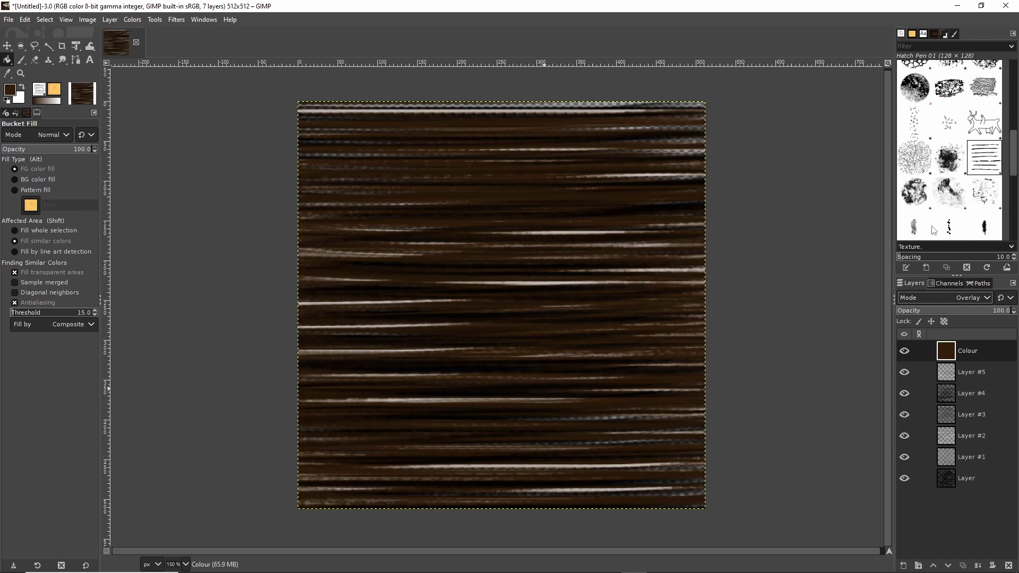
# Try Soft light as the Colour layer's blending mode, and set it to Hard light instead.
pyautogui.click(988, 297)
pyautogui.click(929, 240)
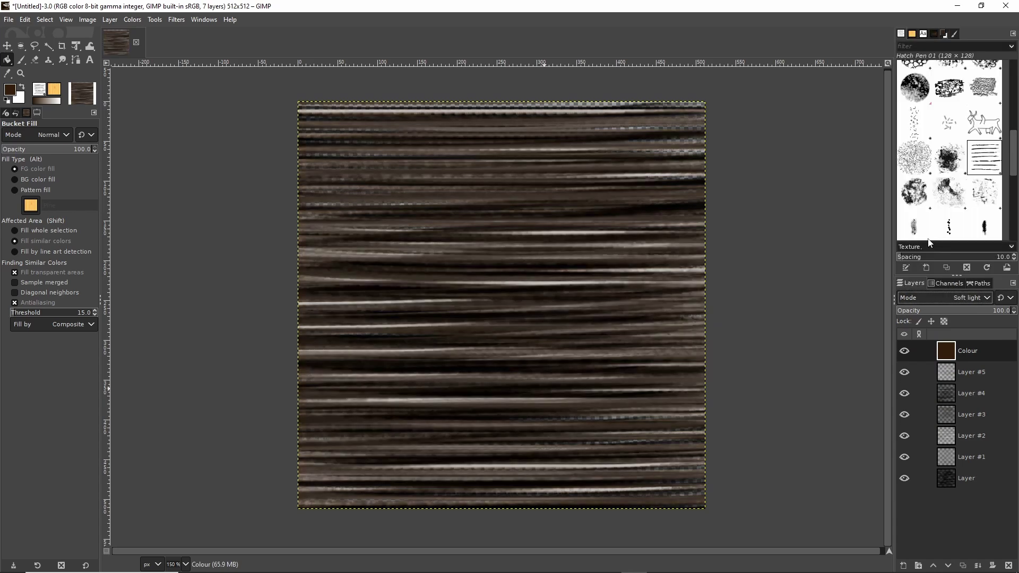
pyautogui.click(988, 297)
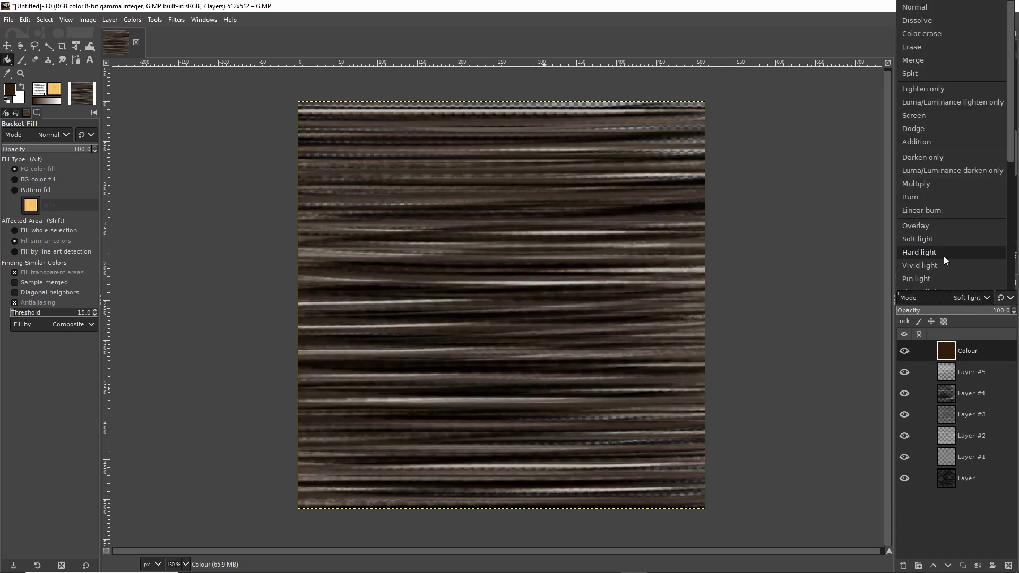
pyautogui.click(944, 256)
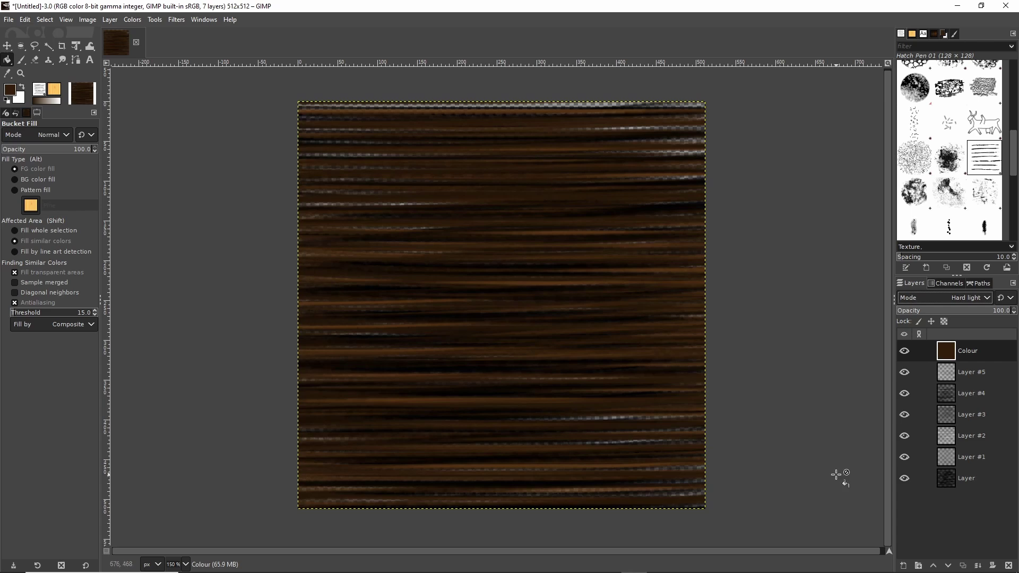
# Add a white-filled 512 × 512 px layer and move it to the very bottom of the layer stack.
pyautogui.click(971, 478)
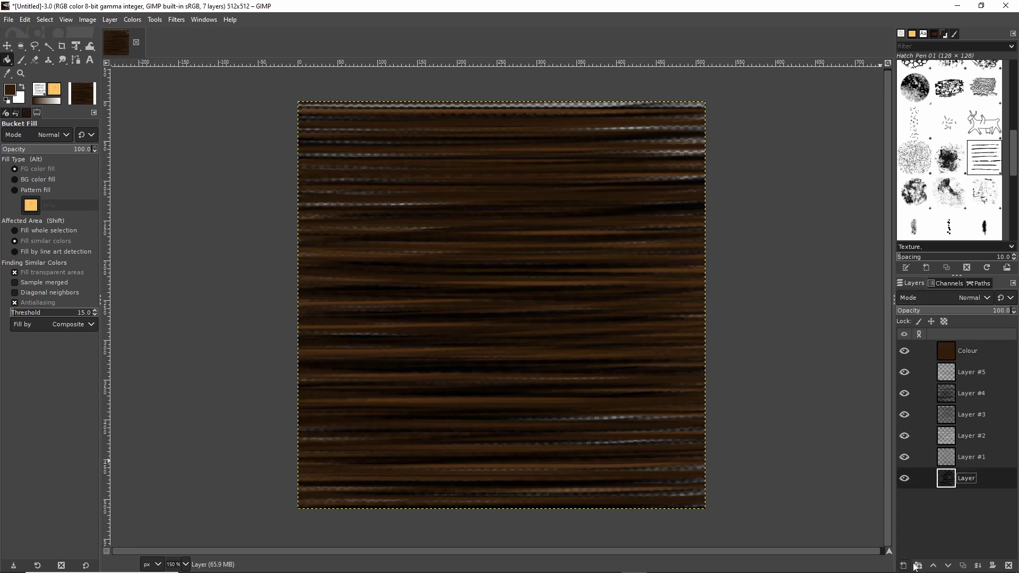
pyautogui.click(913, 566)
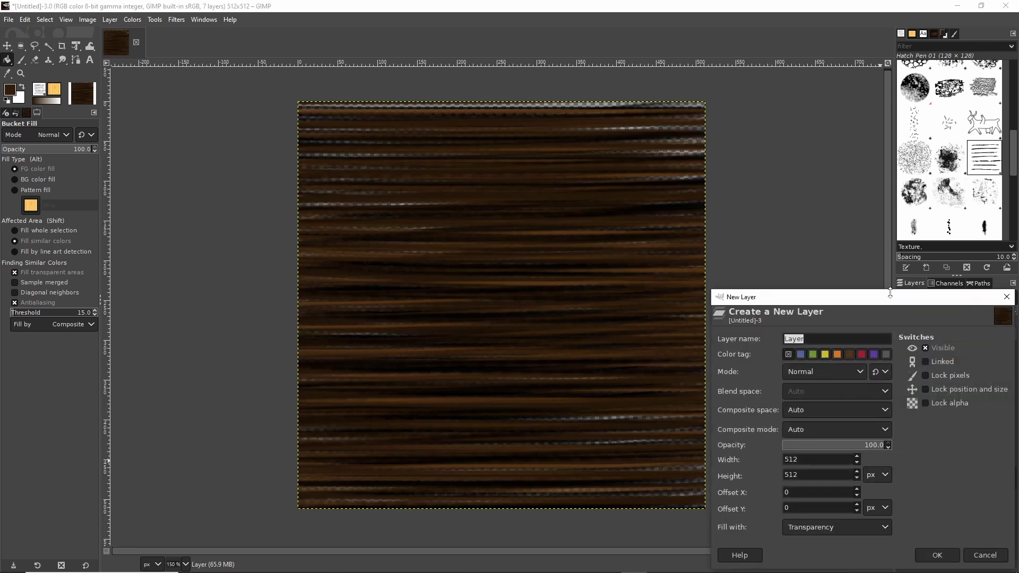
pyautogui.moveTo(893, 298); pyautogui.dragTo(597, 133)
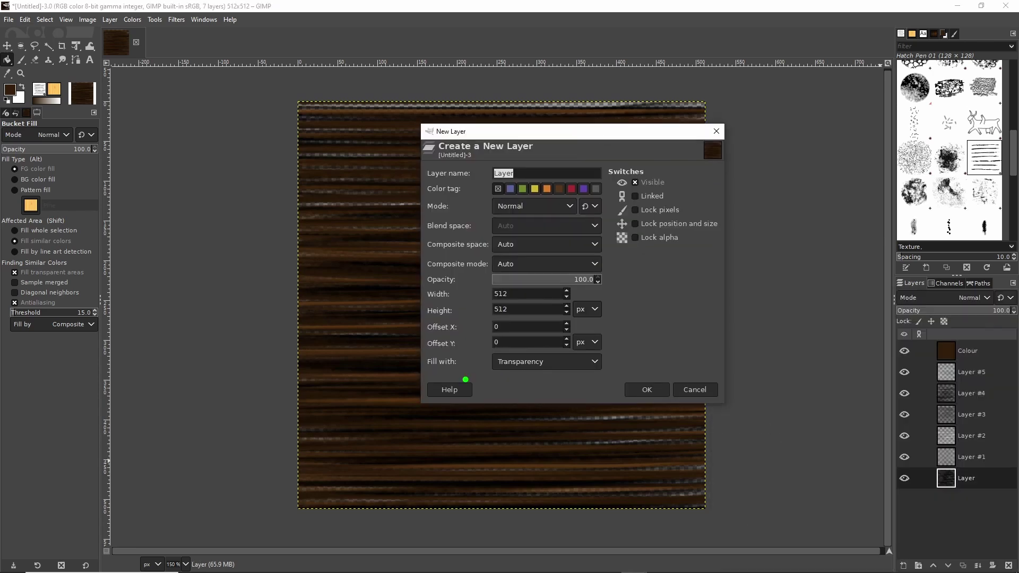
pyautogui.moveTo(418, 370); pyautogui.dragTo(647, 378)
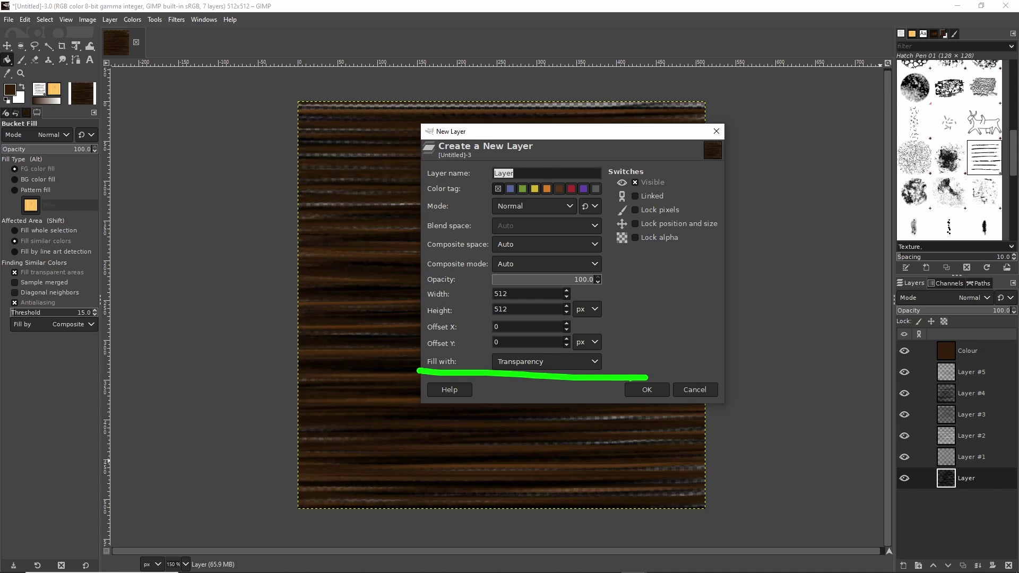
pyautogui.click(594, 362)
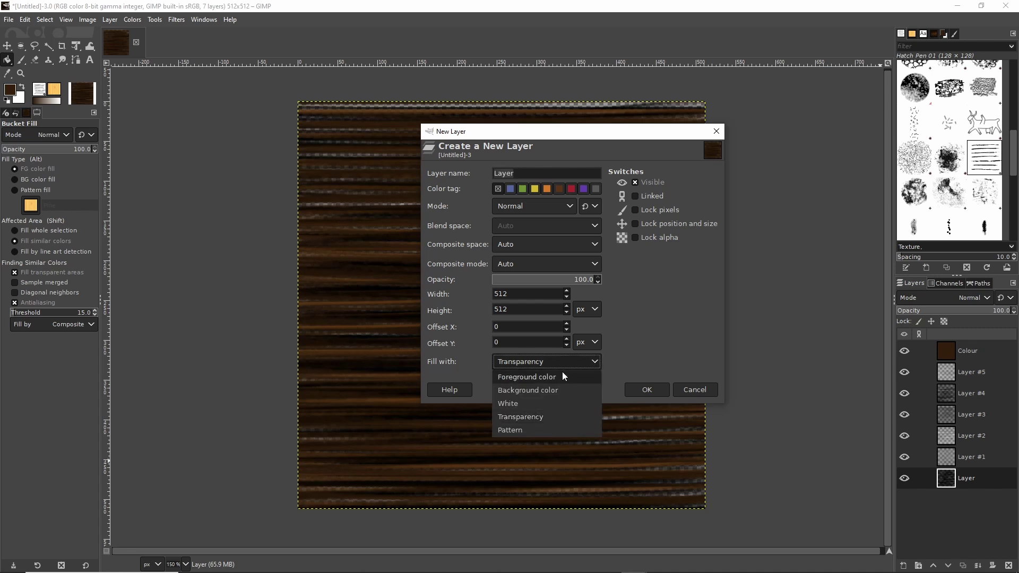
pyautogui.click(512, 403)
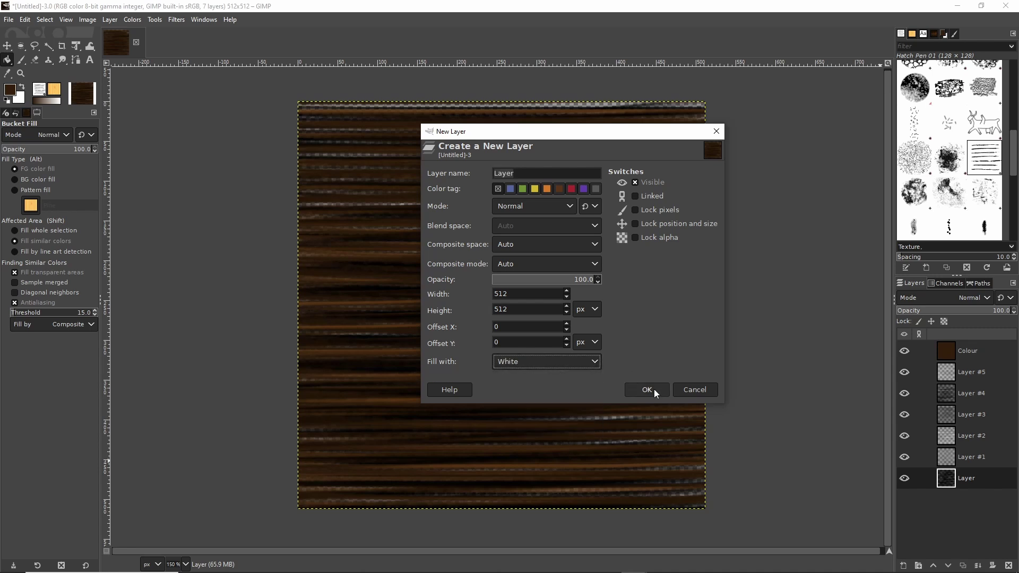
pyautogui.click(647, 390)
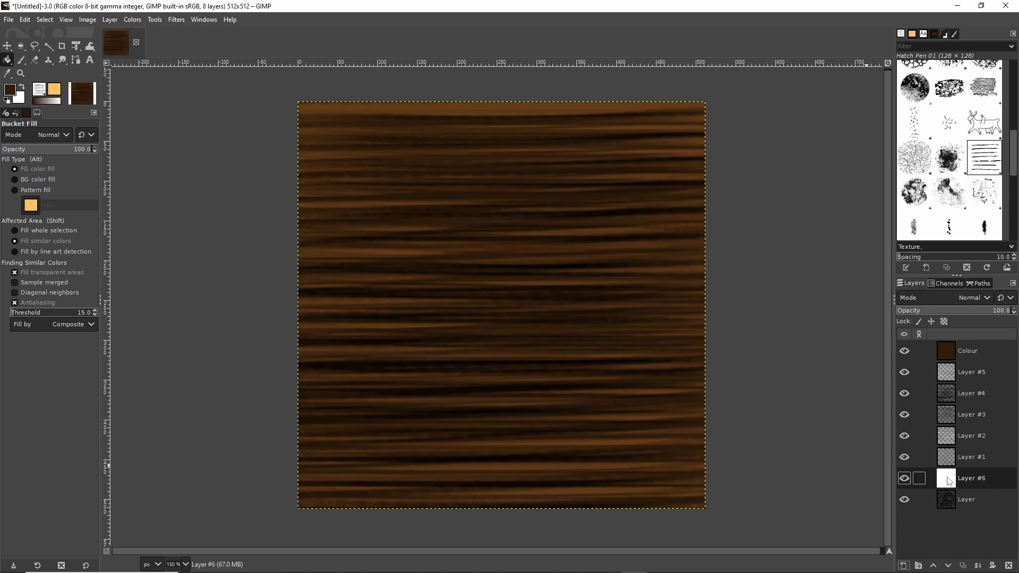
pyautogui.moveTo(948, 481); pyautogui.dragTo(959, 504)
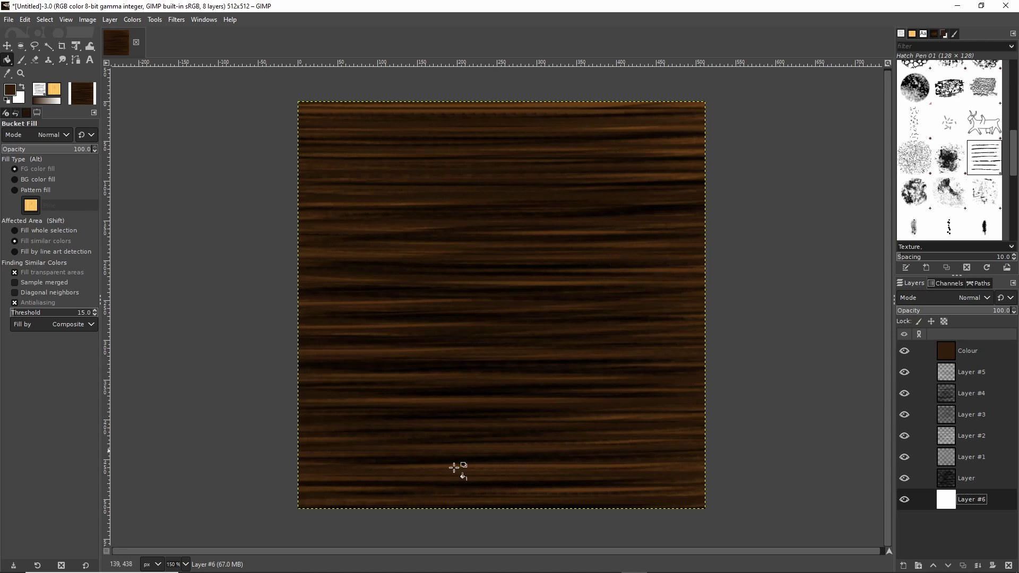
# Toggle the visibility of the white bottom layer to compare the texture with and without it, leaving the layer visible.
pyautogui.click(906, 500)
pyautogui.click(906, 500)
pyautogui.moveTo(425, 105); pyautogui.dragTo(568, 103)
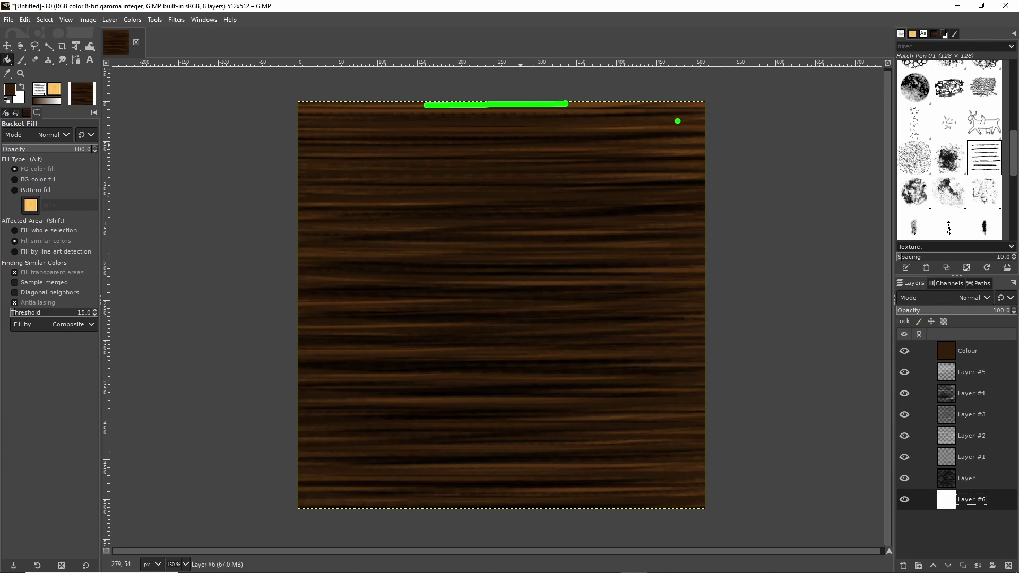
pyautogui.moveTo(511, 284); pyautogui.dragTo(593, 284)
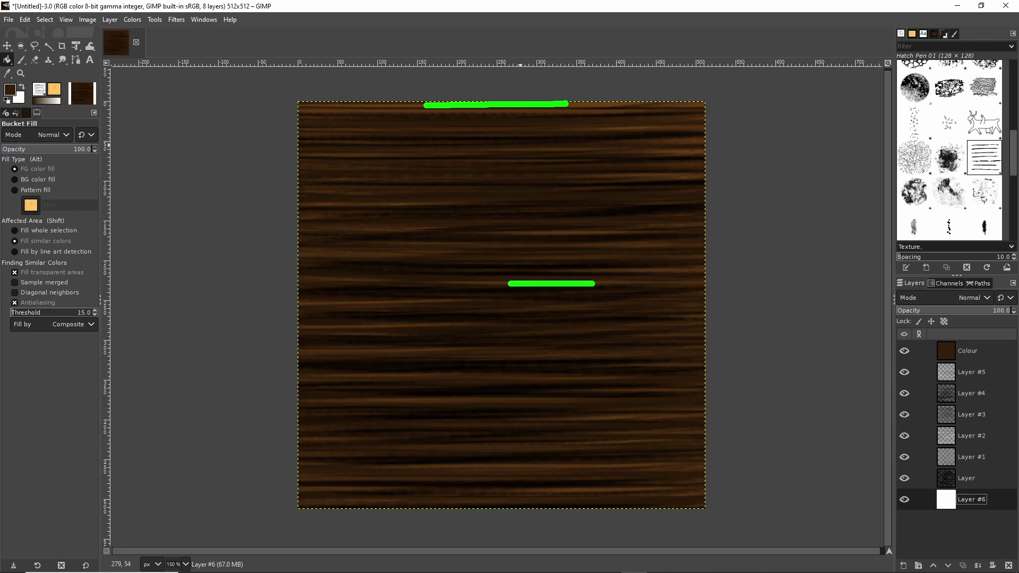
pyautogui.moveTo(952, 336); pyautogui.dragTo(940, 325)
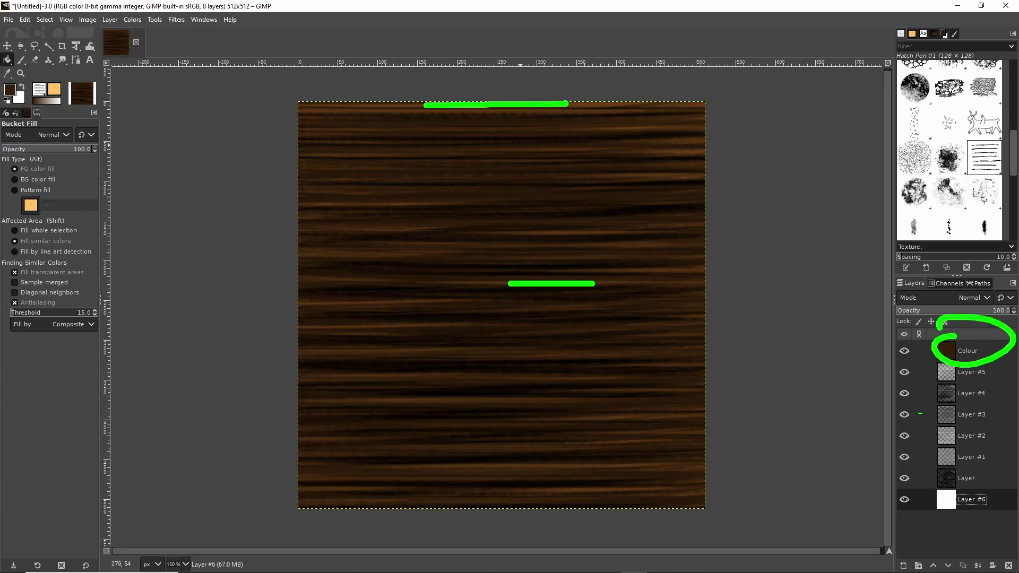
pyautogui.click(904, 499)
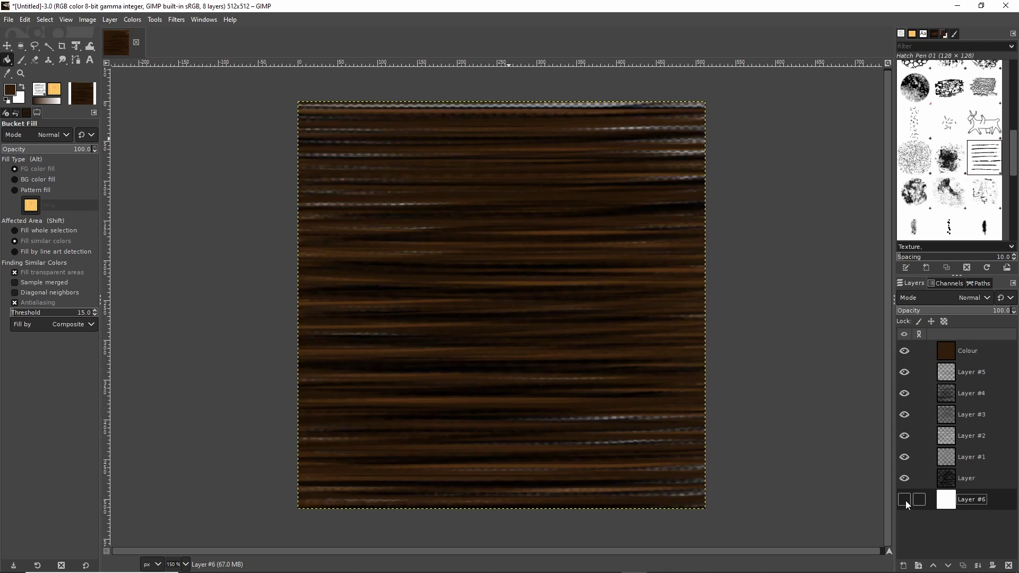
pyautogui.click(905, 501)
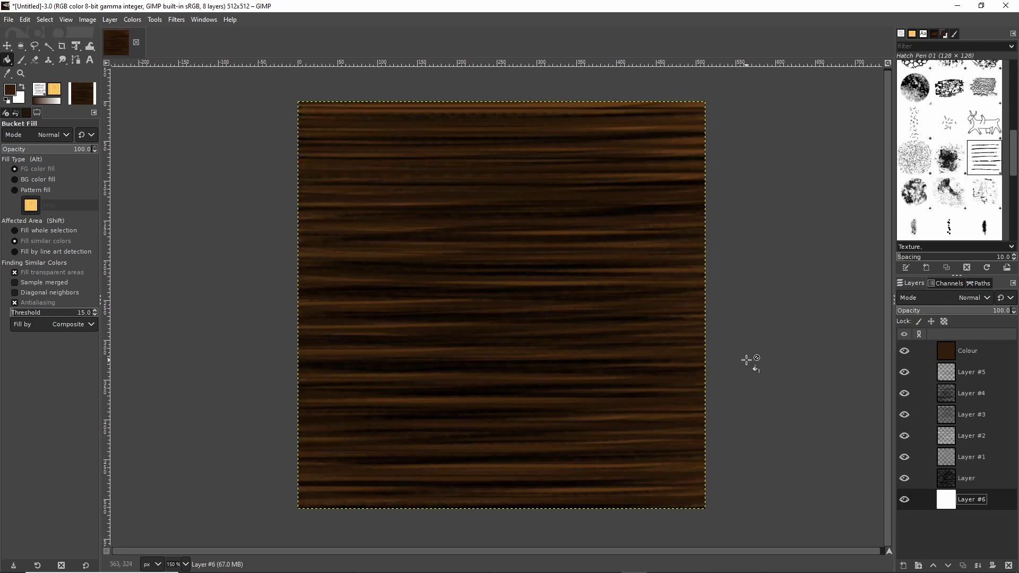
# Add a new transparent 512 × 512 px layer above the Colour layer.
pyautogui.click(960, 356)
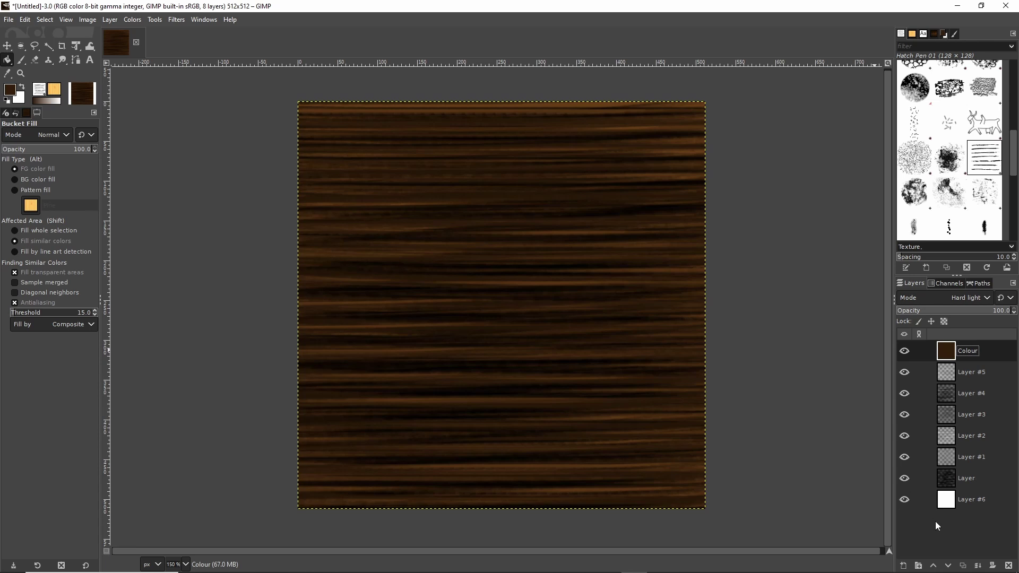
pyautogui.click(903, 565)
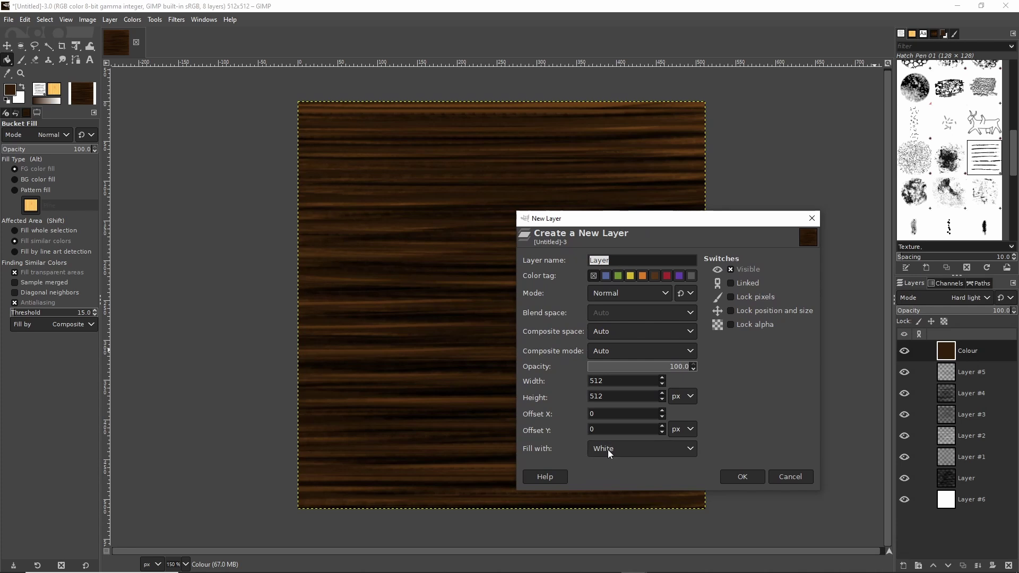
pyautogui.click(607, 450)
pyautogui.click(614, 504)
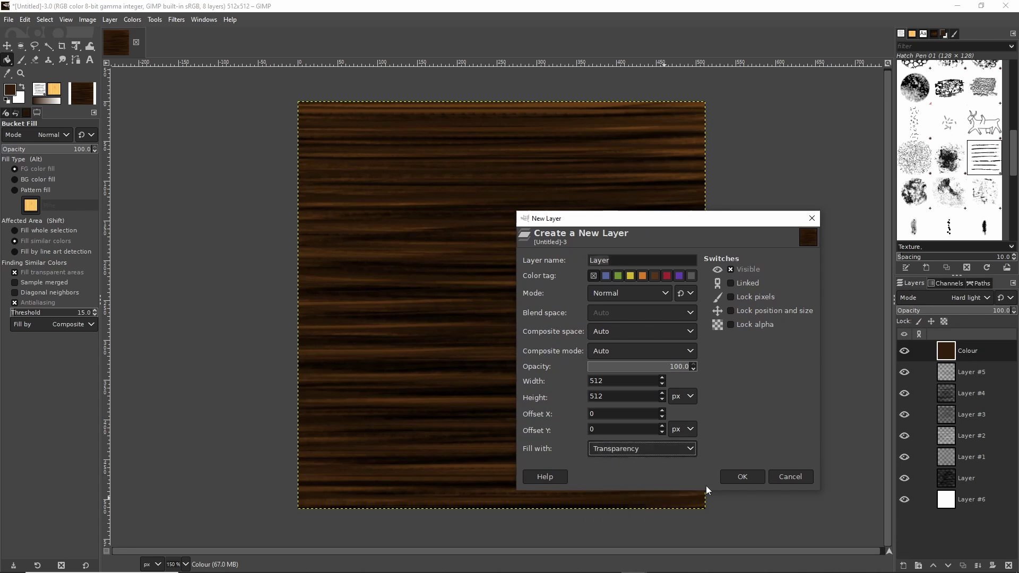
pyautogui.click(743, 477)
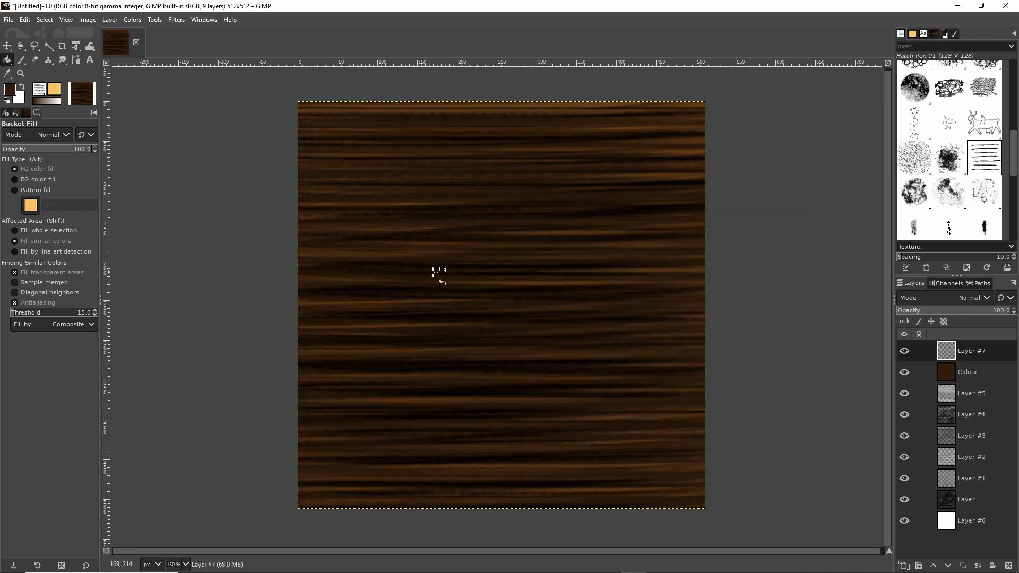
# Paint dark brown Hatch Pen 01 streaks at size 256 down the middle of the new top layer.
pyautogui.click(21, 60)
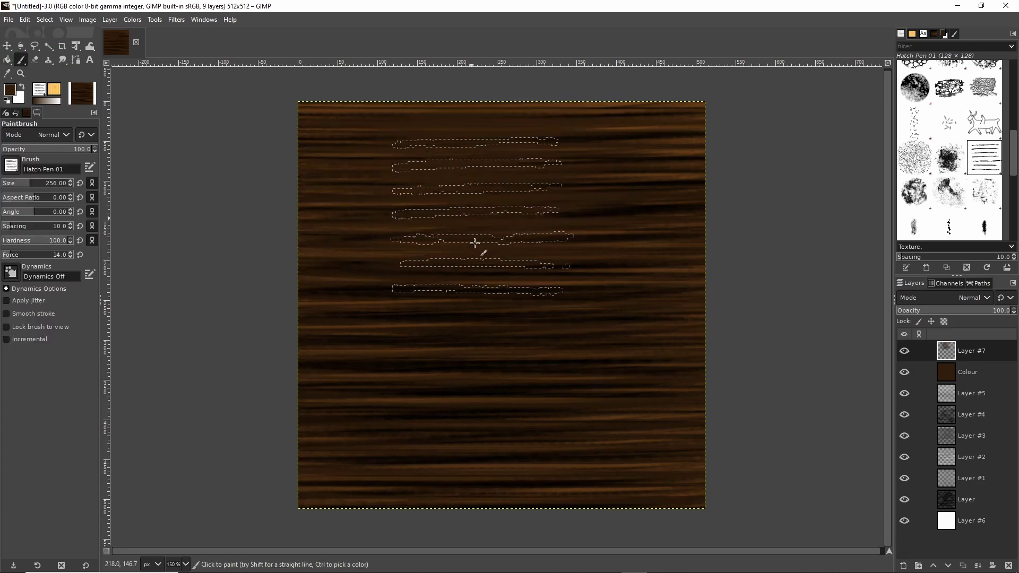
pyautogui.moveTo(475, 243)
pyautogui.mouseDown()
pyautogui.moveTo(507, 258)
pyautogui.moveTo(512, 275)
pyautogui.moveTo(427, 352)
pyautogui.moveTo(489, 386)
pyautogui.moveTo(509, 452)
pyautogui.moveTo(482, 148)
pyautogui.moveTo(496, 419)
pyautogui.moveTo(485, 425)
pyautogui.moveTo(542, 453)
pyautogui.moveTo(488, 460)
pyautogui.moveTo(527, 319)
pyautogui.moveTo(481, 169)
pyautogui.moveTo(495, 141)
pyautogui.moveTo(473, 180)
pyautogui.moveTo(487, 319)
pyautogui.moveTo(558, 182)
pyautogui.moveTo(489, 451)
pyautogui.moveTo(517, 461)
pyautogui.moveTo(511, 157)
pyautogui.moveTo(523, 212)
pyautogui.mouseUp()
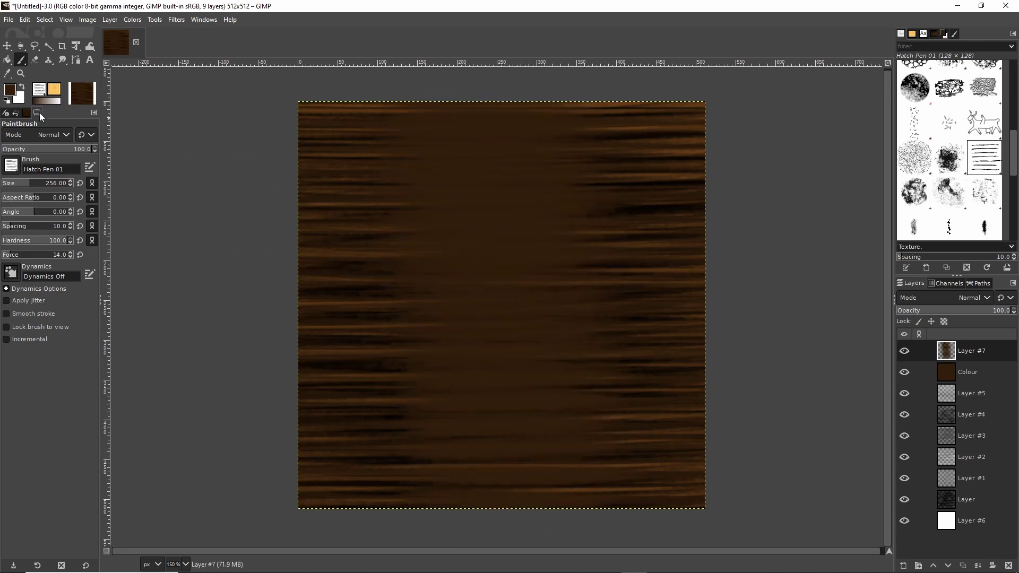
pyautogui.press('ctrl')
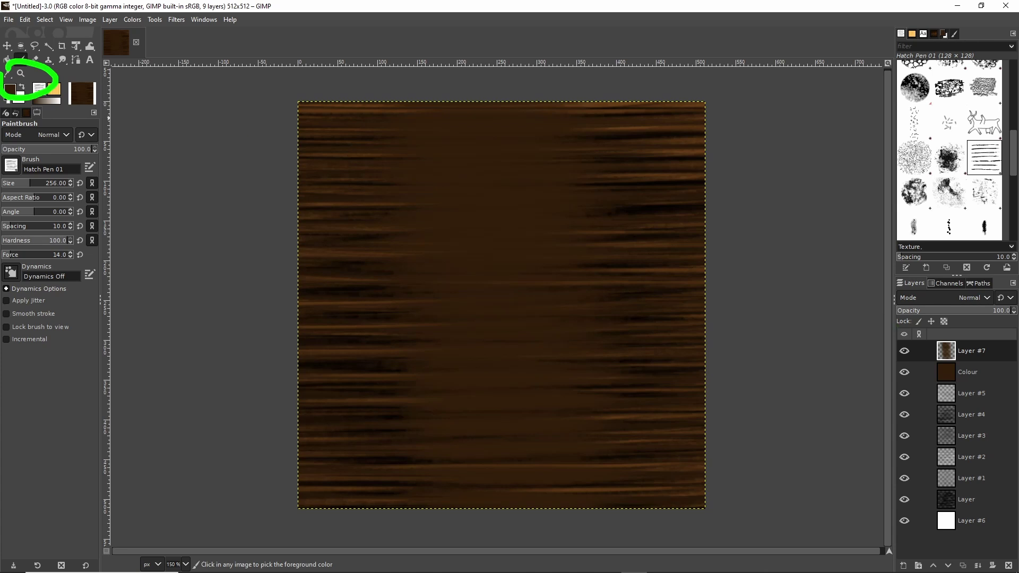
# Set the blending mode of the layer with the dark brown streaks to Screen.
pyautogui.moveTo(925, 354)
pyautogui.mouseDown()
pyautogui.moveTo(951, 405)
pyautogui.moveTo(1008, 345)
pyautogui.moveTo(970, 354)
pyautogui.mouseUp()
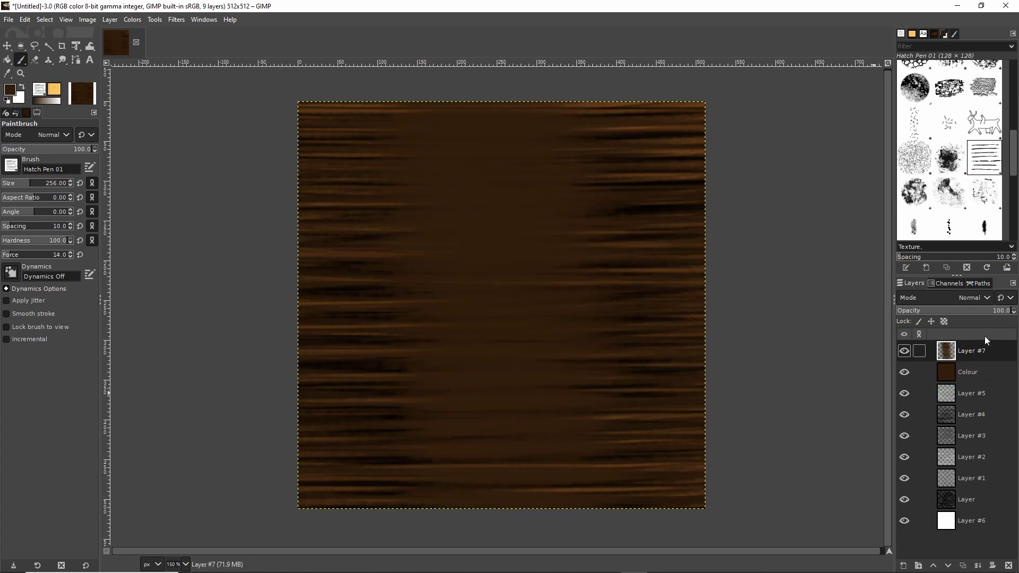
pyautogui.click(986, 297)
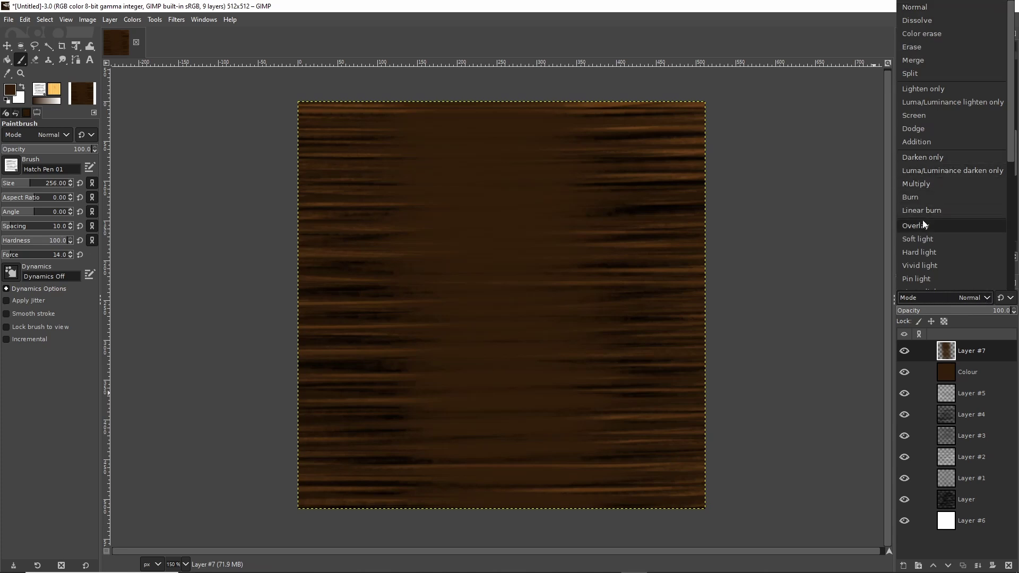
pyautogui.click(922, 116)
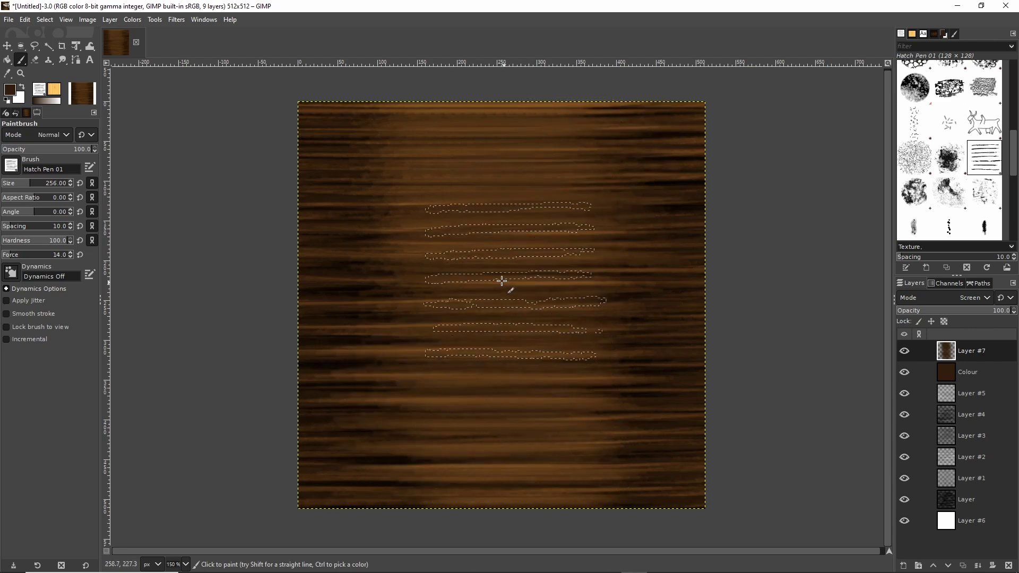
# Hide the brown streak layer and add a new transparent 512 × 512 px layer above it.
pyautogui.click(904, 352)
pyautogui.click(904, 566)
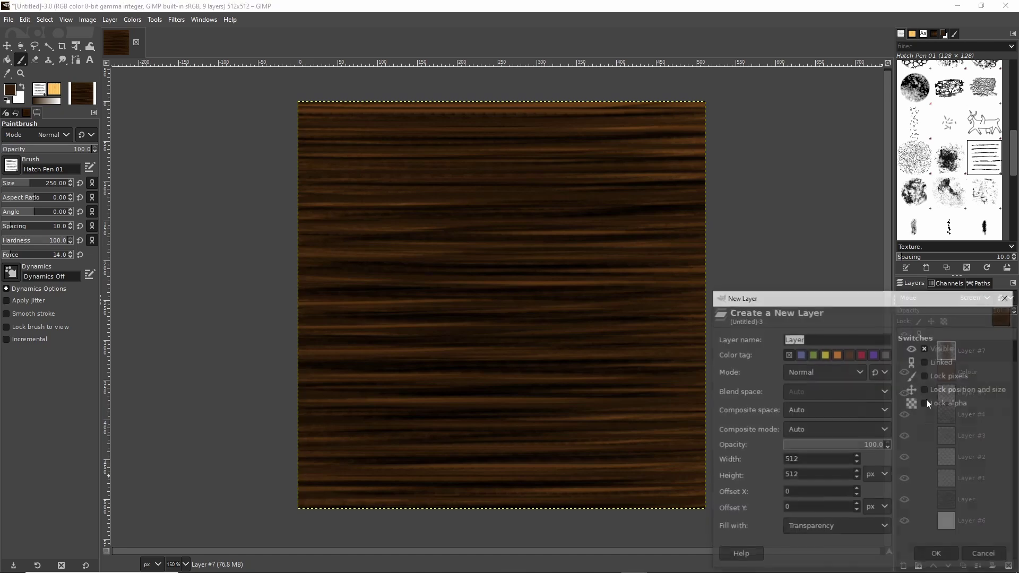
pyautogui.moveTo(849, 298); pyautogui.dragTo(640, 185)
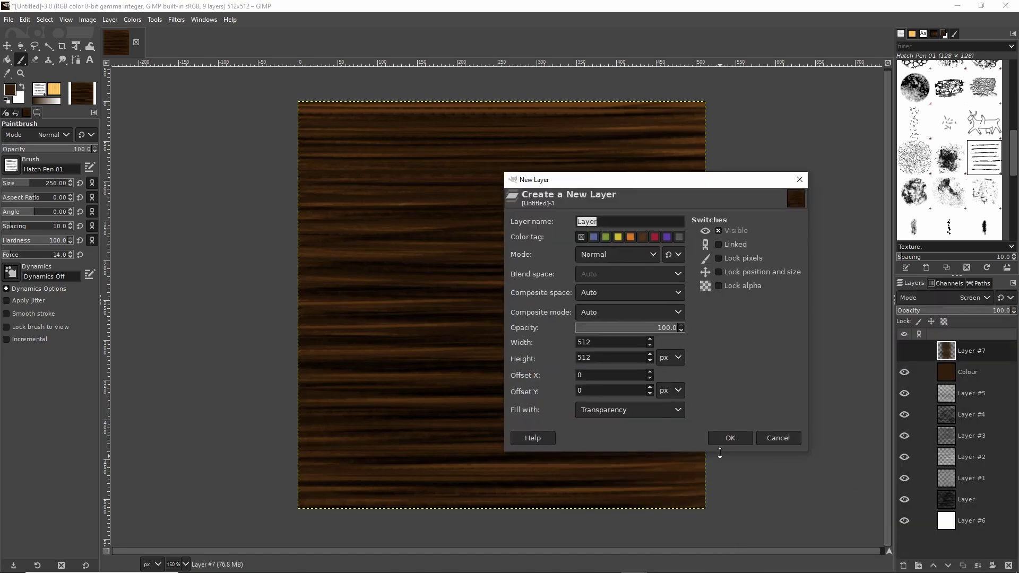
pyautogui.click(730, 438)
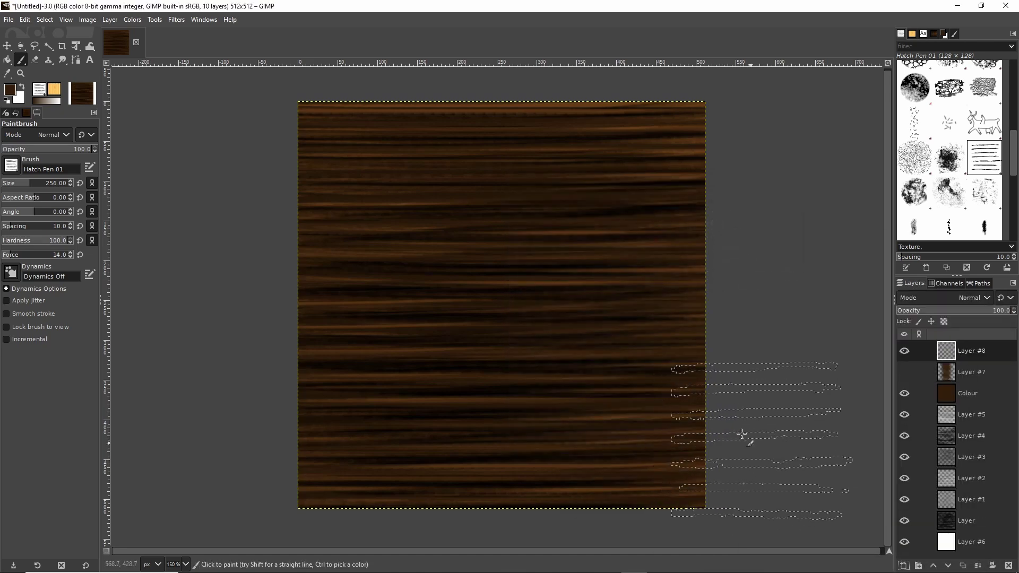
# Set the foreground colour to white (ffffff) and paint Hatch Pen 01 streaks down the middle of the new top layer.
pyautogui.click(10, 93)
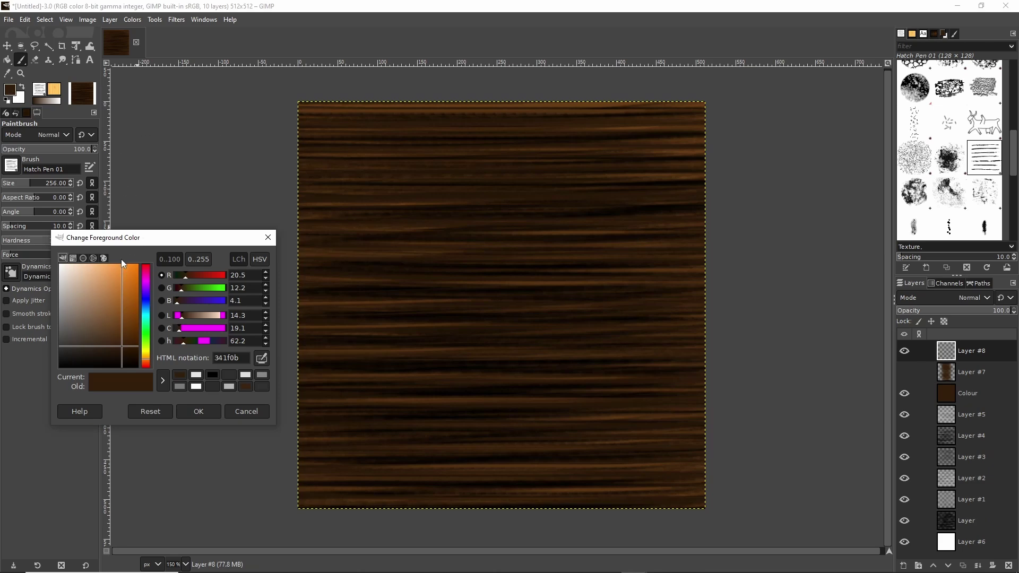
pyautogui.moveTo(121, 265)
pyautogui.mouseDown()
pyautogui.moveTo(61, 264)
pyautogui.moveTo(46, 250)
pyautogui.mouseUp()
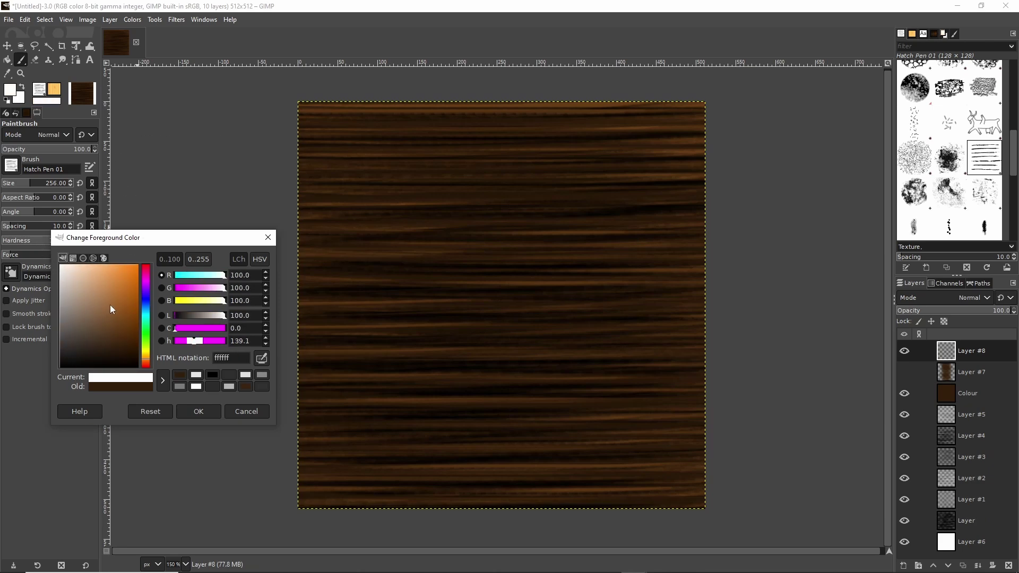
pyautogui.click(196, 410)
pyautogui.moveTo(520, 175)
pyautogui.mouseDown()
pyautogui.moveTo(486, 185)
pyautogui.moveTo(562, 186)
pyautogui.mouseUp()
pyautogui.moveTo(430, 251)
pyautogui.mouseDown()
pyautogui.moveTo(560, 285)
pyautogui.moveTo(545, 338)
pyautogui.moveTo(482, 372)
pyautogui.moveTo(455, 399)
pyautogui.moveTo(461, 425)
pyautogui.mouseUp()
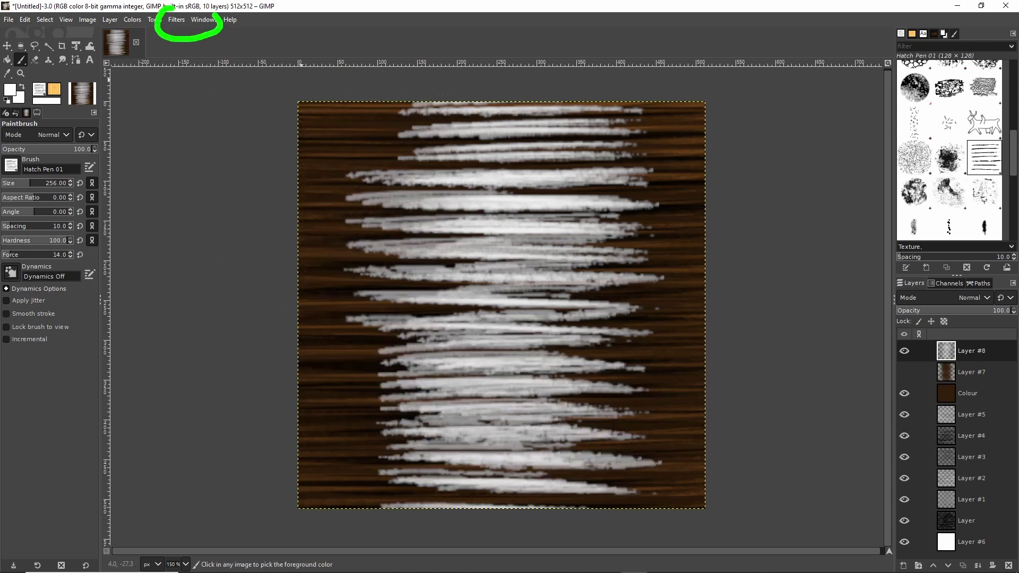
pyautogui.click(176, 21)
pyautogui.moveTo(191, 84)
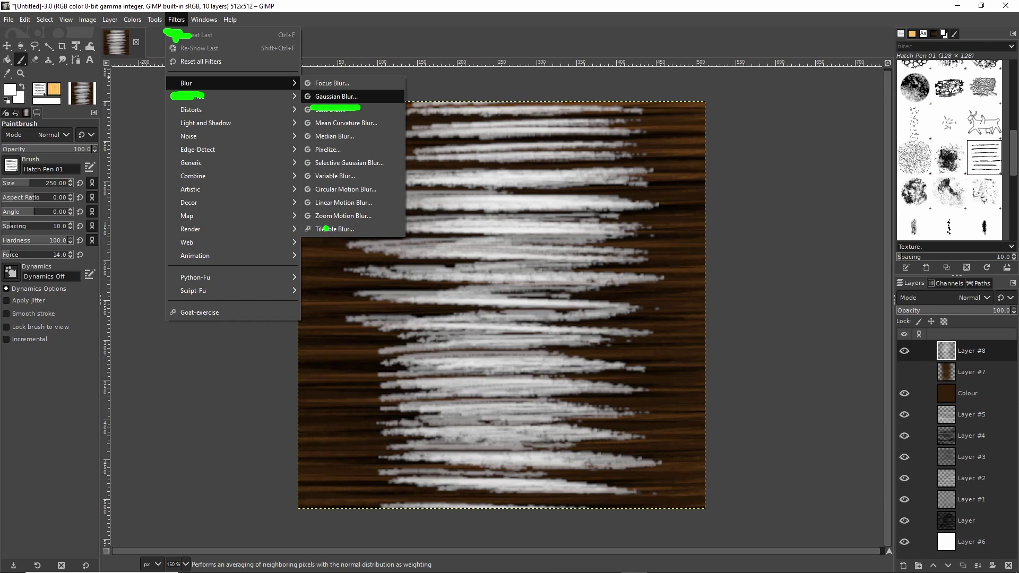
pyautogui.press('Escape')
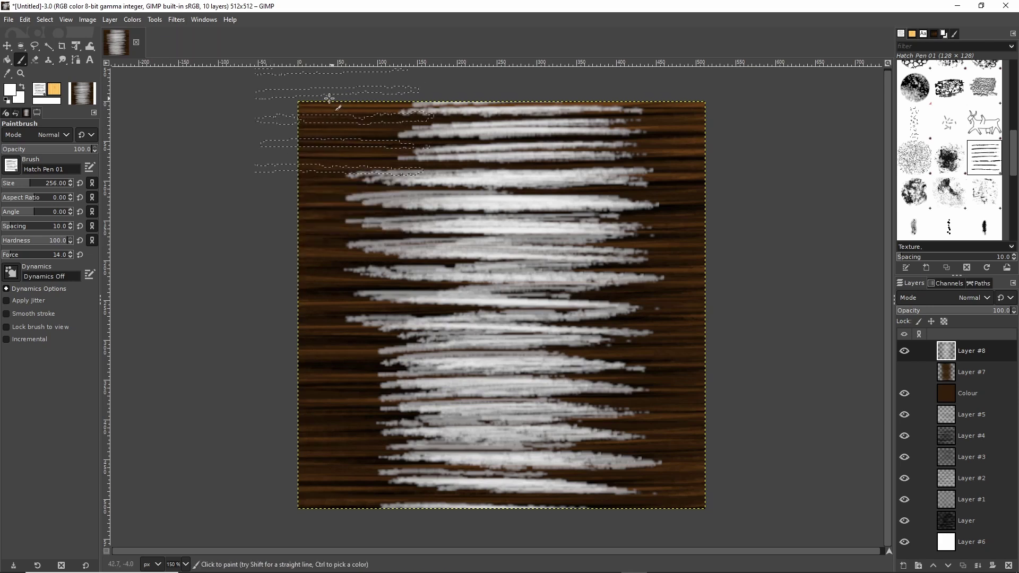
# Start a Gaussian Blur on the white streak layer and set Size X and Size Y to 10.86.
pyautogui.click(176, 19)
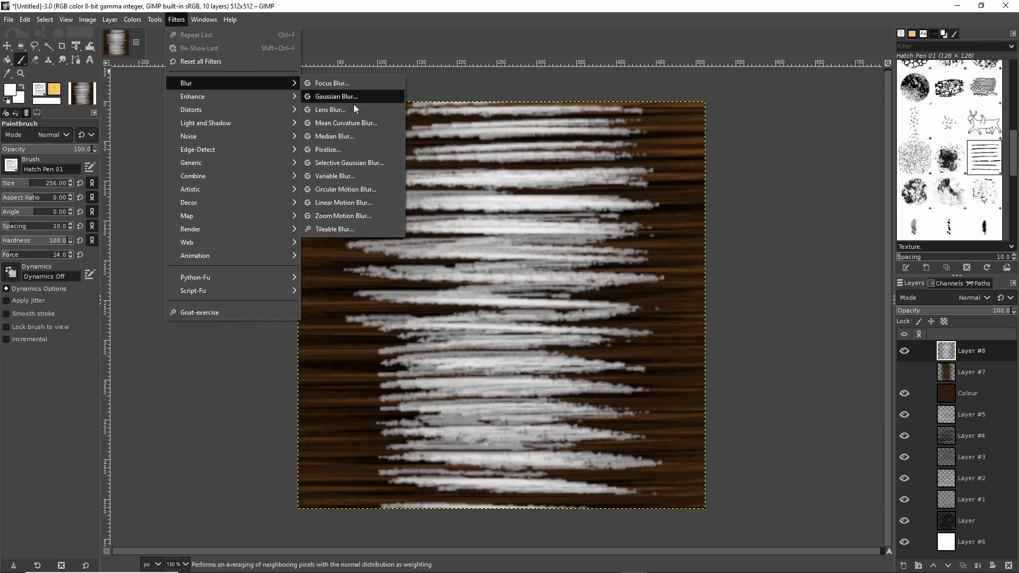
pyautogui.click(343, 97)
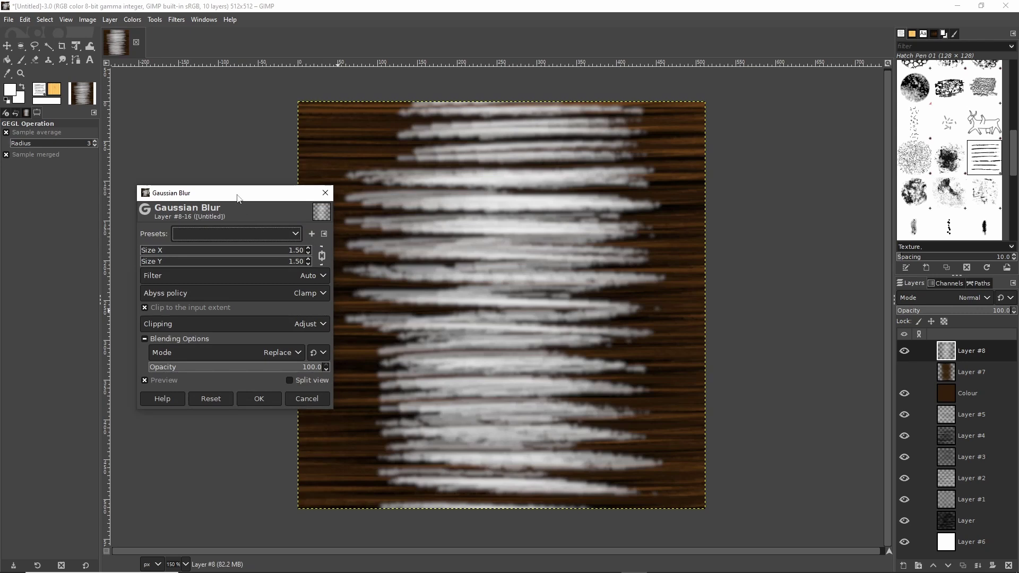
pyautogui.moveTo(237, 197); pyautogui.dragTo(179, 196)
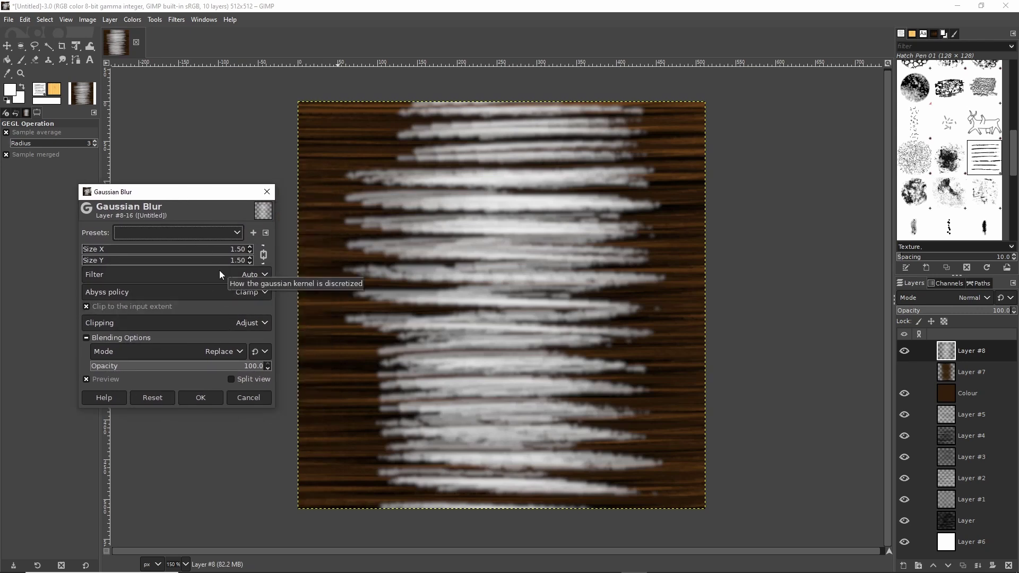
pyautogui.click(216, 249)
pyautogui.moveTo(215, 250); pyautogui.dragTo(161, 250)
pyautogui.moveTo(155, 249); pyautogui.dragTo(99, 247)
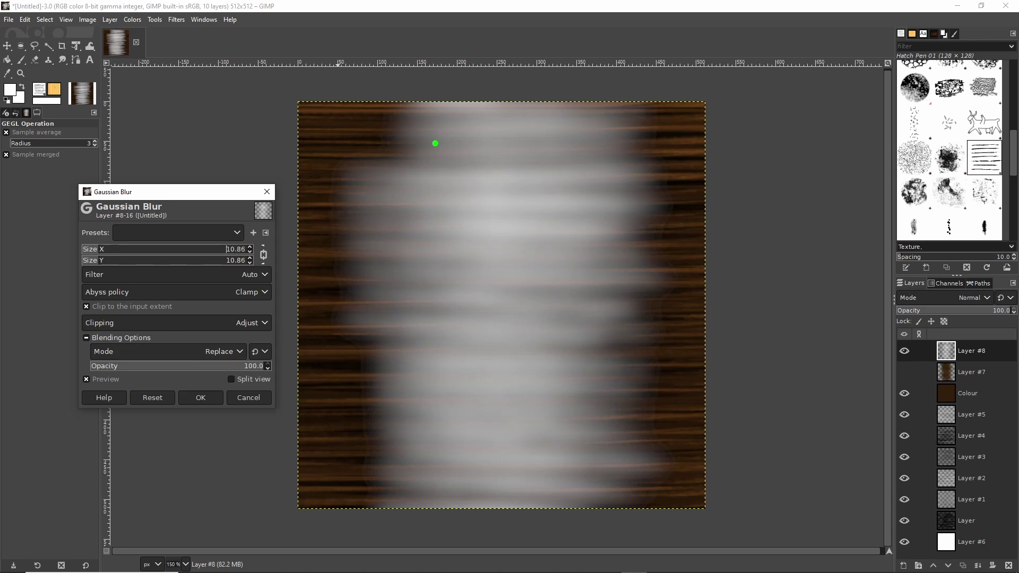
pyautogui.moveTo(429, 142)
pyautogui.mouseDown()
pyautogui.moveTo(606, 142)
pyautogui.moveTo(512, 153)
pyautogui.mouseUp()
pyautogui.moveTo(638, 186); pyautogui.dragTo(494, 186)
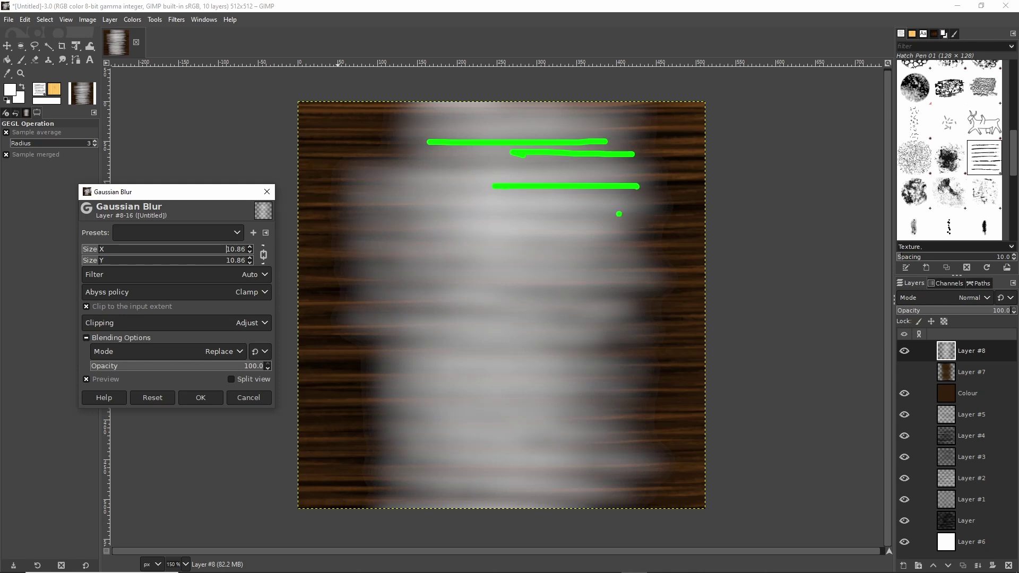
pyautogui.moveTo(639, 214); pyautogui.dragTo(532, 214)
pyautogui.moveTo(622, 246); pyautogui.dragTo(467, 245)
pyautogui.moveTo(642, 292); pyautogui.dragTo(479, 290)
pyautogui.moveTo(636, 320); pyautogui.dragTo(511, 322)
pyautogui.moveTo(617, 347); pyautogui.dragTo(448, 349)
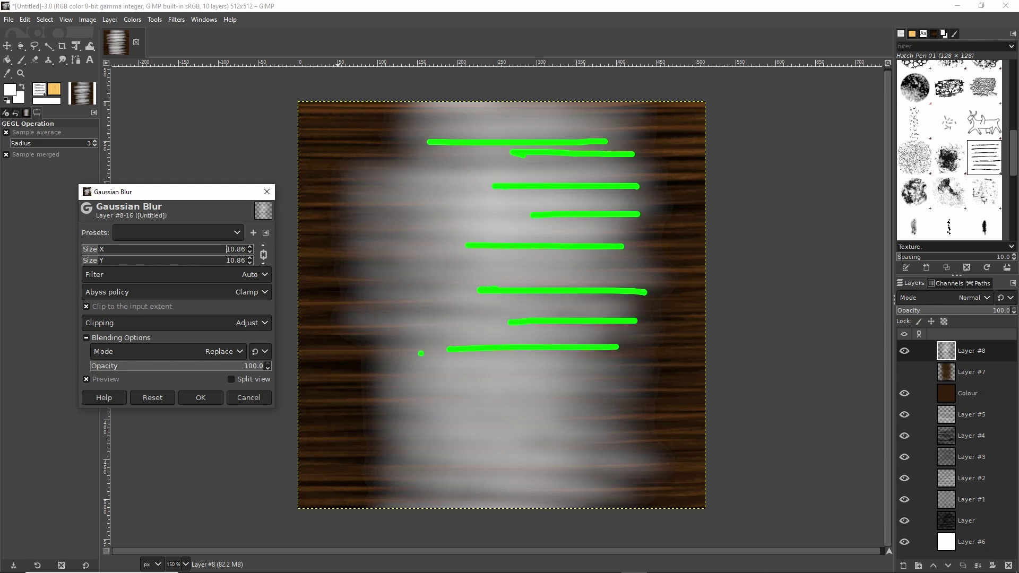
# Apply the Gaussian Blur to the white streak layer.
pyautogui.click(204, 399)
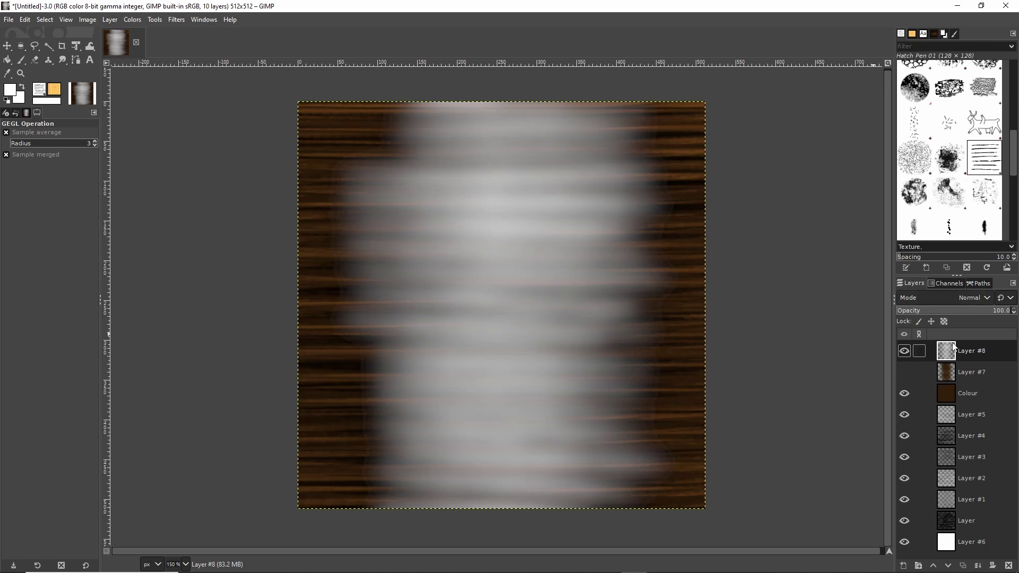
# Try the Overlay, Soft light and Hard light blending modes on the blurred white layer.
pyautogui.click(987, 299)
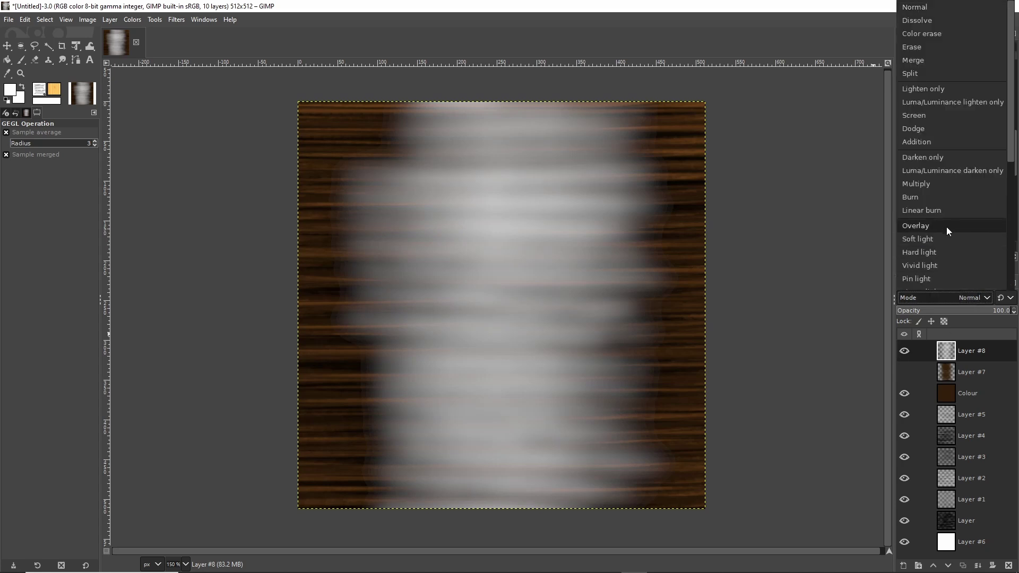
pyautogui.click(942, 225)
pyautogui.click(988, 299)
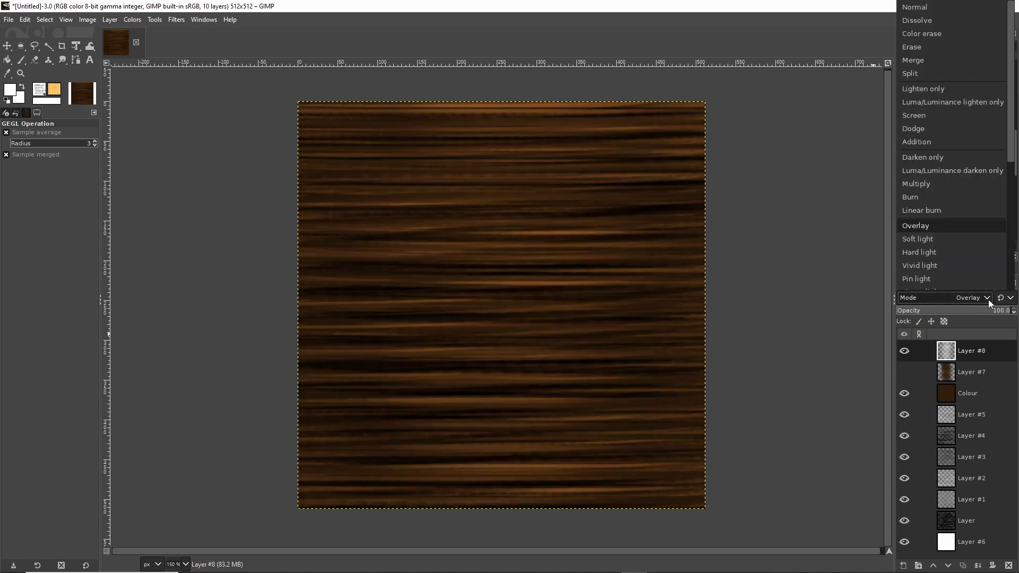
pyautogui.click(929, 240)
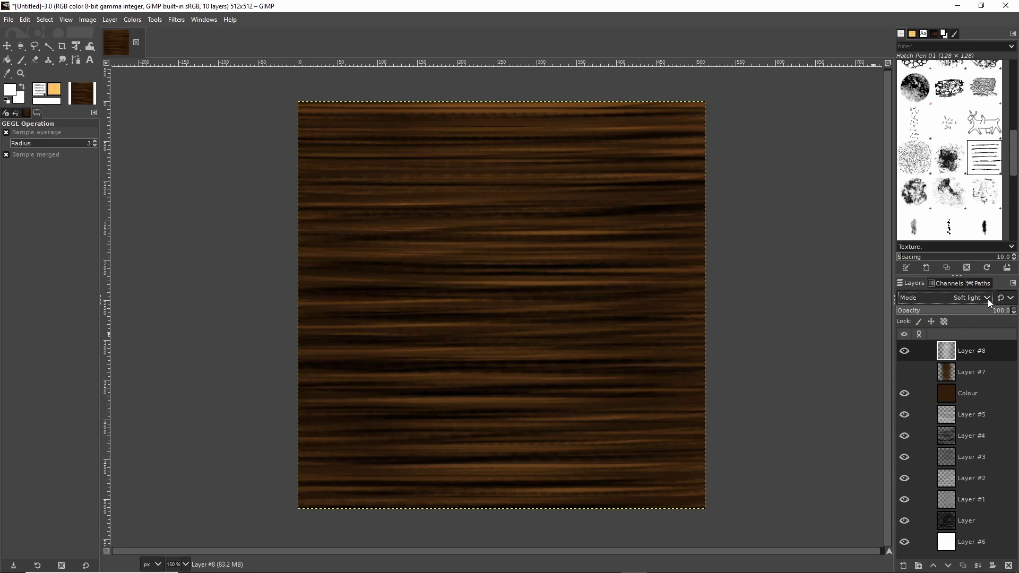
pyautogui.click(988, 298)
pyautogui.click(932, 252)
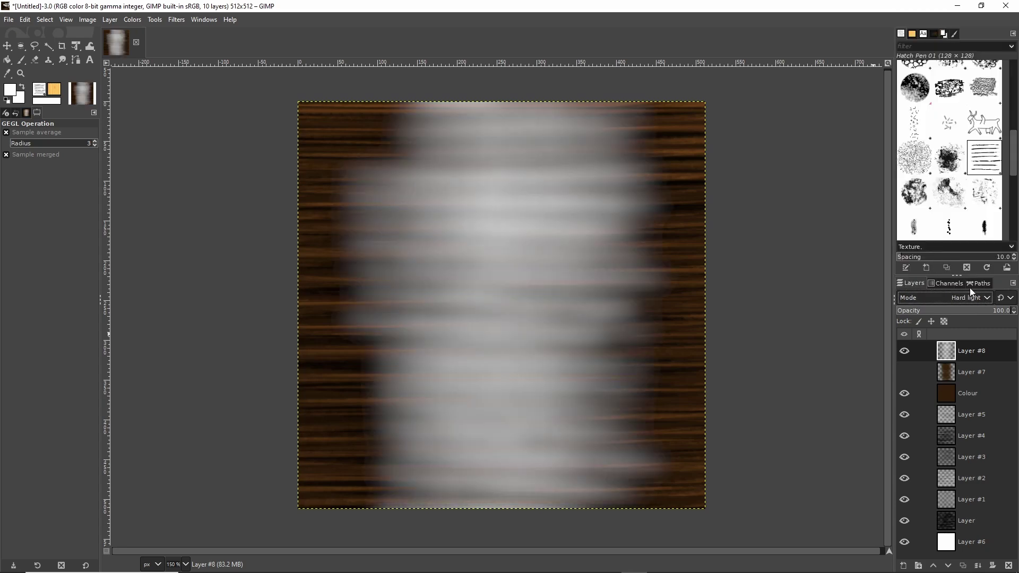
# Try the Vivid light, Screen and Dodge blending modes on the blurred white layer.
pyautogui.click(984, 296)
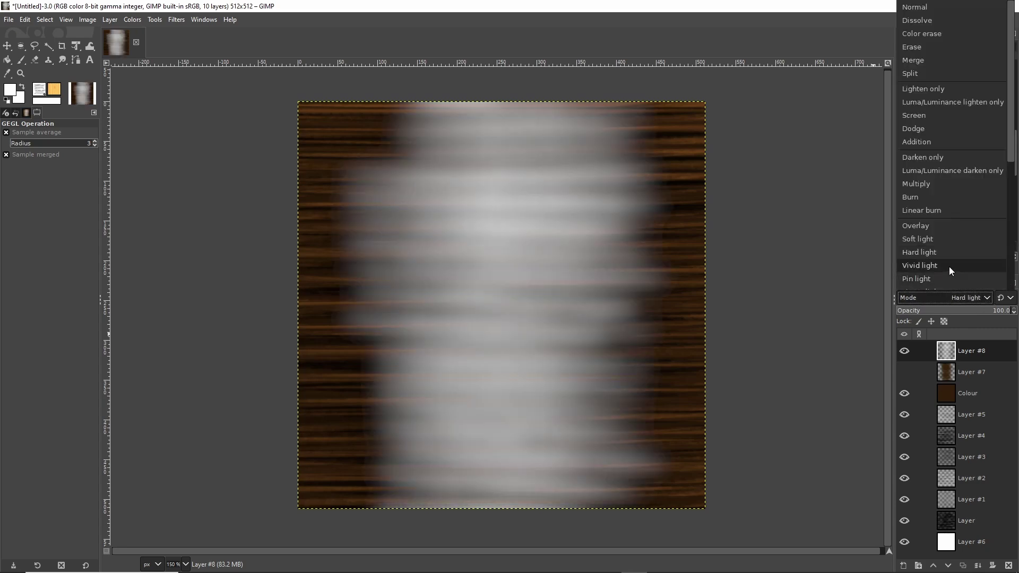
pyautogui.click(948, 266)
pyautogui.click(990, 300)
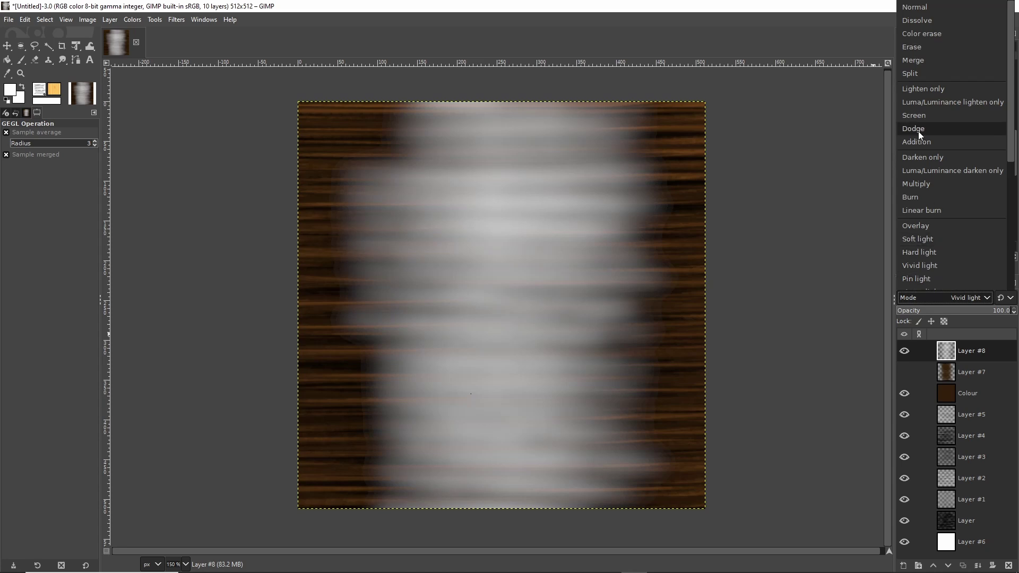
pyautogui.click(924, 116)
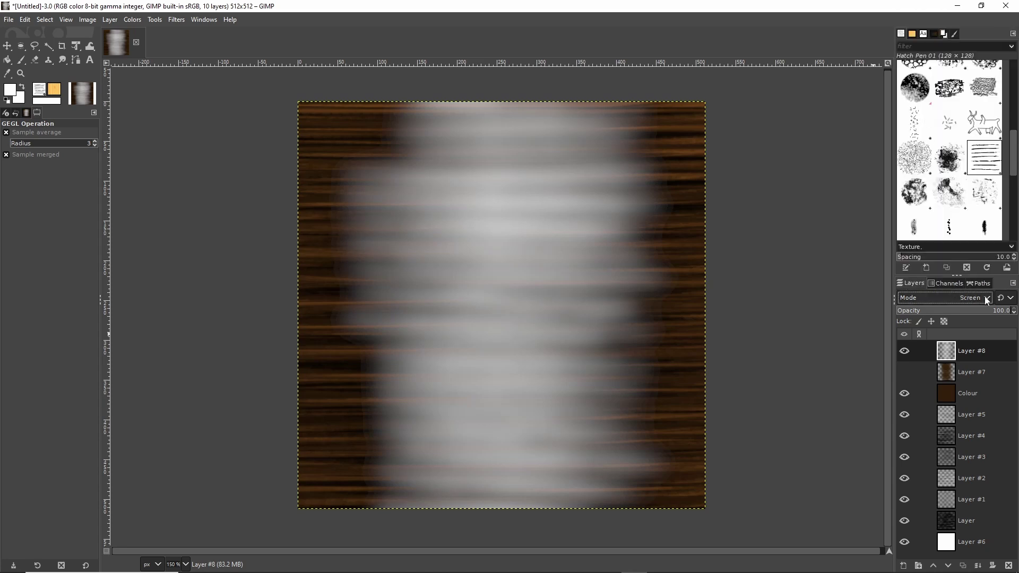
pyautogui.click(987, 299)
pyautogui.click(928, 130)
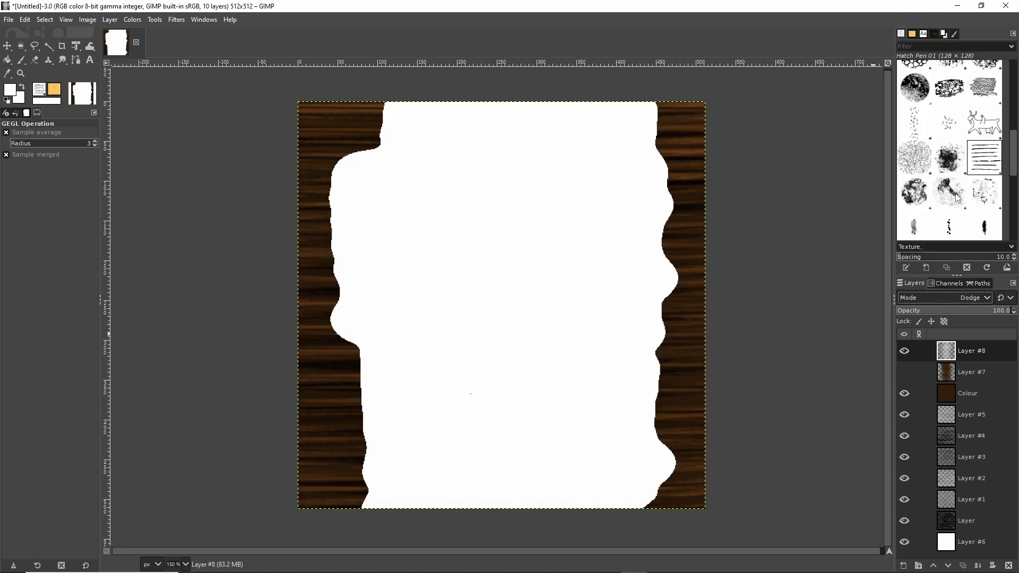
# Try the Multiply blending mode and then Overlay again on the blurred white layer.
pyautogui.click(988, 300)
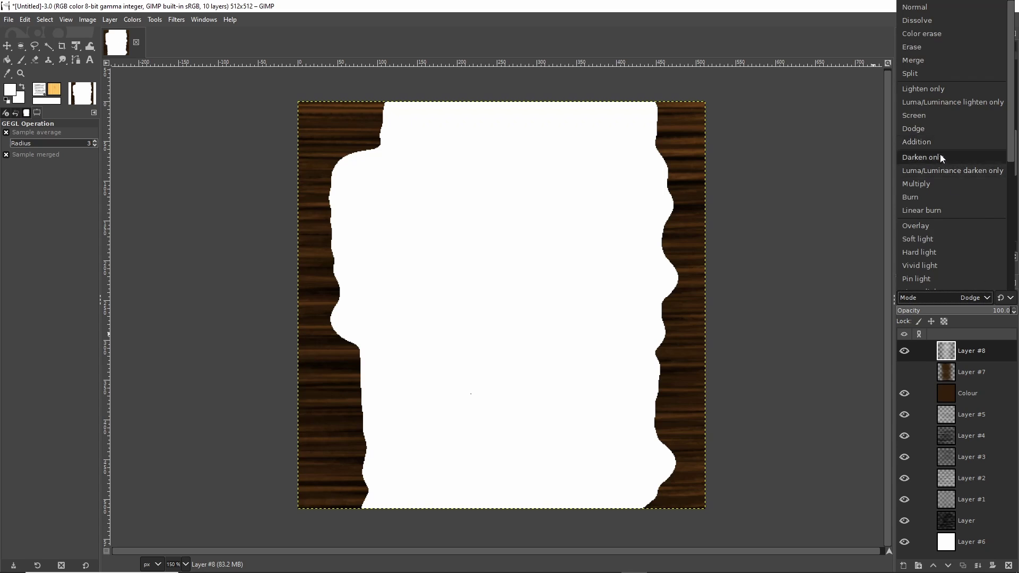
pyautogui.click(931, 184)
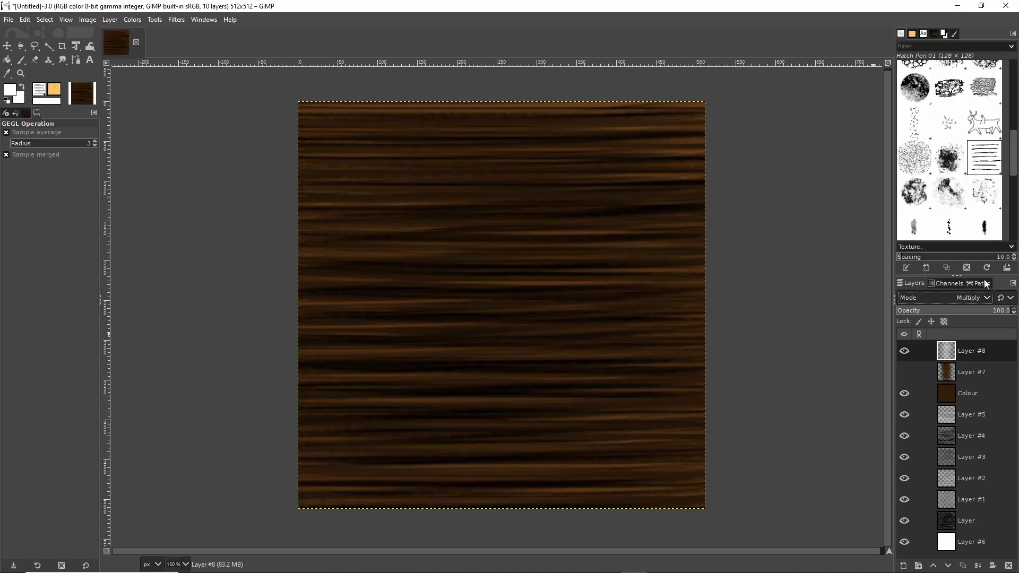
pyautogui.click(984, 299)
pyautogui.click(934, 225)
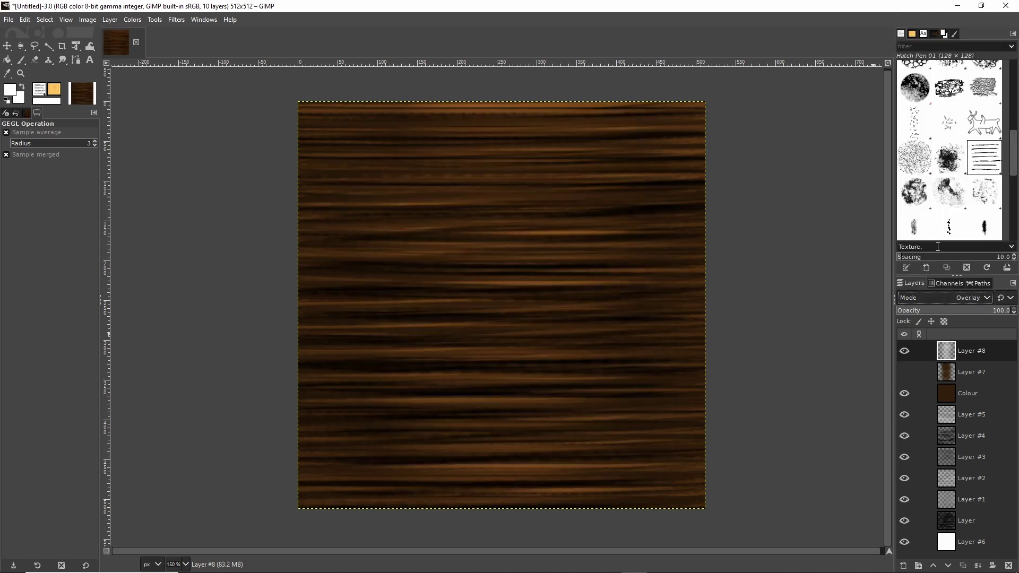
# Set the blurred white layer's blending mode to Soft light and compare the texture with that layer hidden and shown.
pyautogui.click(988, 297)
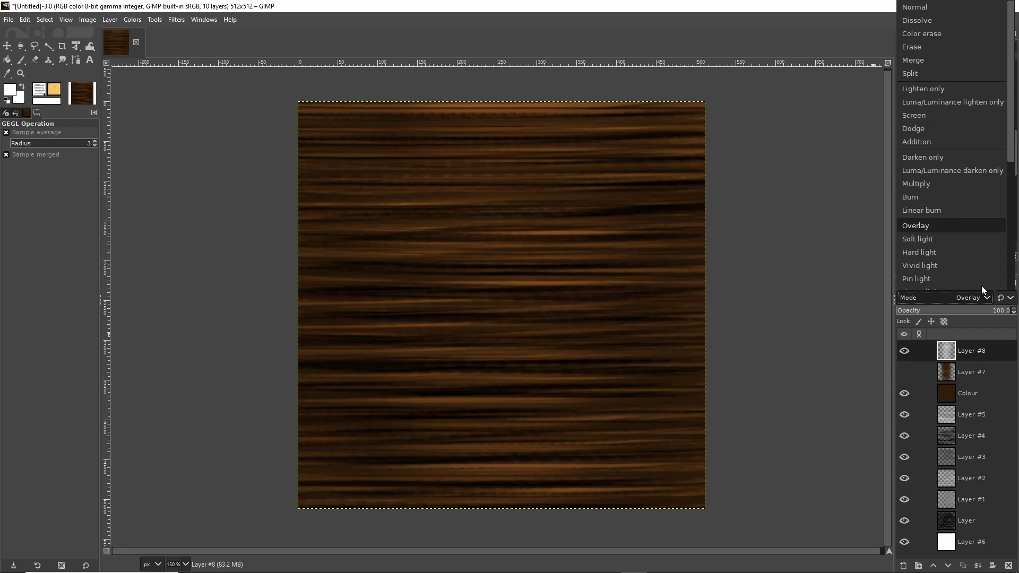
pyautogui.click(940, 244)
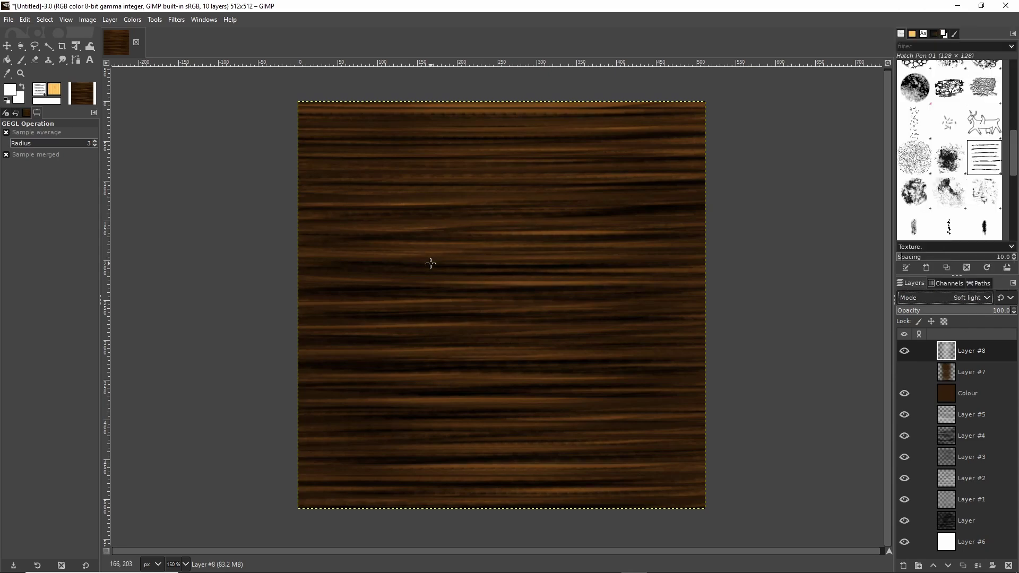
pyautogui.click(904, 354)
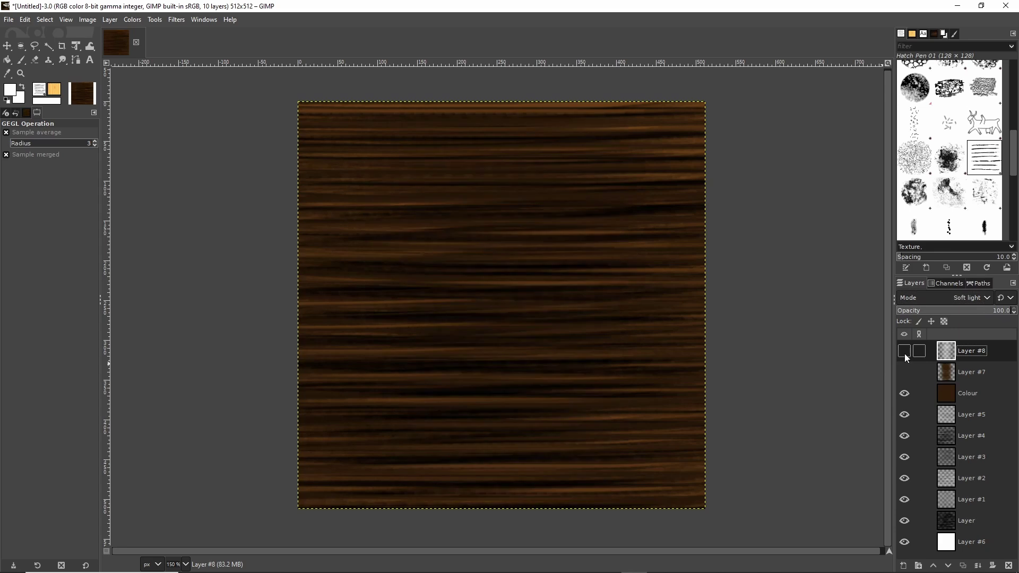
pyautogui.click(904, 354)
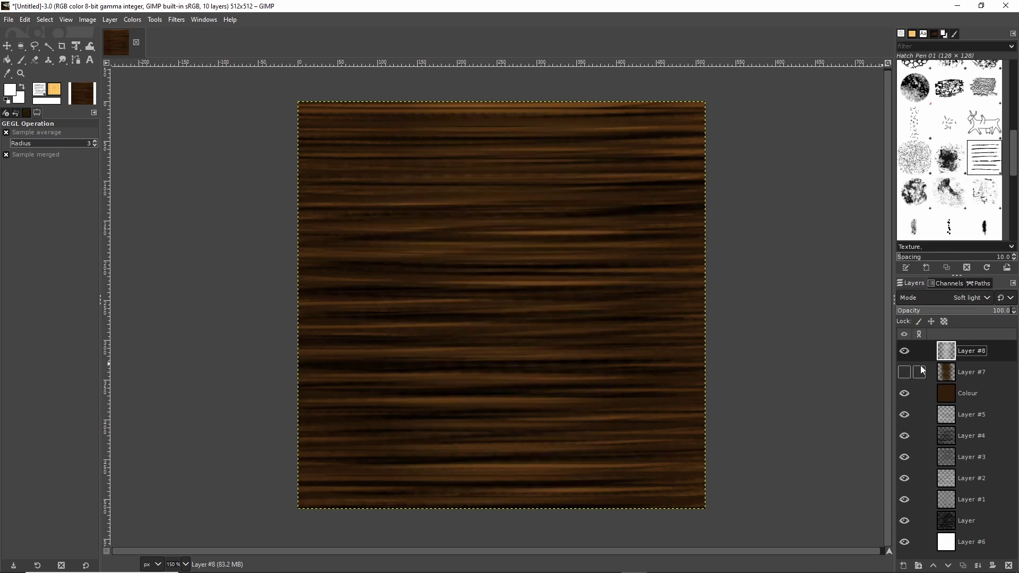
# Duplicate the blurred Soft light layer and toggle the visibility of the copy and the original to compare their effect.
pyautogui.rightClick(948, 353)
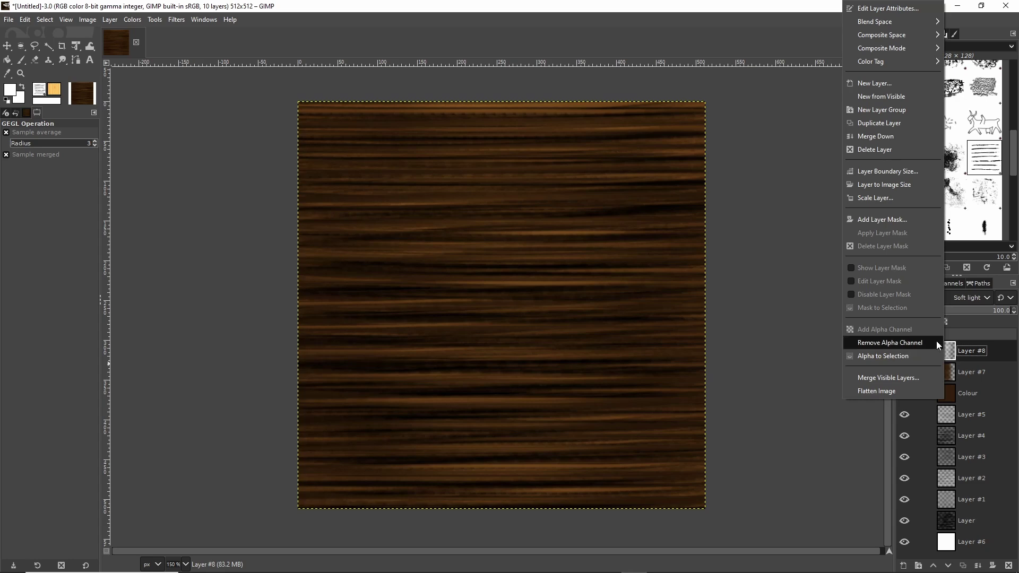
pyautogui.click(873, 123)
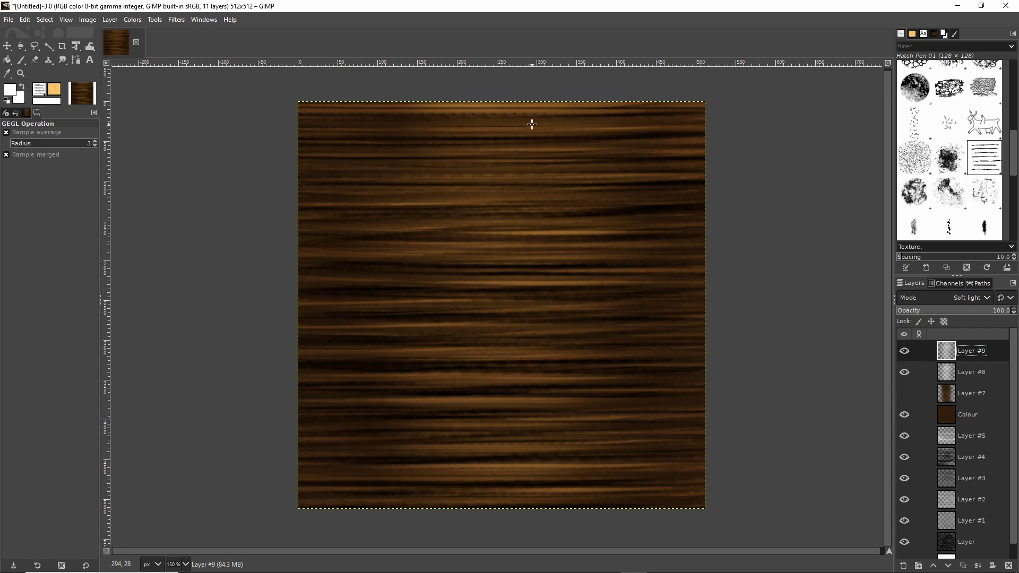
pyautogui.click(903, 352)
pyautogui.click(904, 353)
pyautogui.click(902, 371)
pyautogui.click(902, 371)
# Set the blending mode of the original blurred layer, Layer #8, to Overlay and compare both highlight layers by toggling their visibility.
pyautogui.click(966, 373)
pyautogui.click(965, 299)
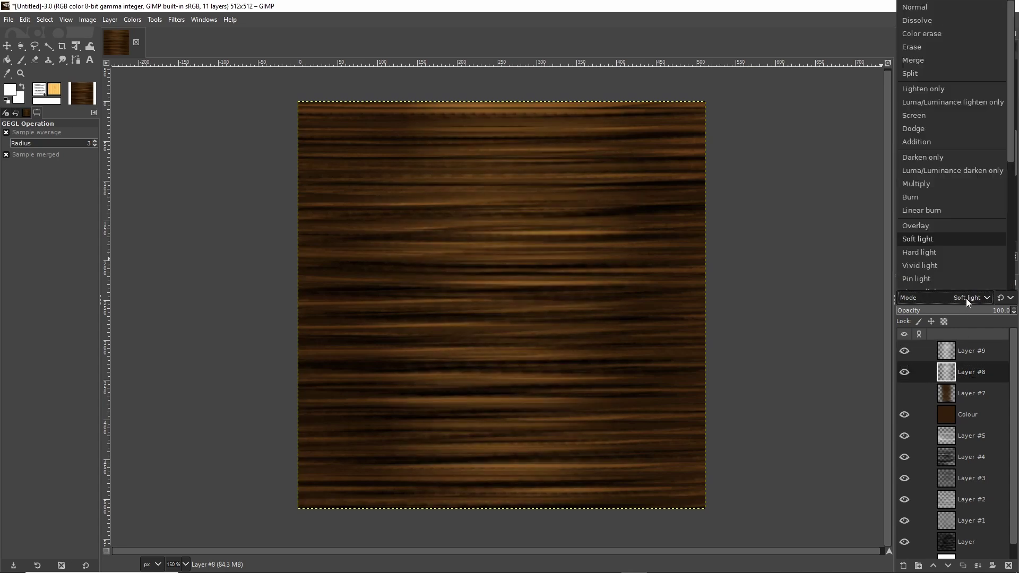
pyautogui.click(932, 227)
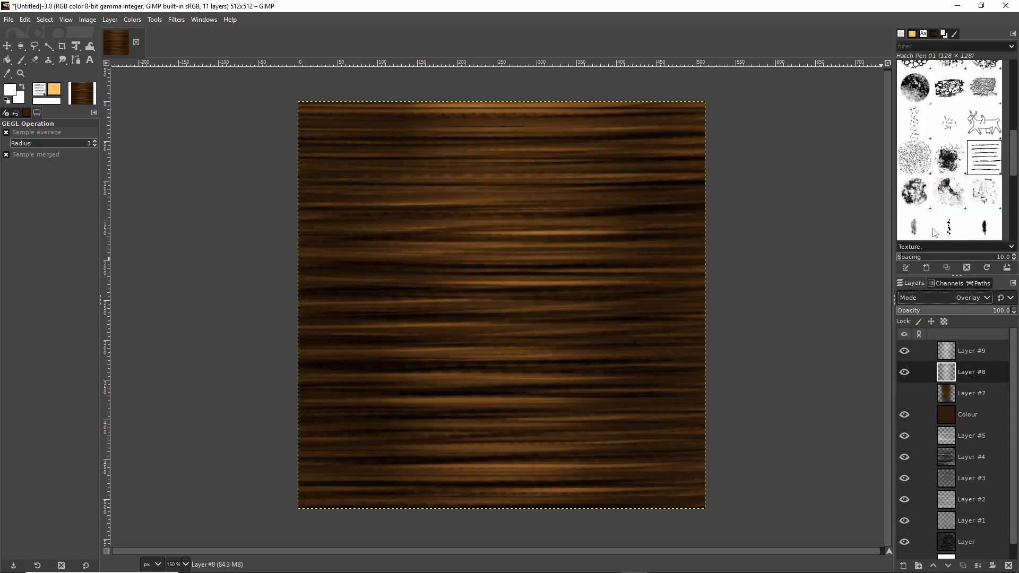
pyautogui.click(904, 372)
pyautogui.click(905, 373)
pyautogui.click(902, 351)
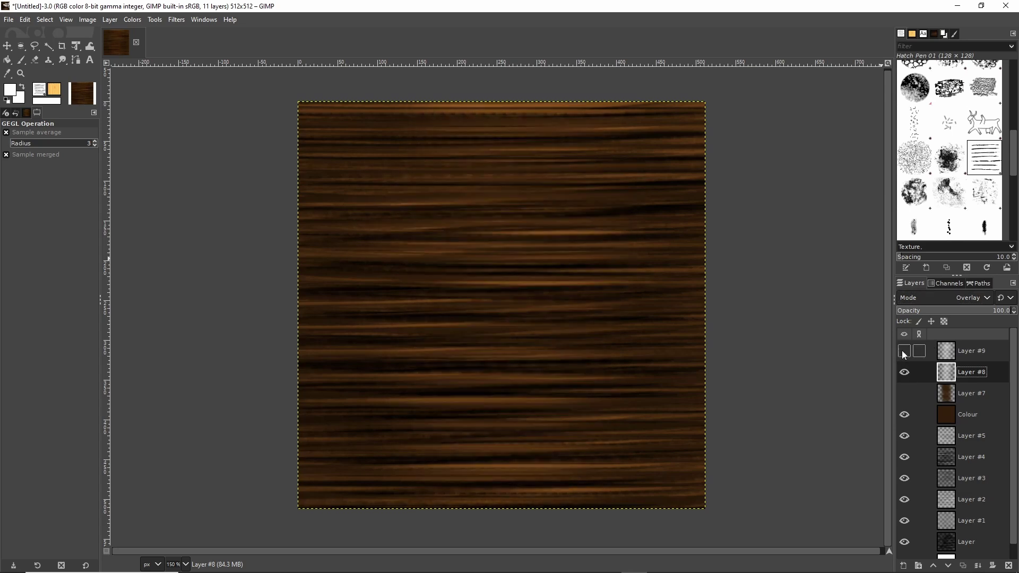
pyautogui.click(902, 352)
pyautogui.click(904, 372)
pyautogui.click(904, 372)
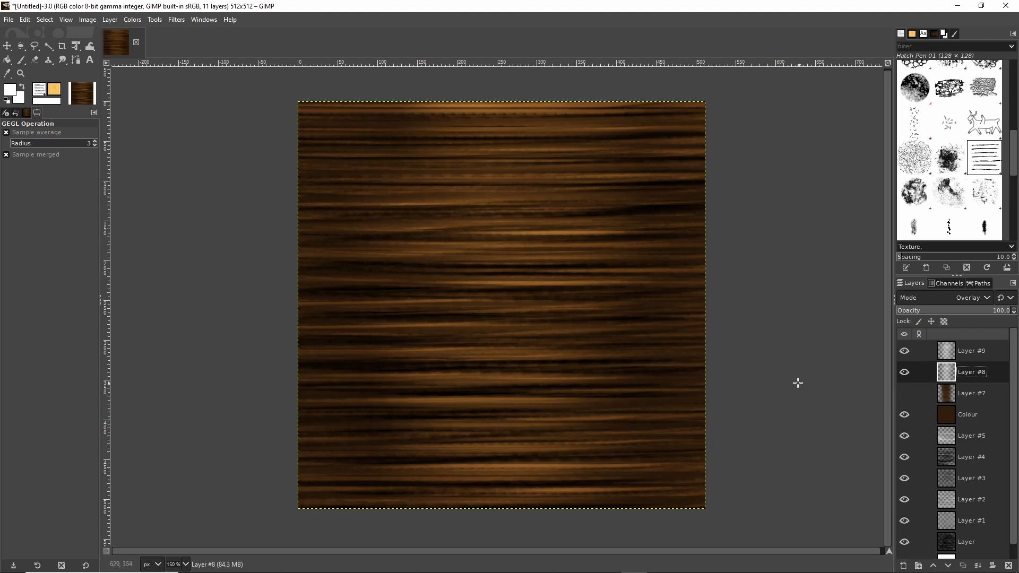
pyautogui.moveTo(786, 367); pyautogui.dragTo(768, 384)
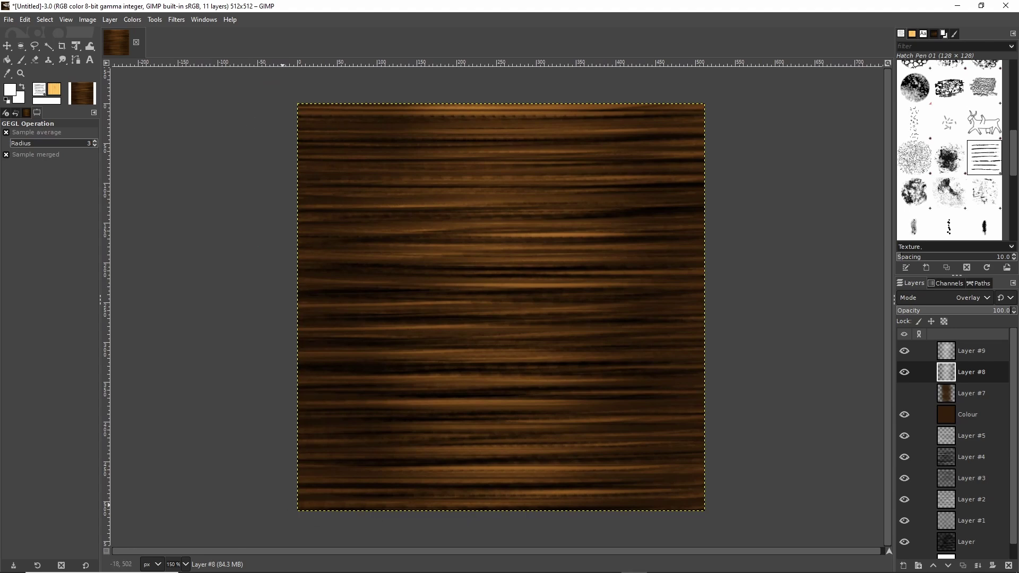
pyautogui.moveTo(264, 95); pyautogui.dragTo(253, 435)
pyautogui.moveTo(290, 530)
pyautogui.mouseDown()
pyautogui.moveTo(777, 532)
pyautogui.moveTo(776, 80)
pyautogui.moveTo(382, 68)
pyautogui.mouseUp()
pyautogui.moveTo(352, 97); pyautogui.dragTo(719, 94)
pyautogui.moveTo(726, 110)
pyautogui.mouseDown()
pyautogui.moveTo(712, 404)
pyautogui.moveTo(717, 476)
pyautogui.mouseUp()
pyautogui.moveTo(728, 513)
pyautogui.mouseDown()
pyautogui.moveTo(639, 530)
pyautogui.moveTo(241, 532)
pyautogui.mouseUp()
pyautogui.moveTo(260, 517); pyautogui.dragTo(256, 171)
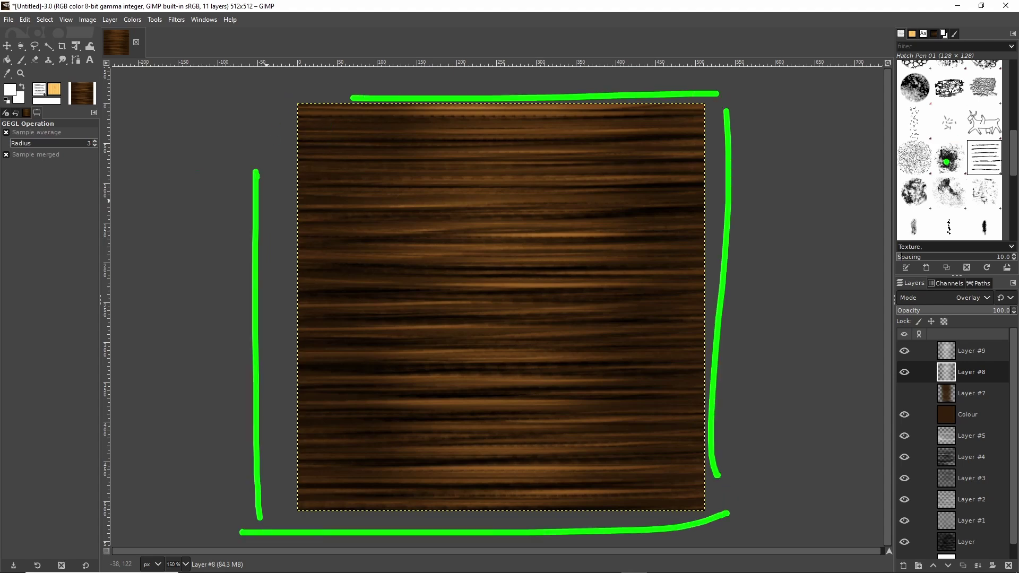
pyautogui.moveTo(971, 114)
pyautogui.mouseDown()
pyautogui.moveTo(952, 153)
pyautogui.moveTo(997, 121)
pyautogui.mouseUp()
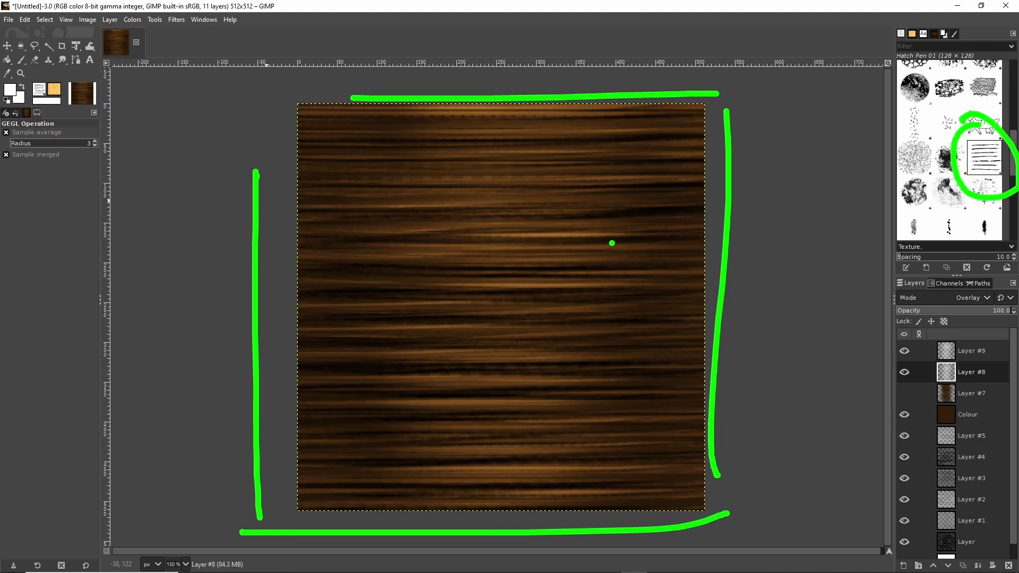
pyautogui.press('Escape')
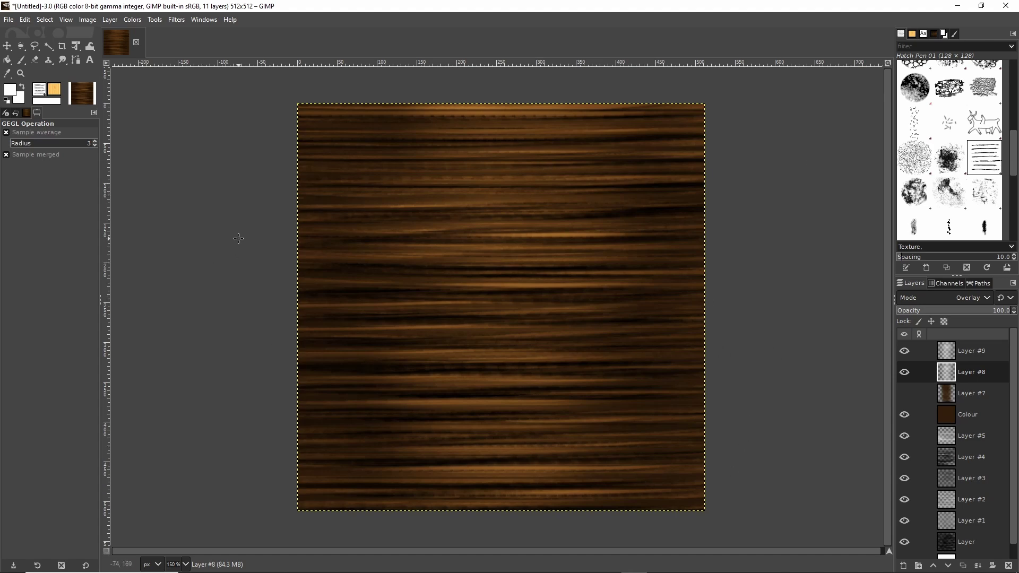
pyautogui.click(88, 20)
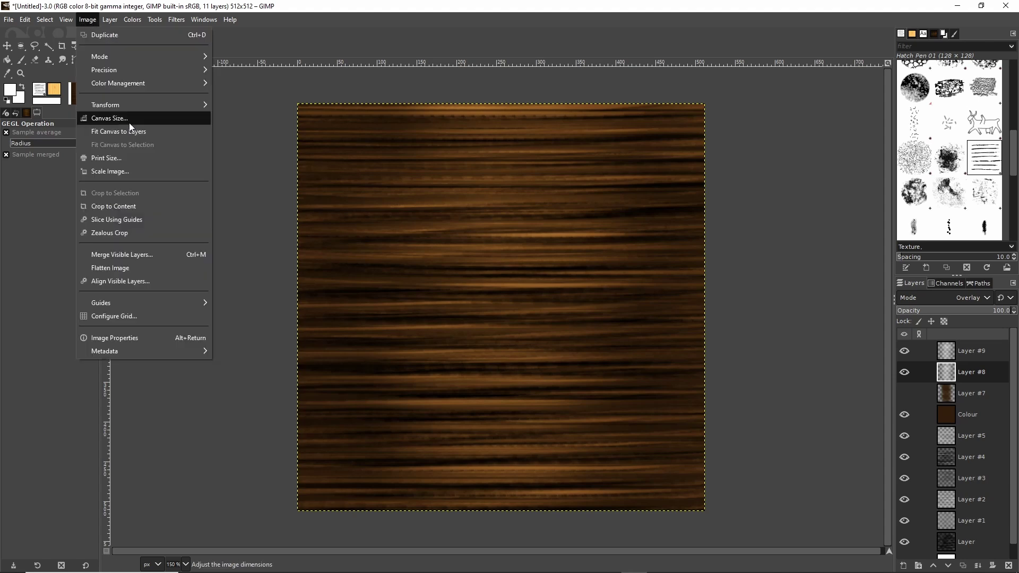
pyautogui.moveTo(131, 104)
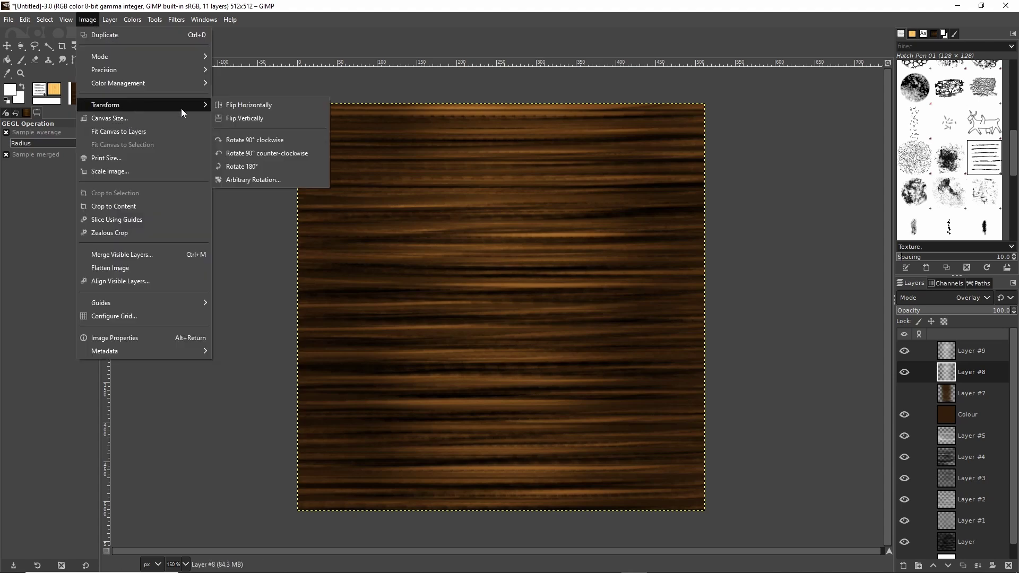
pyautogui.moveTo(209, 154); pyautogui.dragTo(297, 156)
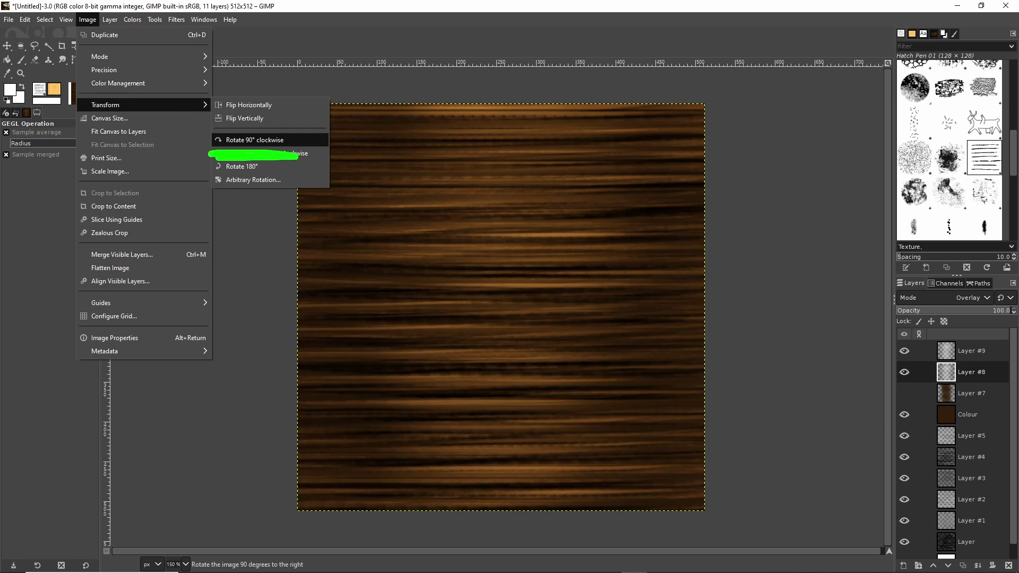
pyautogui.moveTo(75, 123); pyautogui.dragTo(150, 119)
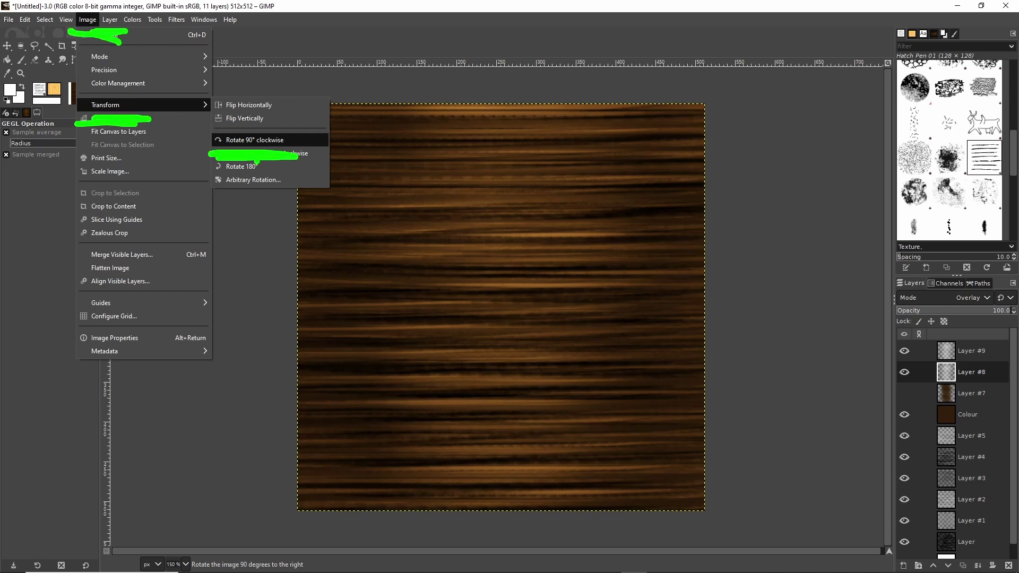
pyautogui.press('Escape')
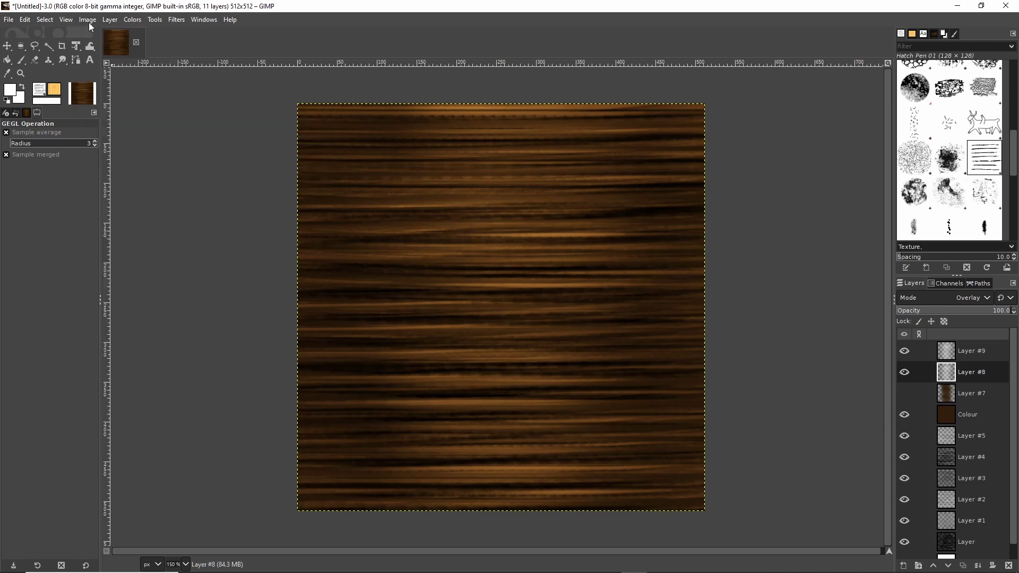
# Rotate the whole image 90° clockwise so the hatch streaks run vertically like hair strands.
pyautogui.click(88, 21)
pyautogui.moveTo(114, 105)
pyautogui.click(256, 140)
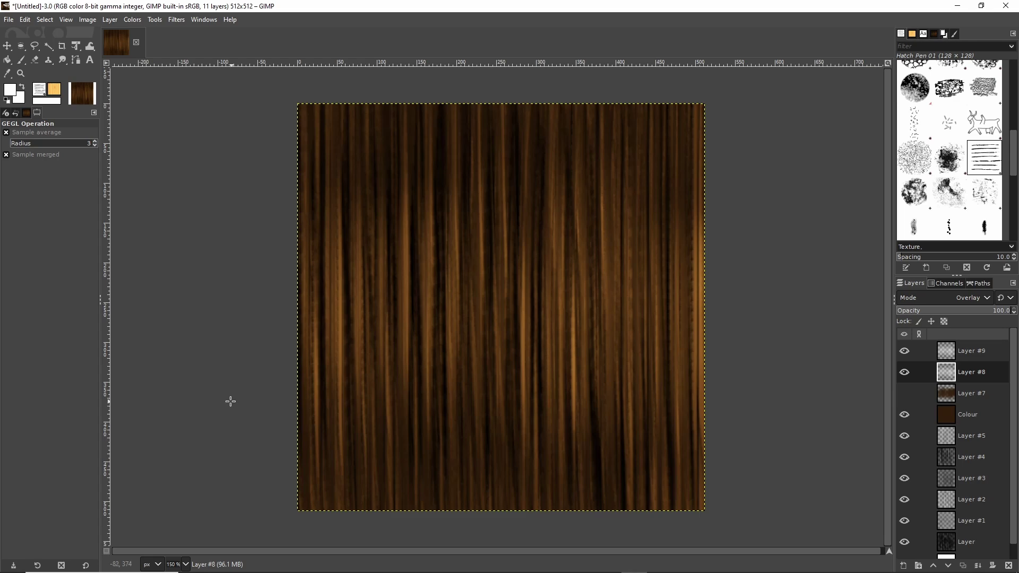
pyautogui.moveTo(417, 108); pyautogui.dragTo(402, 491)
pyautogui.moveTo(397, 503)
pyautogui.mouseDown()
pyautogui.moveTo(480, 506)
pyautogui.moveTo(488, 146)
pyautogui.moveTo(475, 111)
pyautogui.moveTo(401, 108)
pyautogui.mouseUp()
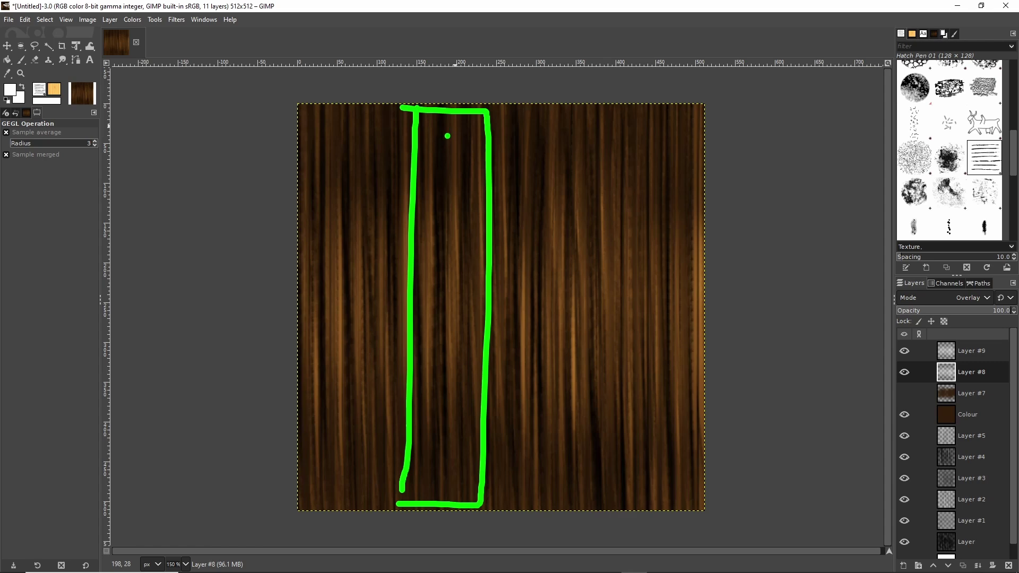
pyautogui.moveTo(446, 112)
pyautogui.mouseDown()
pyautogui.moveTo(423, 499)
pyautogui.moveTo(449, 468)
pyautogui.mouseUp()
pyautogui.moveTo(426, 142)
pyautogui.mouseDown()
pyautogui.moveTo(442, 103)
pyautogui.moveTo(464, 138)
pyautogui.mouseUp()
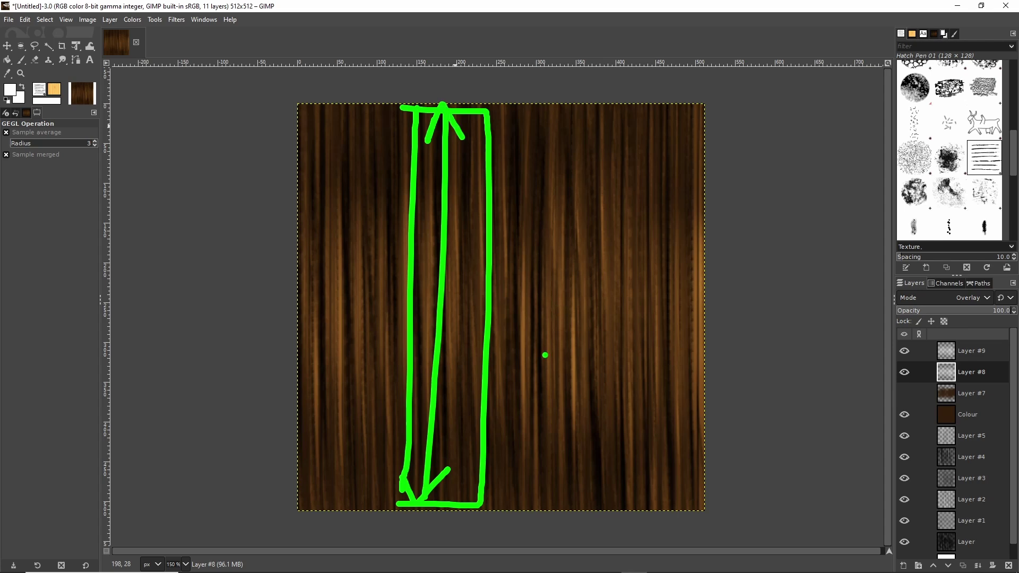
pyautogui.press('Escape')
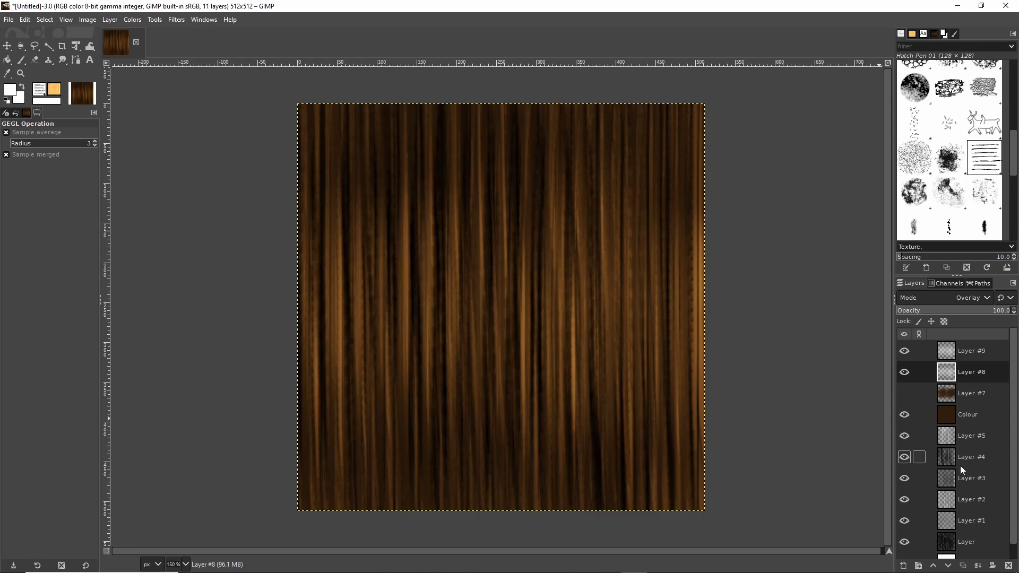
pyautogui.scroll(-1, 961, 461)
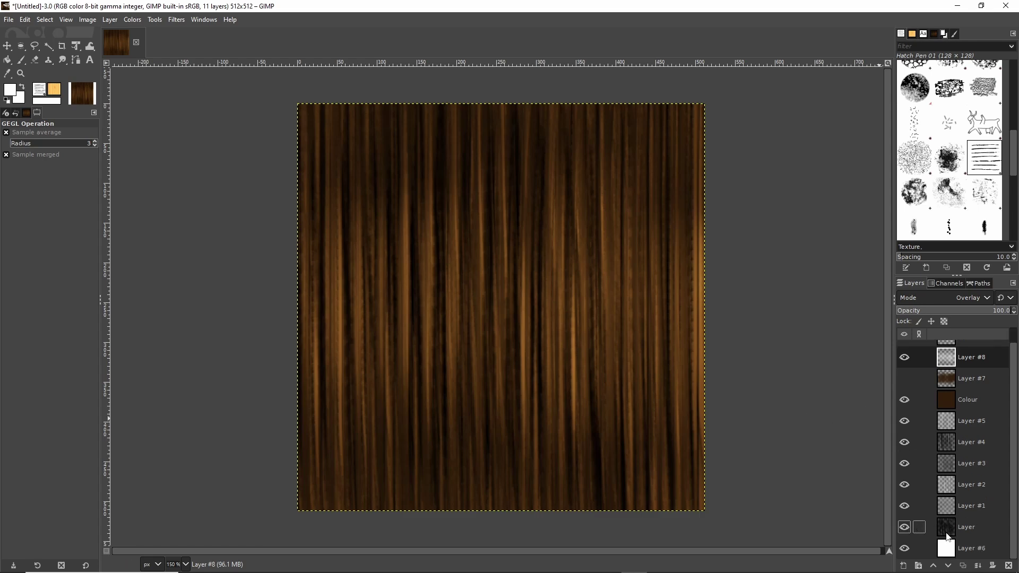
pyautogui.moveTo(276, 99)
pyautogui.mouseDown()
pyautogui.moveTo(277, 516)
pyautogui.moveTo(389, 525)
pyautogui.moveTo(731, 505)
pyautogui.moveTo(700, 70)
pyautogui.moveTo(309, 84)
pyautogui.mouseUp()
# Start saving the layered image as a new file and name it "hair texture GIMP".
pyautogui.click(10, 20)
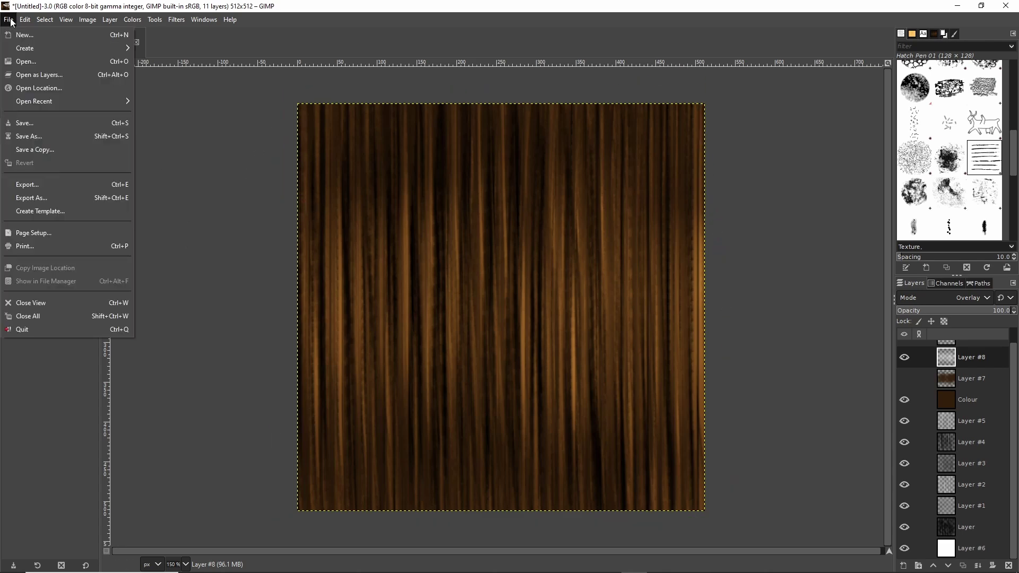
pyautogui.click(31, 136)
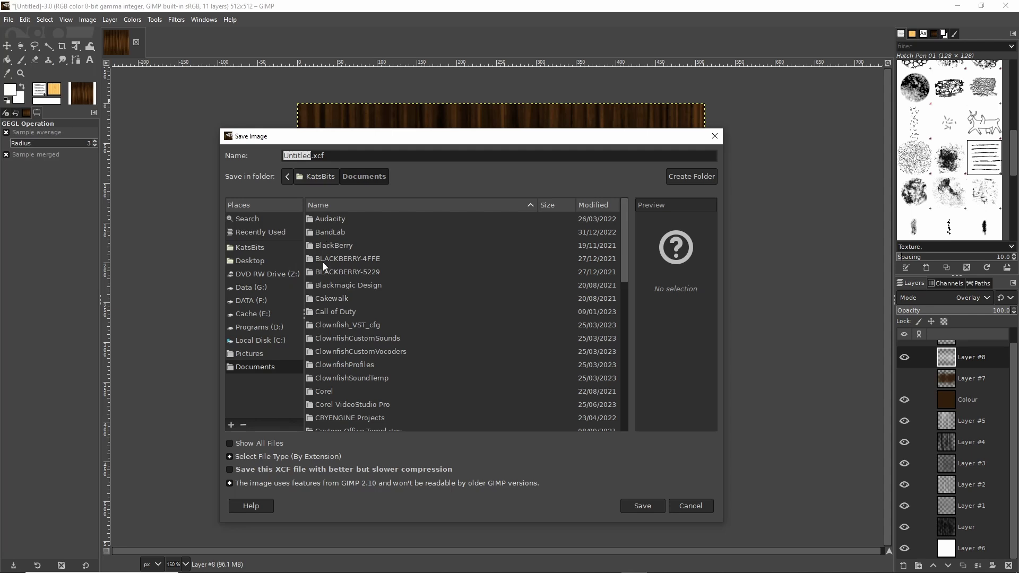
pyautogui.moveTo(325, 155); pyautogui.dragTo(259, 155)
pyautogui.write('hair tre')
pyautogui.press('BackSpace')
pyautogui.press('BackSpace')
pyautogui.write('exture GIMP')
# Save the file in the Social\IMVU\avatar folder on the DATA (F:) drive.
pyautogui.click(246, 300)
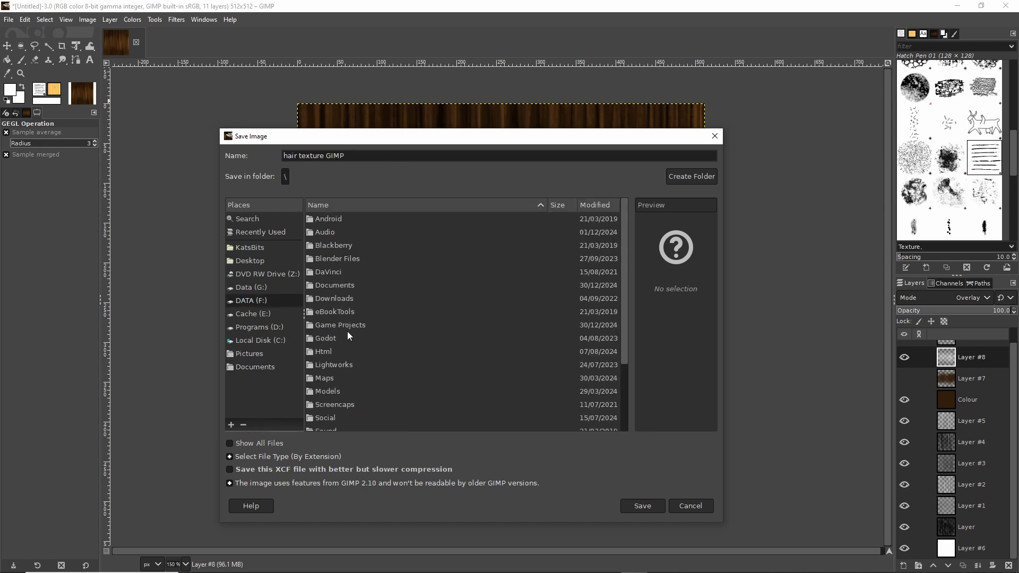
pyautogui.doubleClick(326, 418)
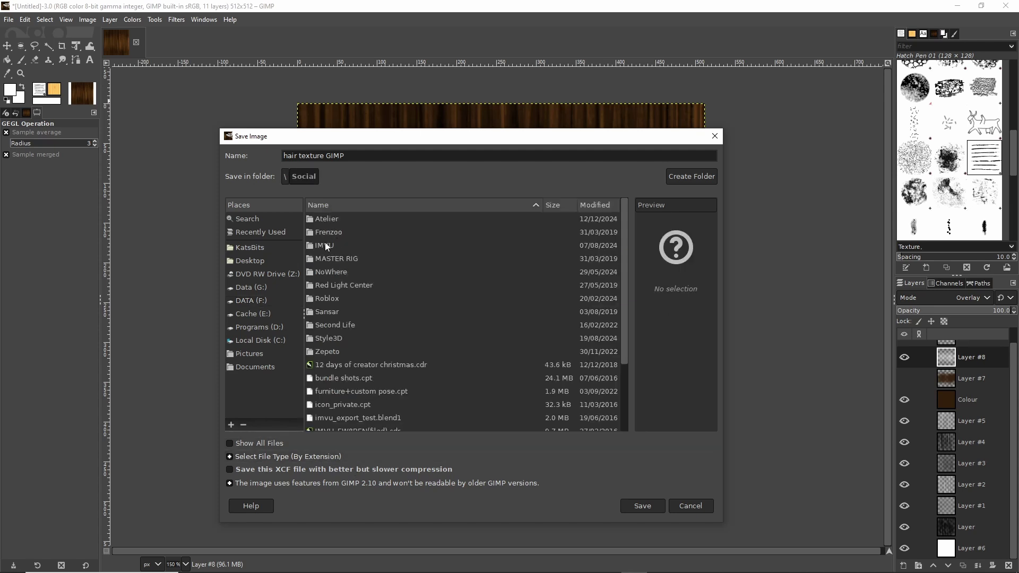
pyautogui.doubleClick(325, 245)
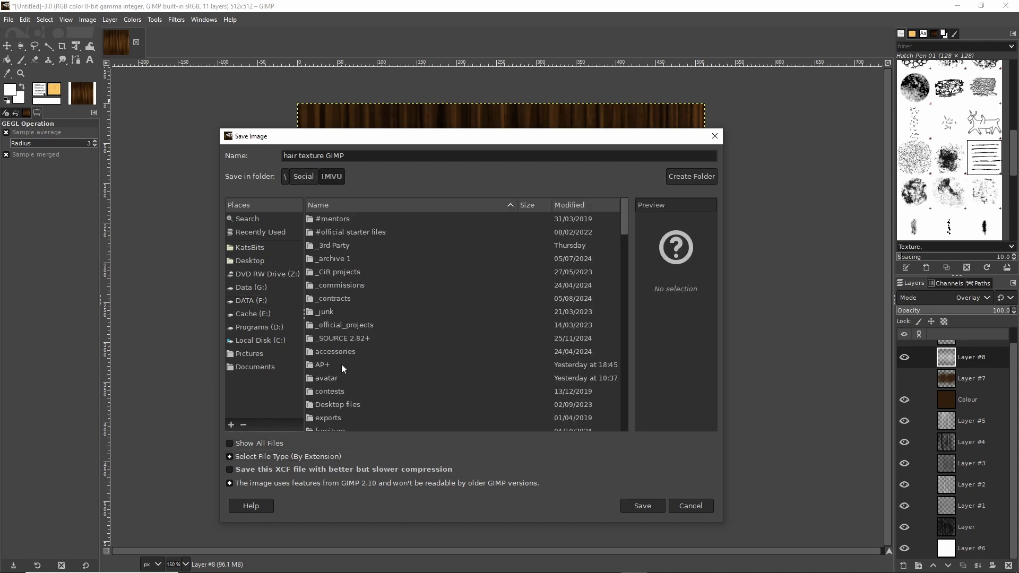
pyautogui.doubleClick(327, 378)
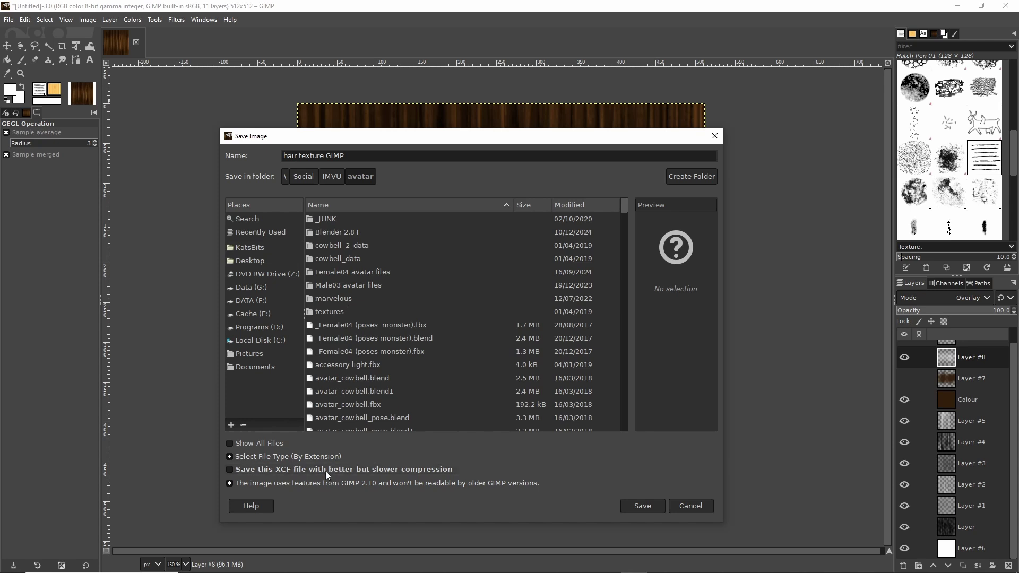
pyautogui.click(644, 506)
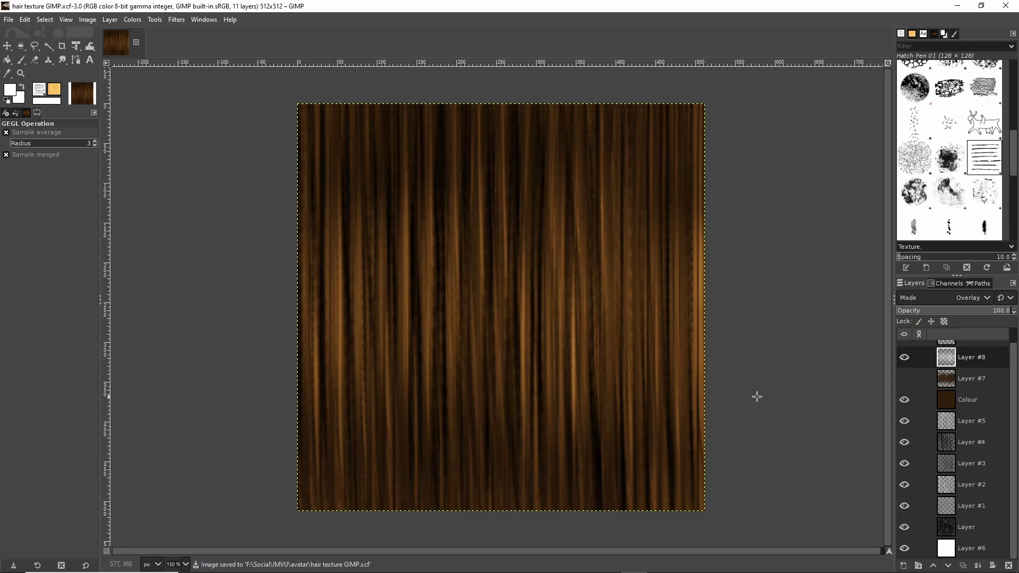
pyautogui.moveTo(346, 256)
pyautogui.mouseDown()
pyautogui.moveTo(409, 243)
pyautogui.moveTo(561, 265)
pyautogui.moveTo(684, 325)
pyautogui.moveTo(705, 392)
pyautogui.mouseUp()
pyautogui.click(478, 297)
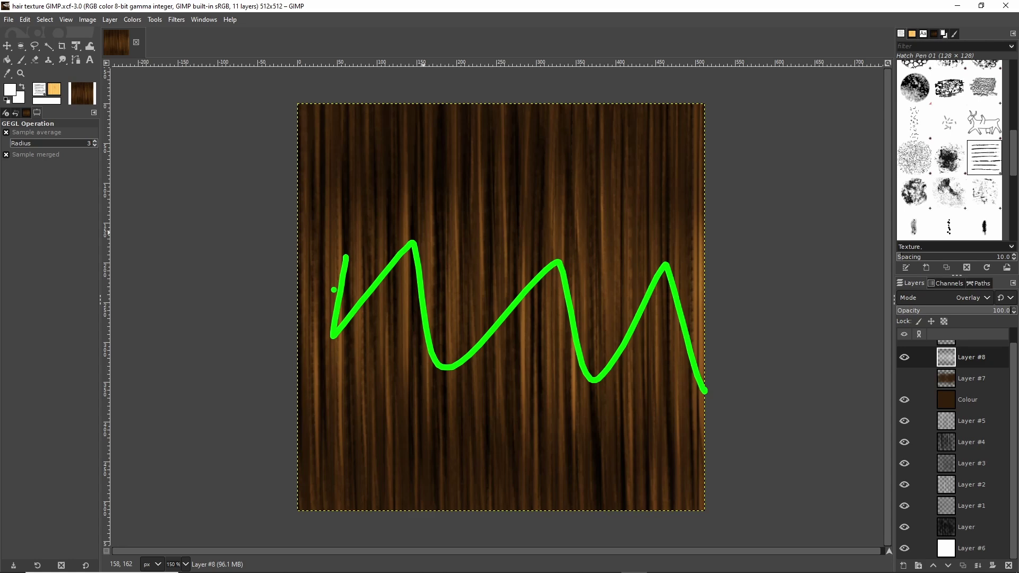
pyautogui.press('Escape')
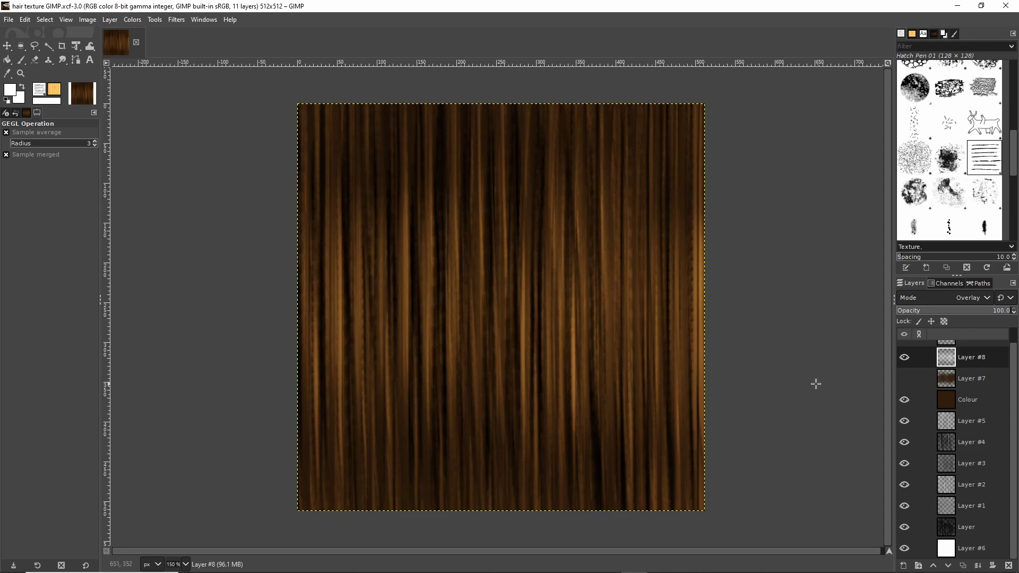
pyautogui.scroll(1, 955, 366)
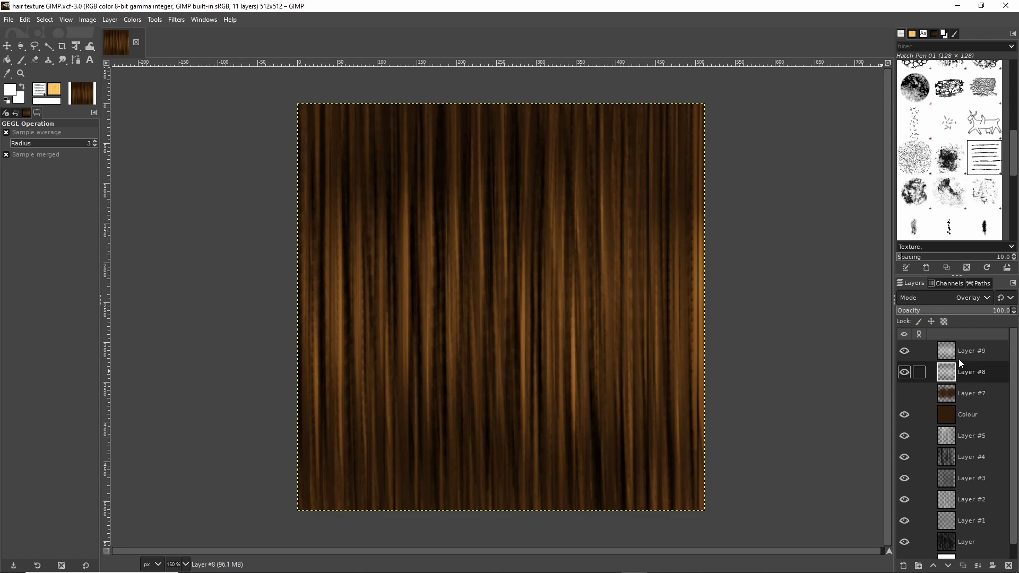
pyautogui.rightClick(945, 354)
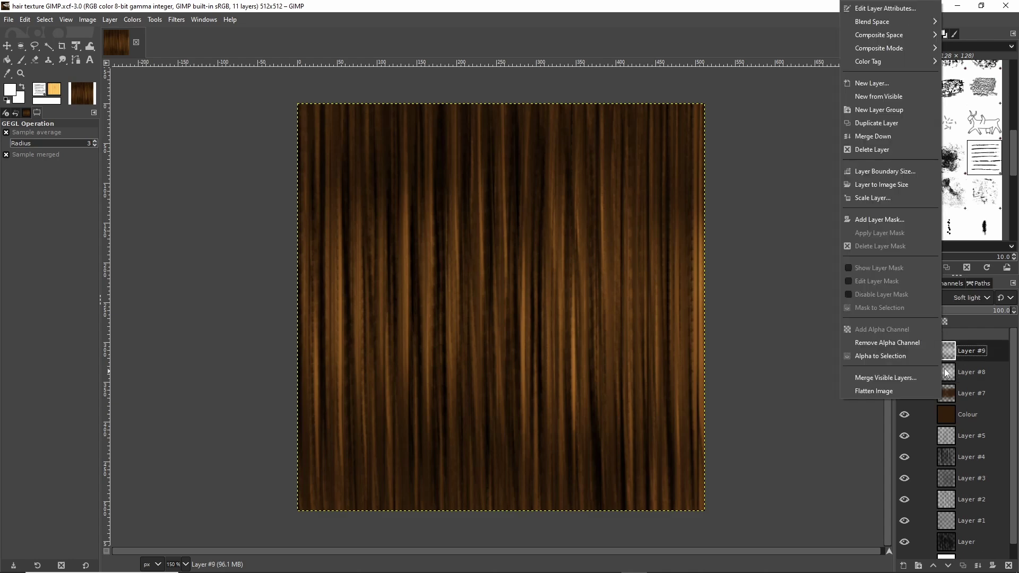
pyautogui.moveTo(965, 322)
pyautogui.mouseDown()
pyautogui.moveTo(865, 391)
pyautogui.moveTo(860, 556)
pyautogui.moveTo(962, 572)
pyautogui.moveTo(1012, 543)
pyautogui.moveTo(1015, 327)
pyautogui.moveTo(860, 322)
pyautogui.mouseUp()
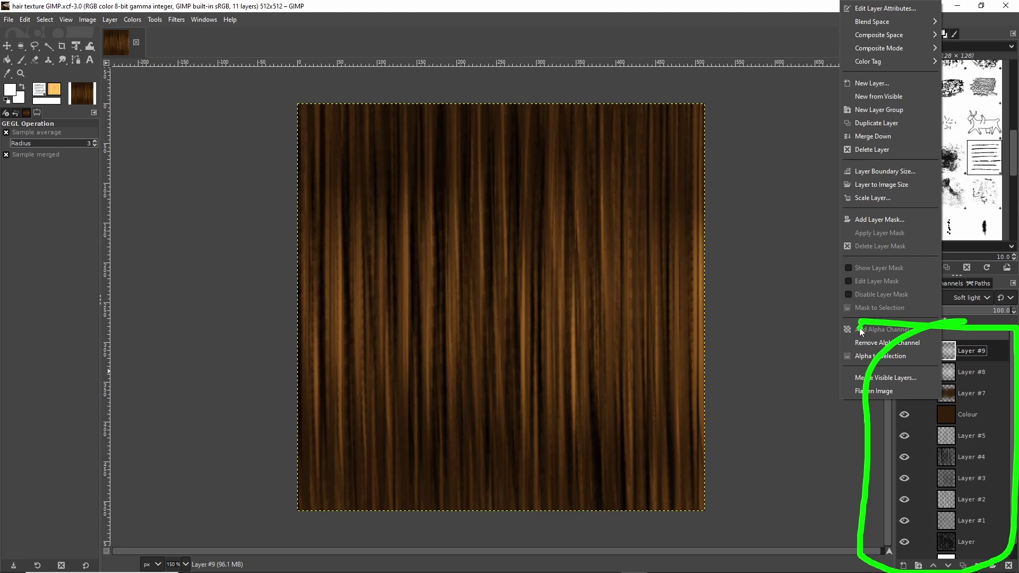
pyautogui.rightClick(938, 348)
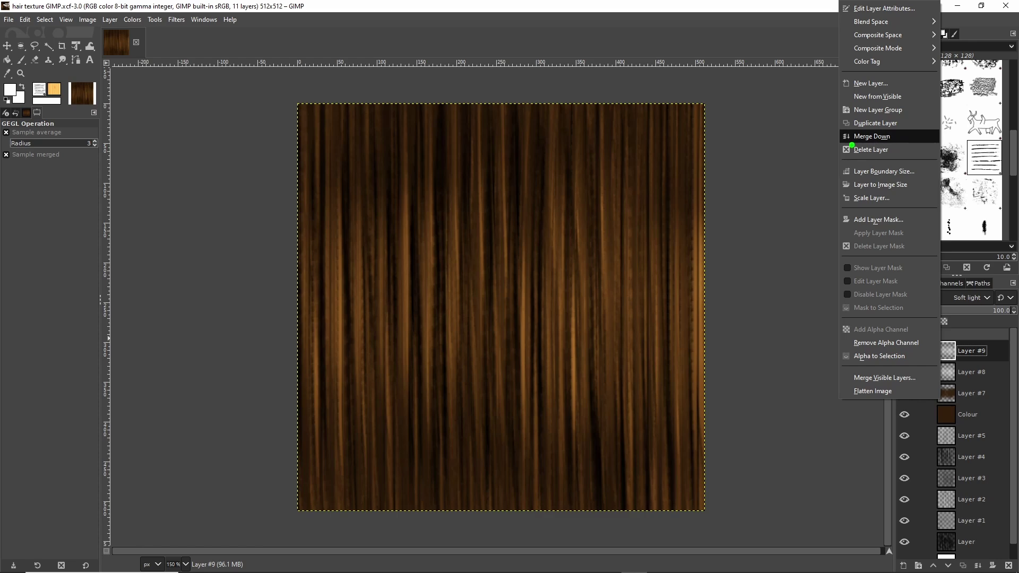
pyautogui.moveTo(851, 144); pyautogui.dragTo(868, 157)
pyautogui.moveTo(952, 351); pyautogui.dragTo(941, 333)
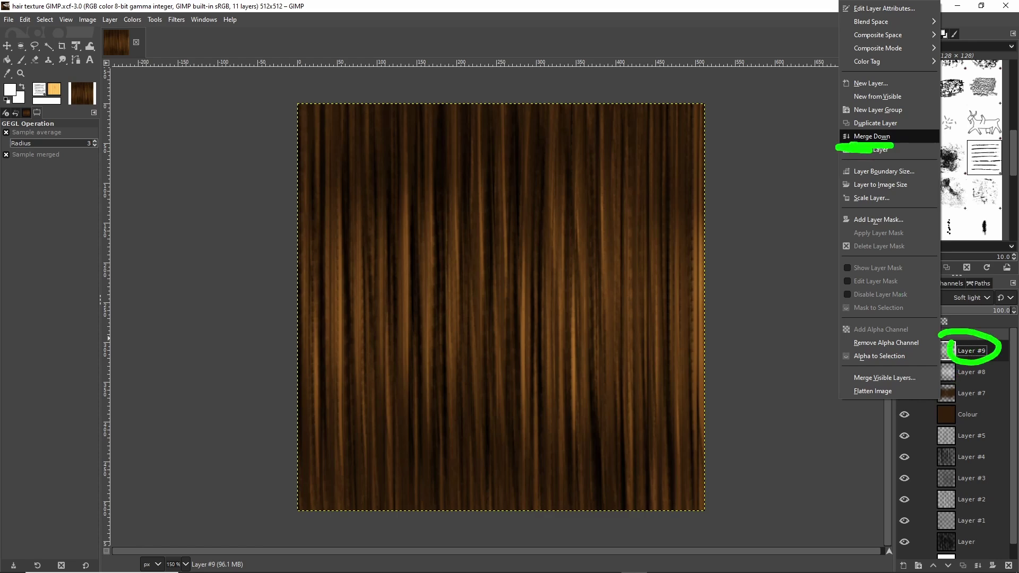
pyautogui.moveTo(860, 402)
pyautogui.mouseDown()
pyautogui.moveTo(907, 403)
pyautogui.moveTo(858, 416)
pyautogui.mouseUp()
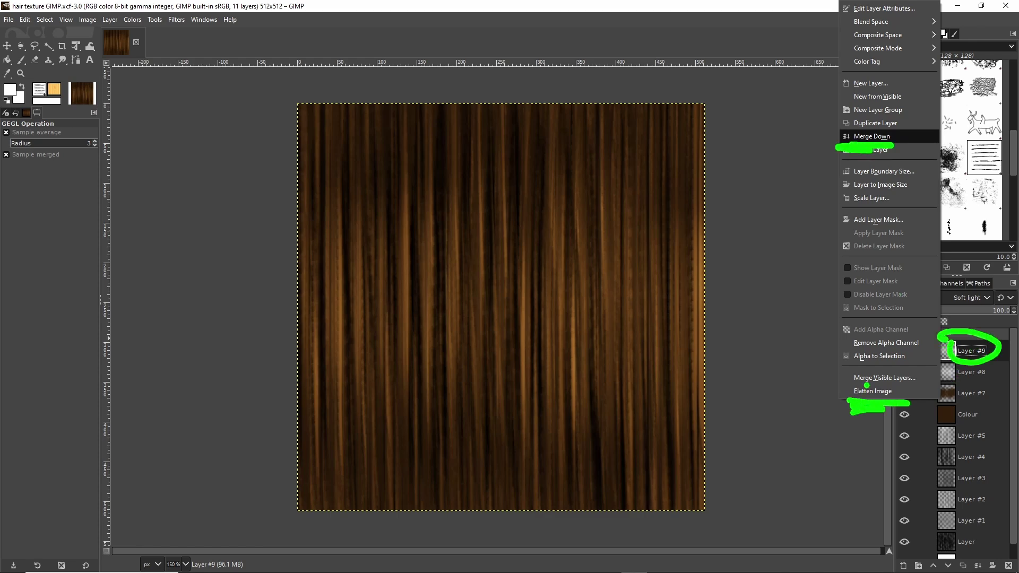
pyautogui.press('Escape')
# Flatten the image so that all hair texture layers become a single layer.
pyautogui.rightClick(922, 352)
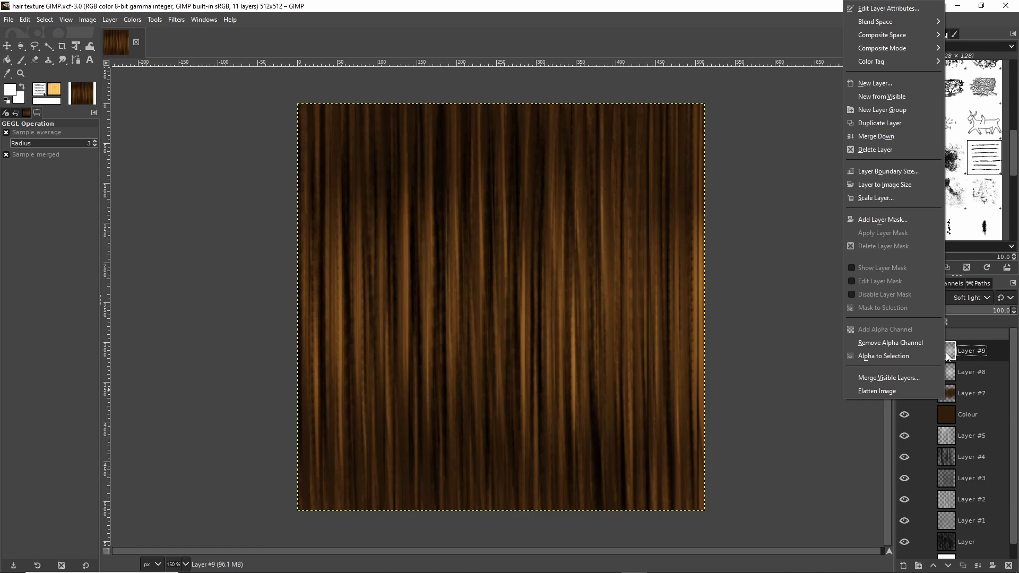
pyautogui.click(876, 393)
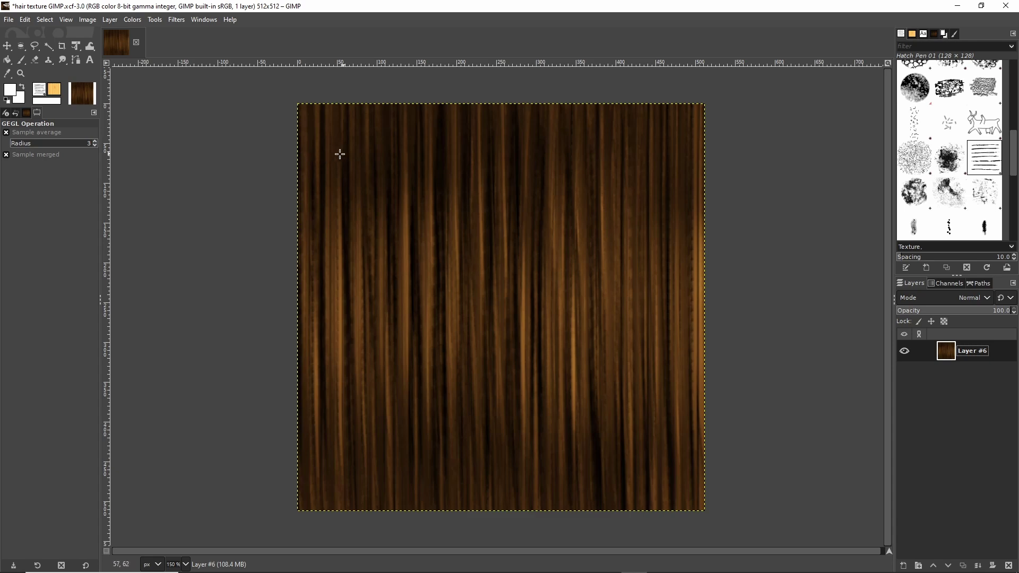
pyautogui.click(177, 20)
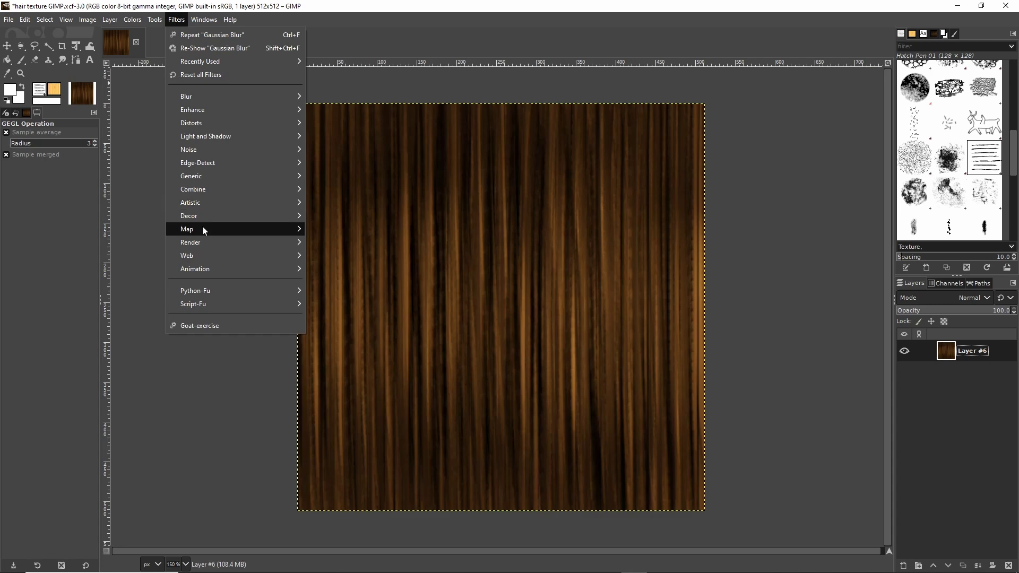
pyautogui.moveTo(202, 227)
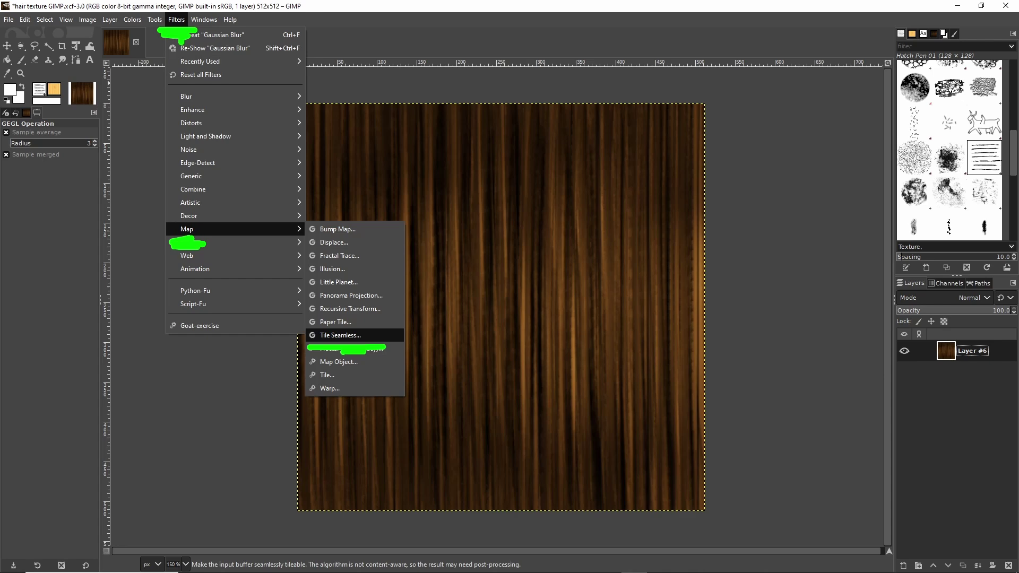
pyautogui.press('Escape')
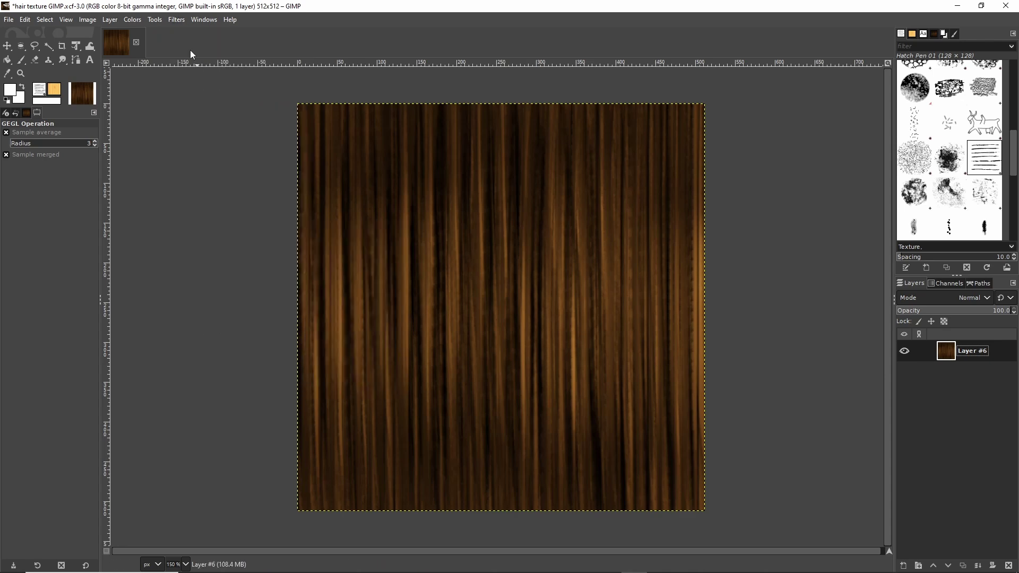
# Preview the Tile Seamless filter on the hair texture layer and examine the edges and the middle band.
pyautogui.click(177, 21)
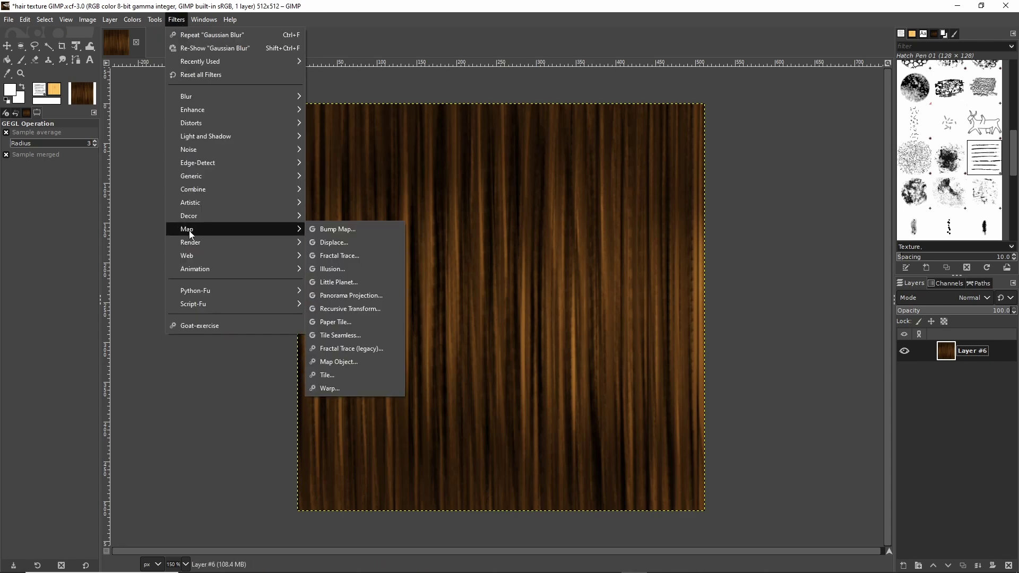
pyautogui.click(325, 337)
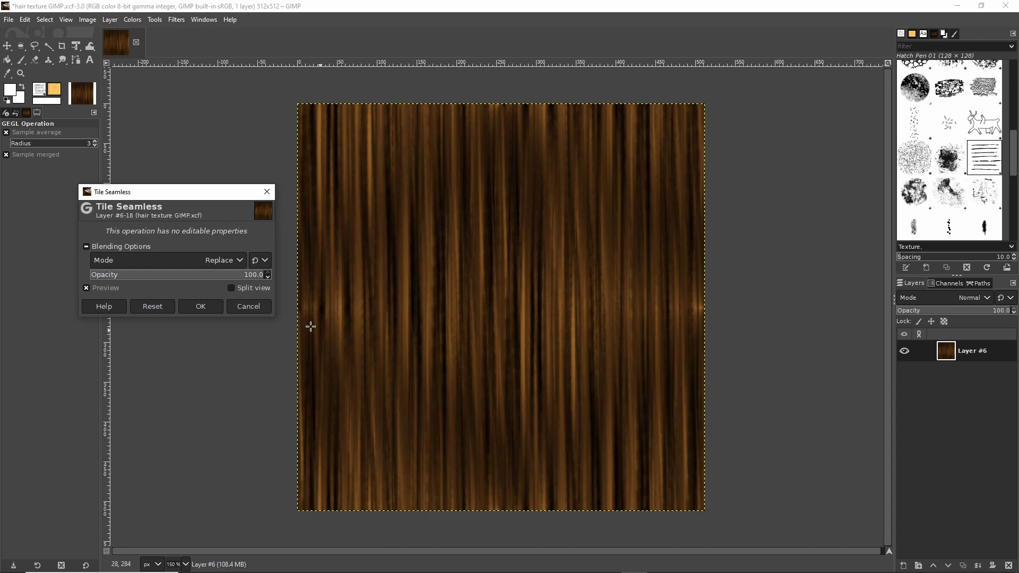
pyautogui.moveTo(185, 191); pyautogui.dragTo(177, 208)
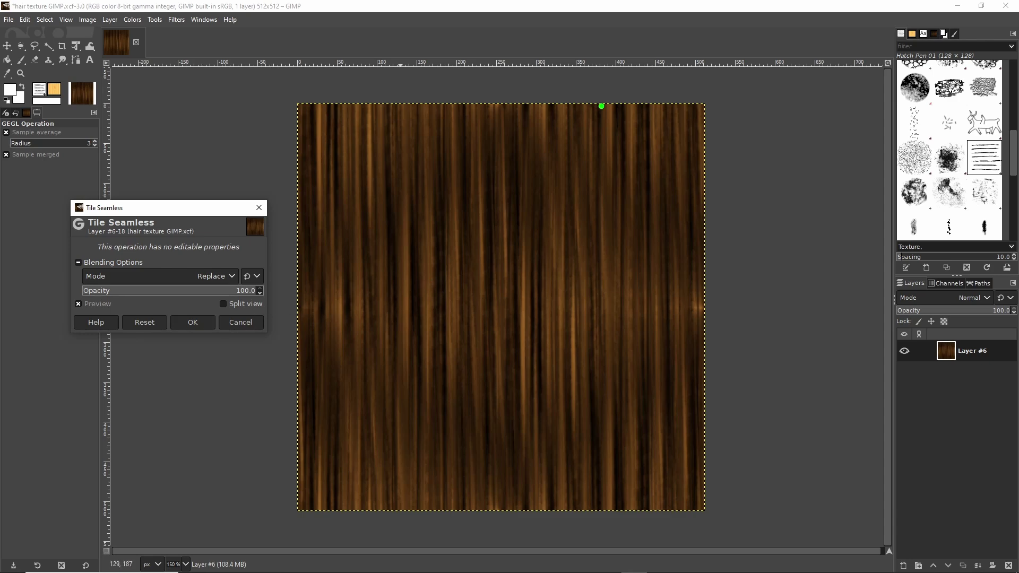
pyautogui.moveTo(536, 109)
pyautogui.mouseDown()
pyautogui.moveTo(674, 108)
pyautogui.moveTo(705, 220)
pyautogui.moveTo(707, 280)
pyautogui.mouseUp()
pyautogui.moveTo(709, 296); pyautogui.dragTo(307, 298)
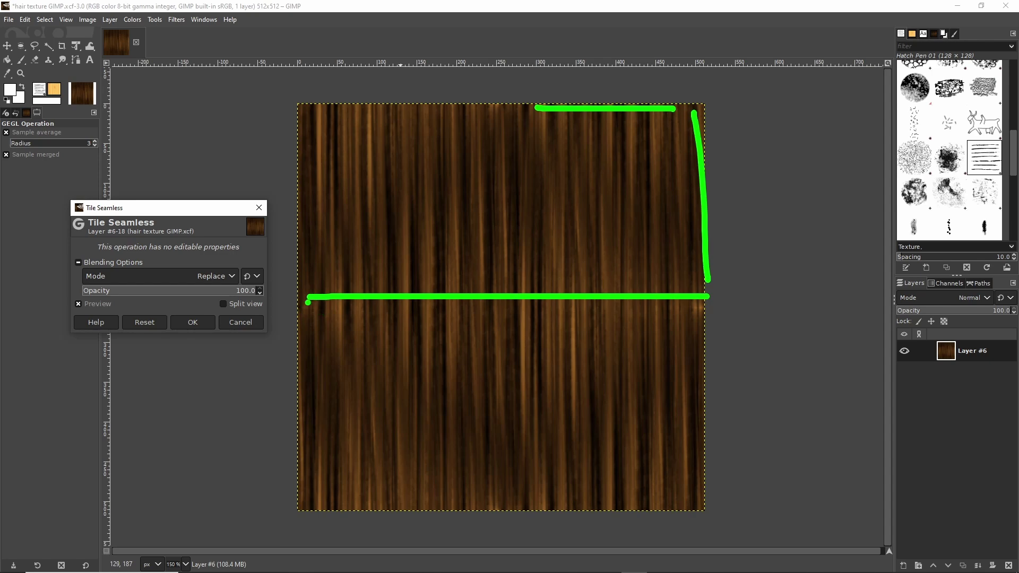
pyautogui.moveTo(280, 96)
pyautogui.mouseDown()
pyautogui.moveTo(306, 135)
pyautogui.moveTo(721, 137)
pyautogui.moveTo(723, 109)
pyautogui.moveTo(316, 82)
pyautogui.mouseUp()
pyautogui.moveTo(287, 273)
pyautogui.mouseDown()
pyautogui.moveTo(313, 351)
pyautogui.moveTo(736, 247)
pyautogui.moveTo(375, 263)
pyautogui.mouseUp()
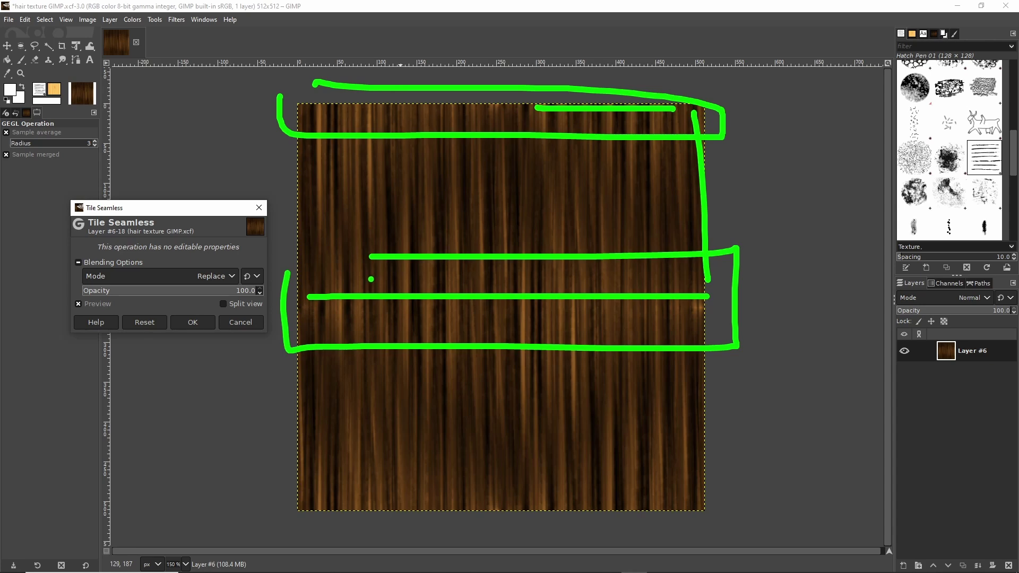
pyautogui.press('e')
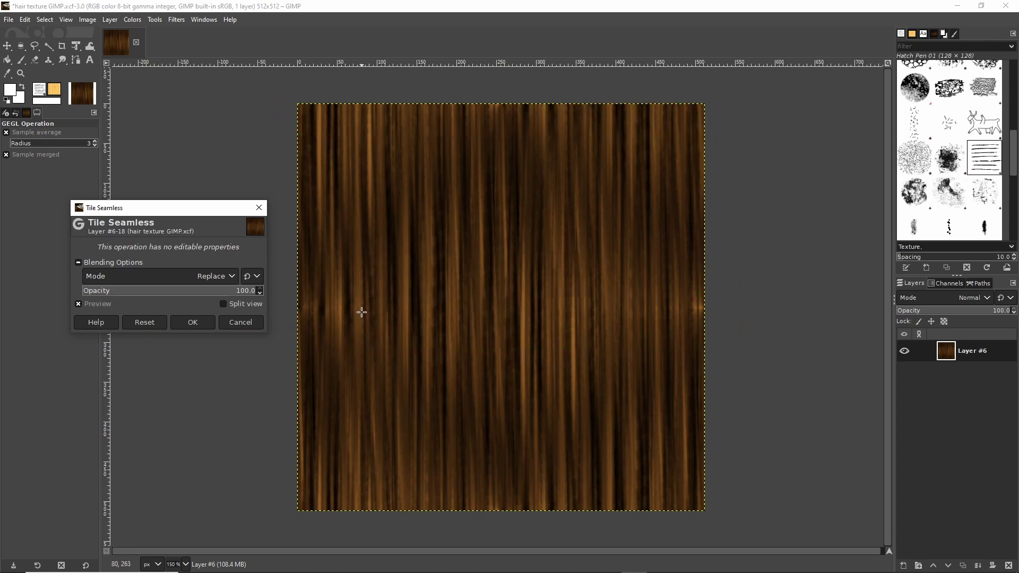
pyautogui.moveTo(288, 287)
pyautogui.mouseDown()
pyautogui.moveTo(437, 350)
pyautogui.moveTo(712, 360)
pyautogui.moveTo(720, 247)
pyautogui.moveTo(277, 255)
pyautogui.mouseUp()
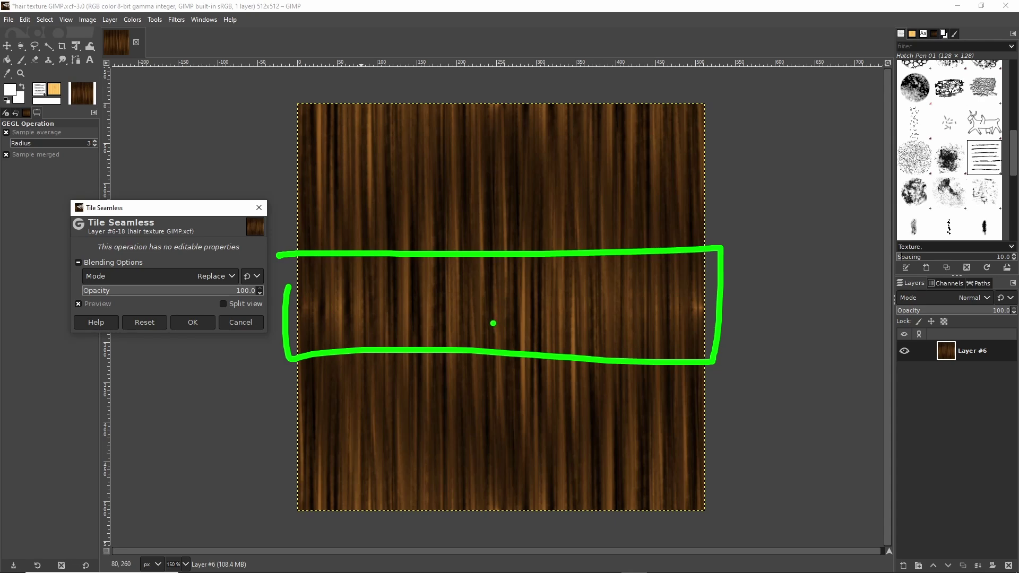
pyautogui.press('e')
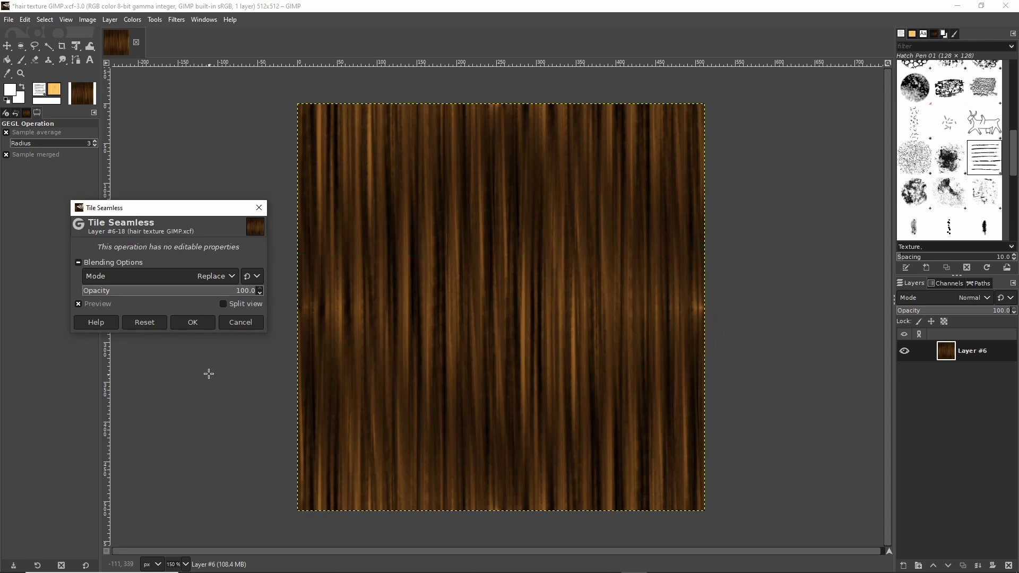
# Compare the Tile Seamless preview with the original texture in split view, and dismiss the filter without applying it.
pyautogui.click(223, 304)
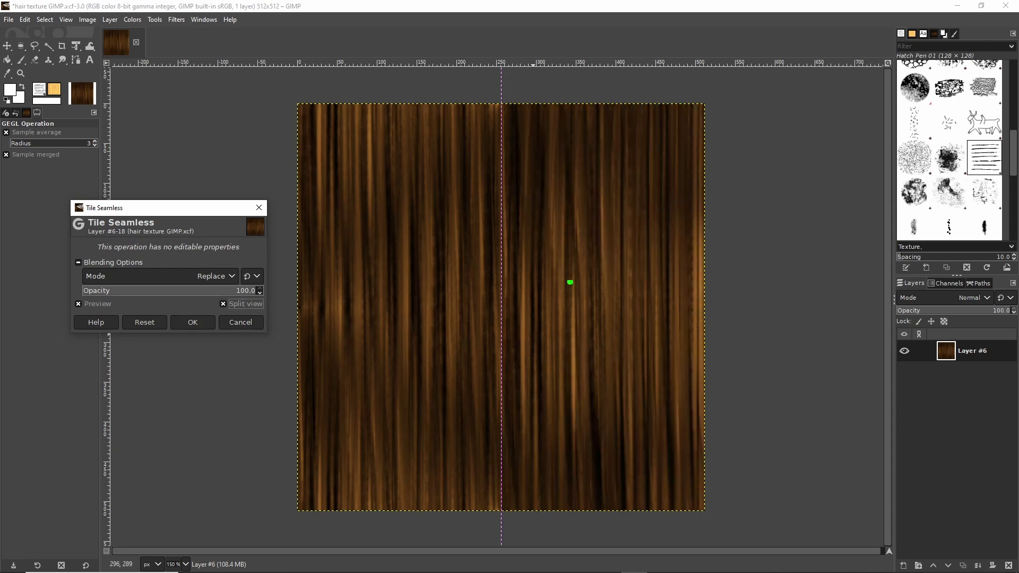
pyautogui.moveTo(510, 99); pyautogui.dragTo(731, 124)
pyautogui.moveTo(727, 162)
pyautogui.mouseDown()
pyautogui.moveTo(509, 528)
pyautogui.moveTo(513, 112)
pyautogui.mouseUp()
pyautogui.moveTo(272, 94)
pyautogui.mouseDown()
pyautogui.moveTo(263, 489)
pyautogui.moveTo(498, 547)
pyautogui.moveTo(261, 111)
pyautogui.mouseUp()
pyautogui.moveTo(308, 273)
pyautogui.mouseDown()
pyautogui.moveTo(419, 284)
pyautogui.moveTo(327, 280)
pyautogui.mouseUp()
pyautogui.moveTo(598, 275)
pyautogui.mouseDown()
pyautogui.moveTo(570, 281)
pyautogui.moveTo(585, 298)
pyautogui.mouseUp()
pyautogui.press('Escape')
pyautogui.click(238, 323)
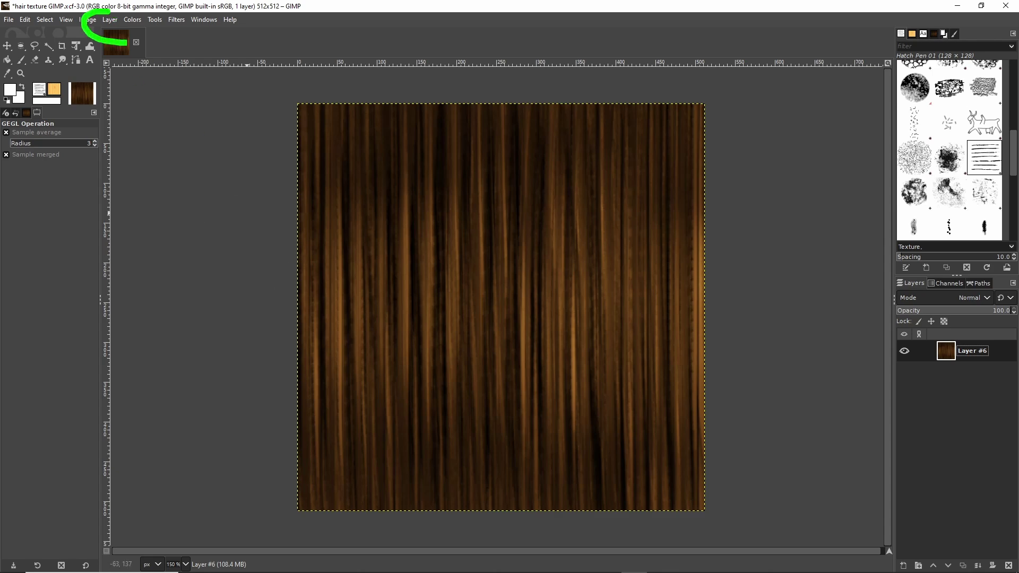
pyautogui.click(109, 20)
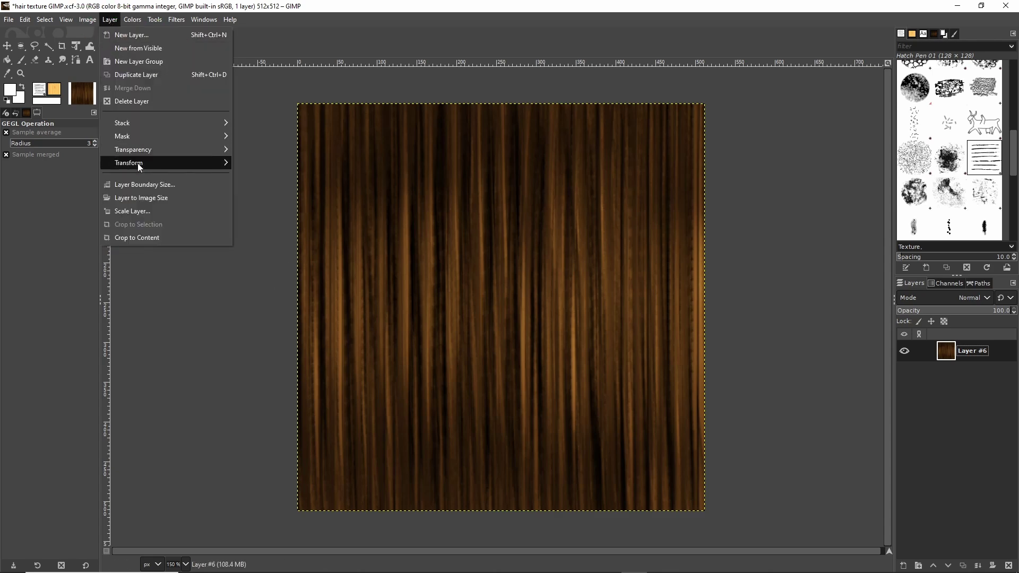
pyautogui.moveTo(138, 165)
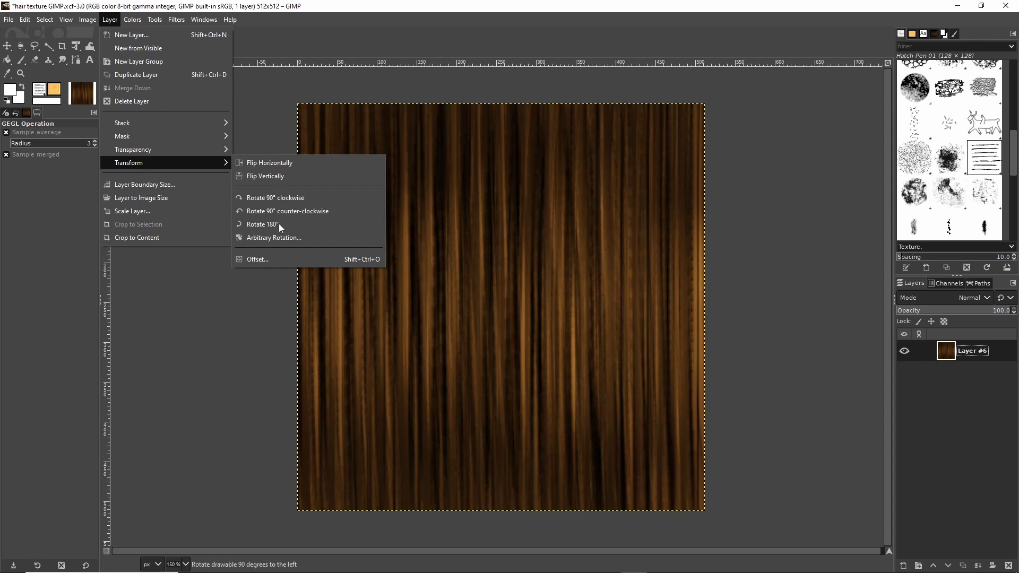
pyautogui.click(267, 260)
pyautogui.moveTo(262, 272); pyautogui.dragTo(279, 271)
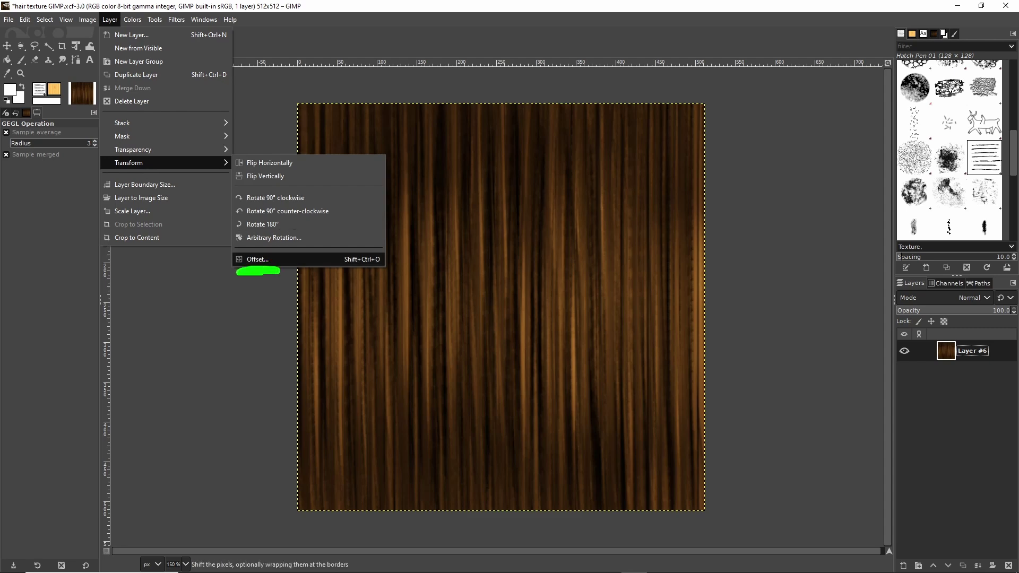
pyautogui.moveTo(106, 171); pyautogui.dragTo(154, 171)
pyautogui.moveTo(91, 34); pyautogui.dragTo(124, 34)
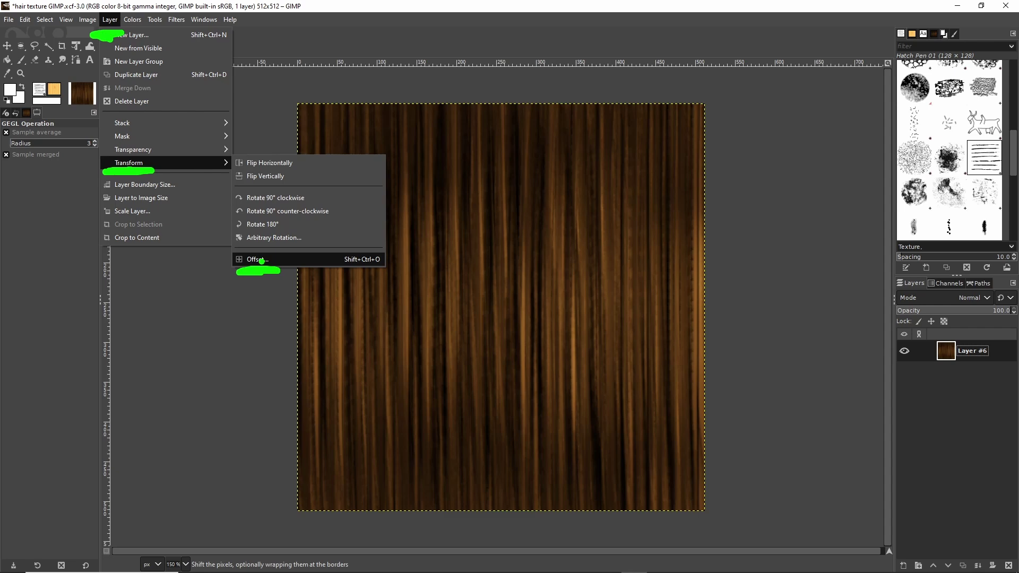
pyautogui.press('Escape')
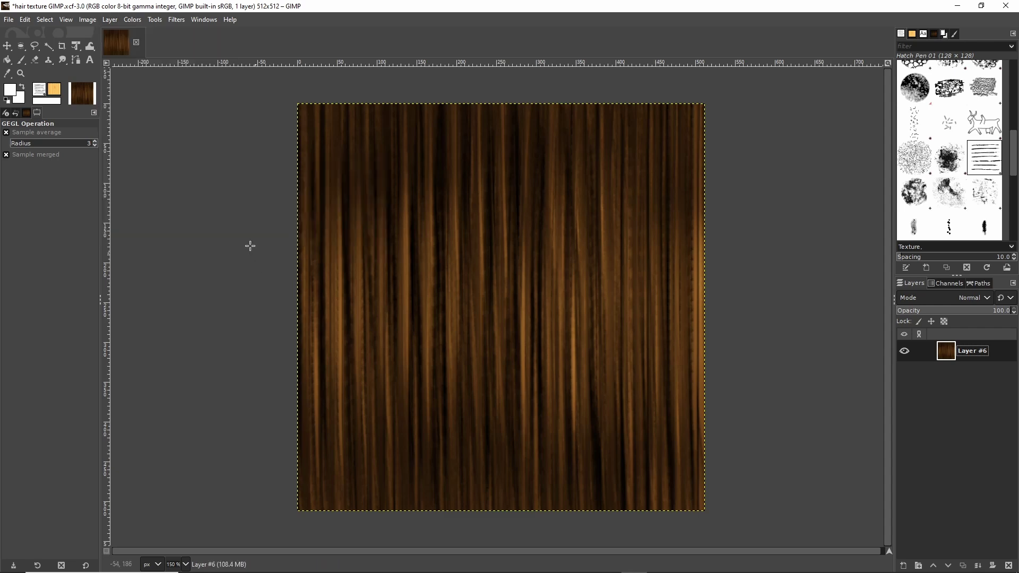
# Preview the untreated layer offset by 256 px in X and Y to examine its seams, and discard the offset.
pyautogui.click(110, 19)
pyautogui.moveTo(138, 163)
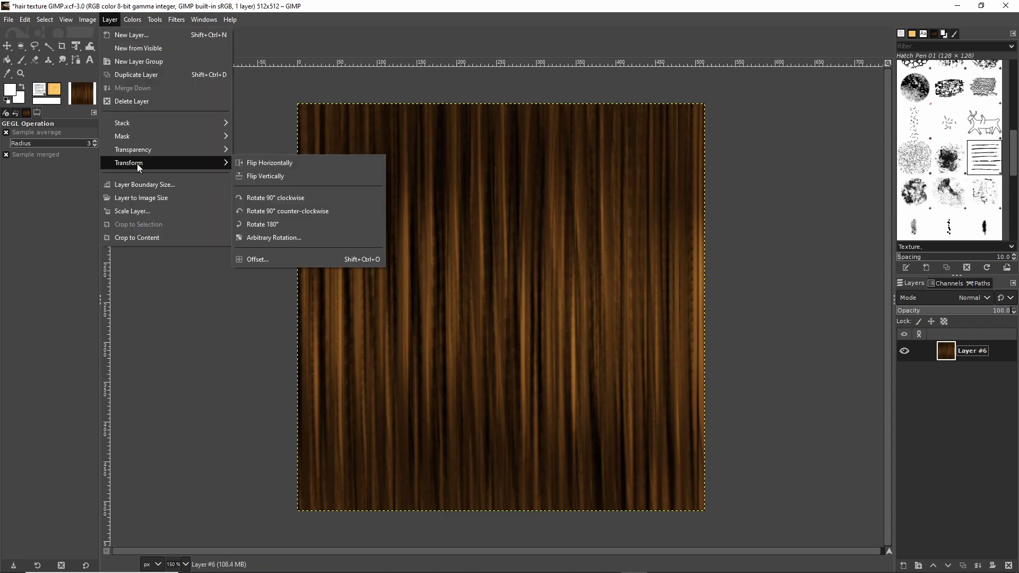
pyautogui.click(262, 262)
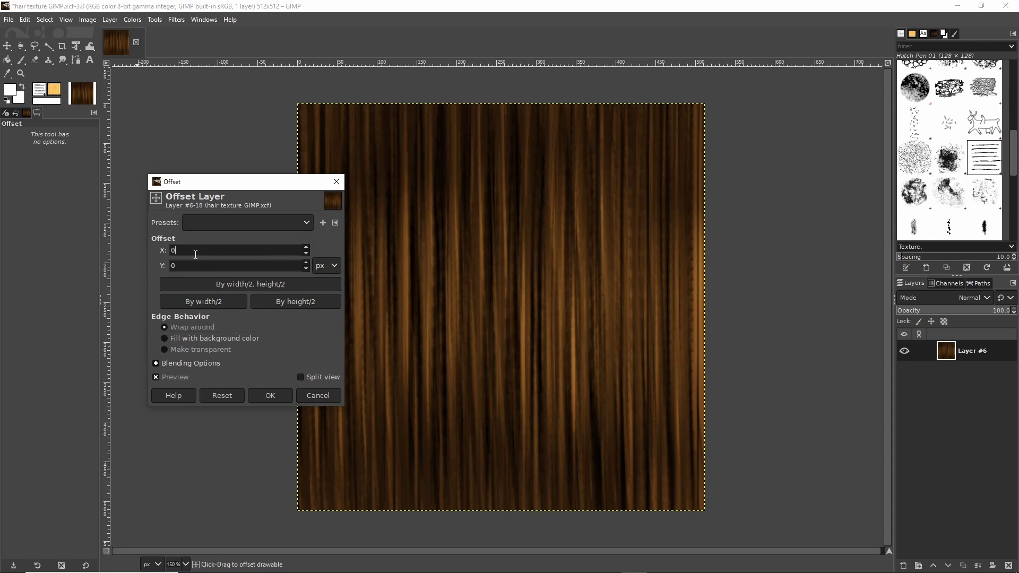
pyautogui.doubleClick(177, 249)
pyautogui.write('256')
pyautogui.click(184, 266)
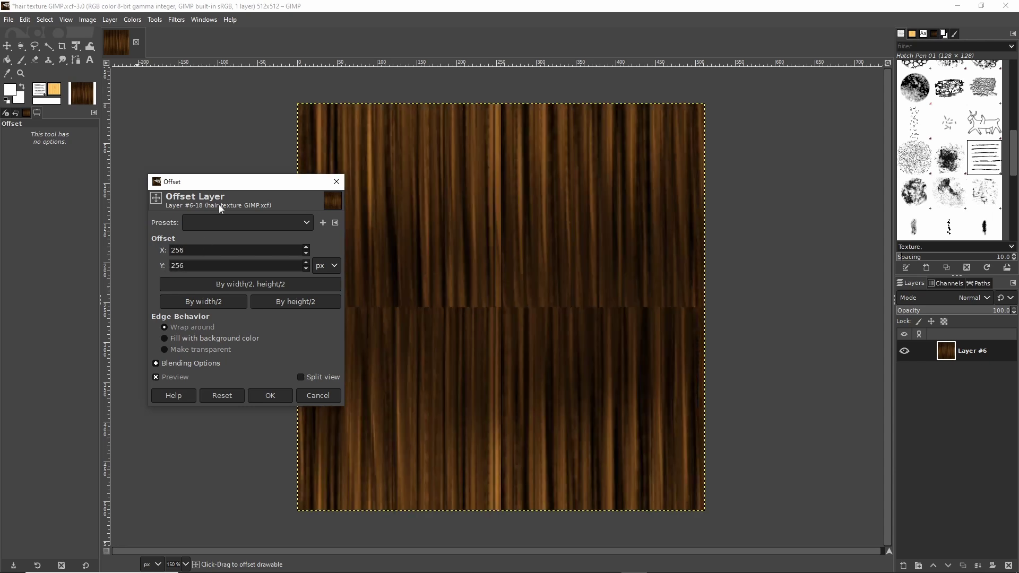
pyautogui.moveTo(234, 181); pyautogui.dragTo(147, 183)
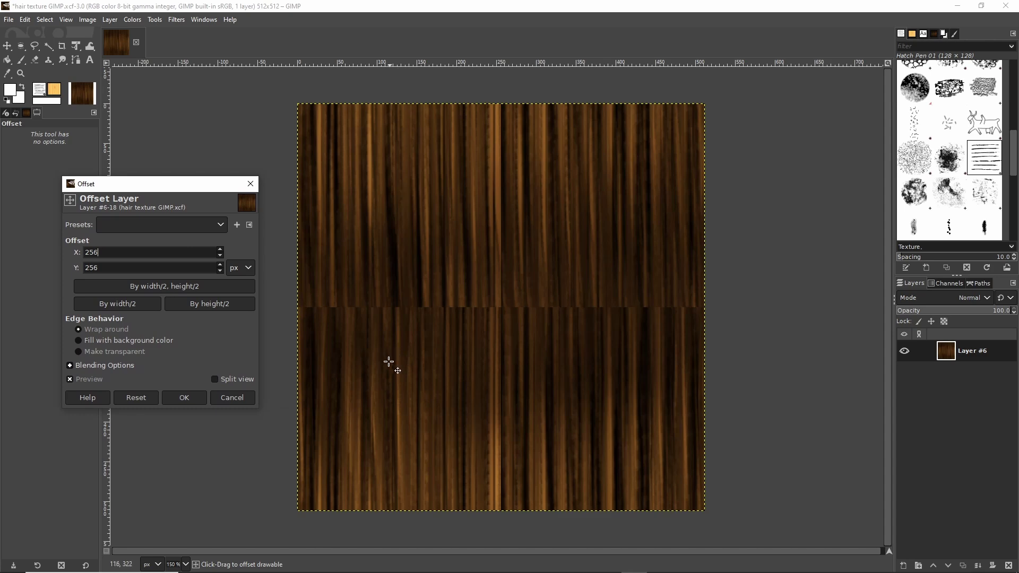
pyautogui.moveTo(290, 291)
pyautogui.mouseDown()
pyautogui.moveTo(471, 346)
pyautogui.moveTo(694, 350)
pyautogui.moveTo(709, 292)
pyautogui.moveTo(283, 285)
pyautogui.mouseUp()
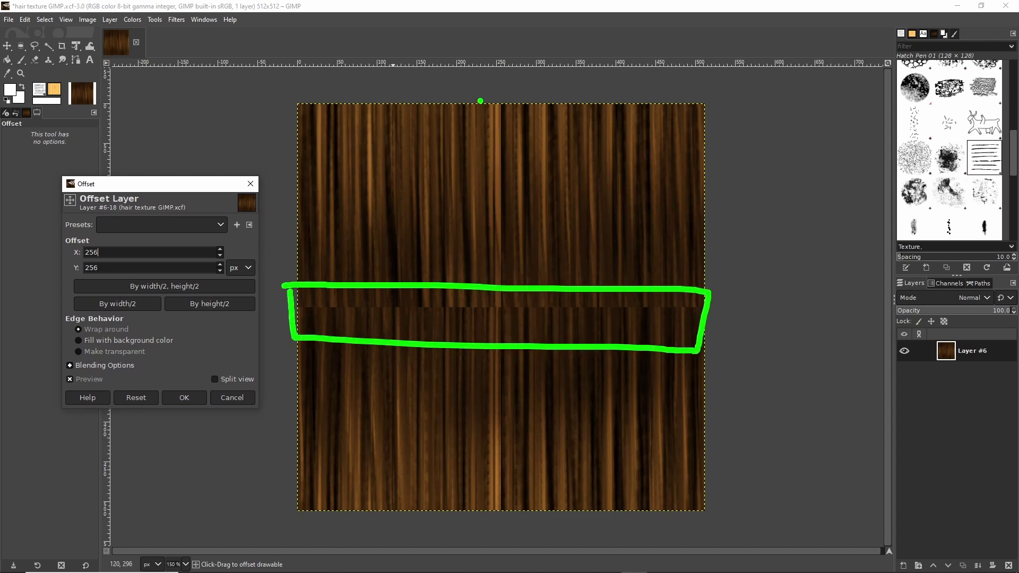
pyautogui.moveTo(480, 98)
pyautogui.mouseDown()
pyautogui.moveTo(467, 489)
pyautogui.moveTo(501, 523)
pyautogui.moveTo(537, 147)
pyautogui.moveTo(453, 86)
pyautogui.mouseUp()
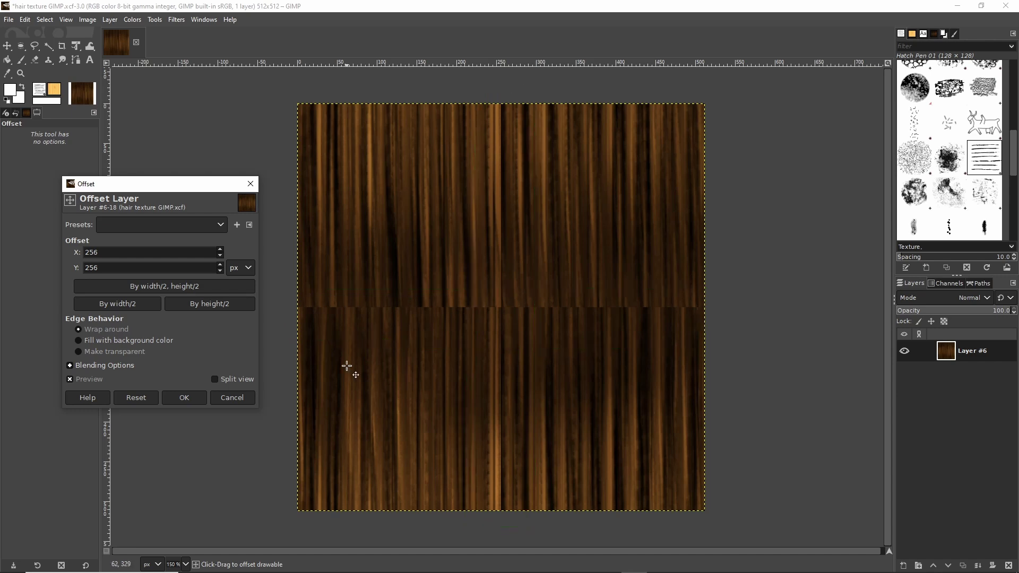
pyautogui.click(232, 398)
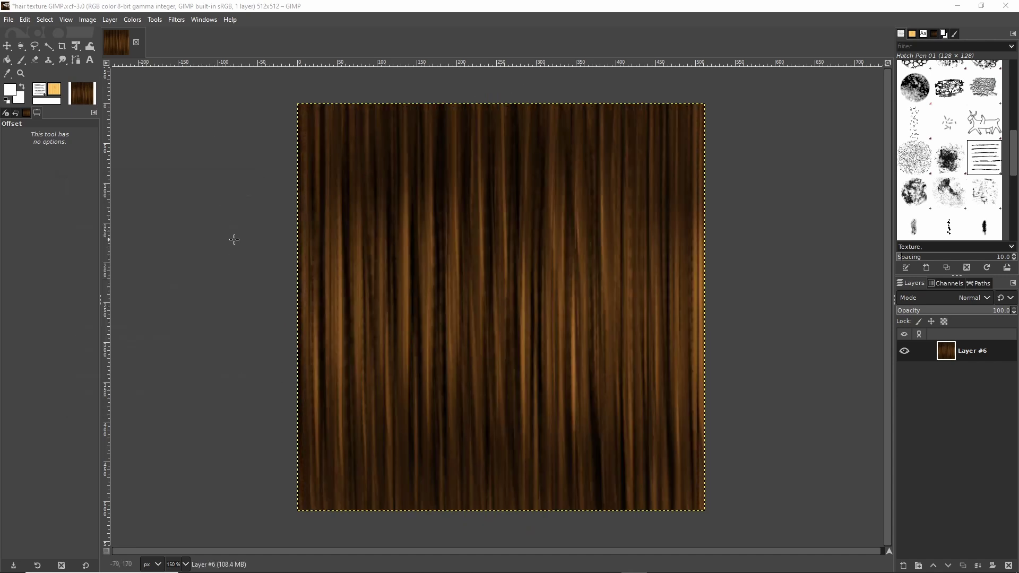
# Apply the Tile Seamless filter to the hair texture layer with Replace blending at 100% opacity.
pyautogui.click(176, 19)
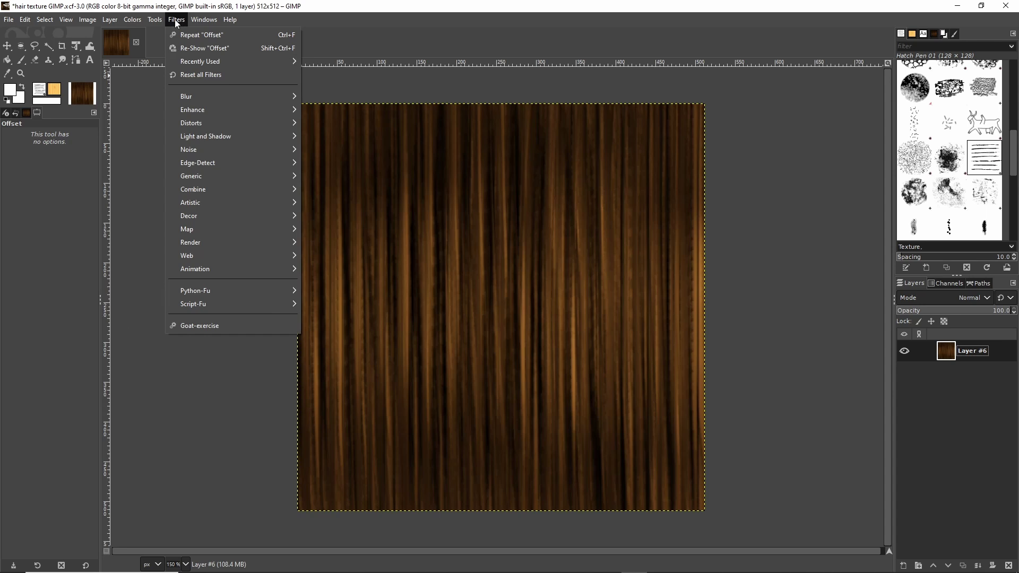
pyautogui.moveTo(202, 231)
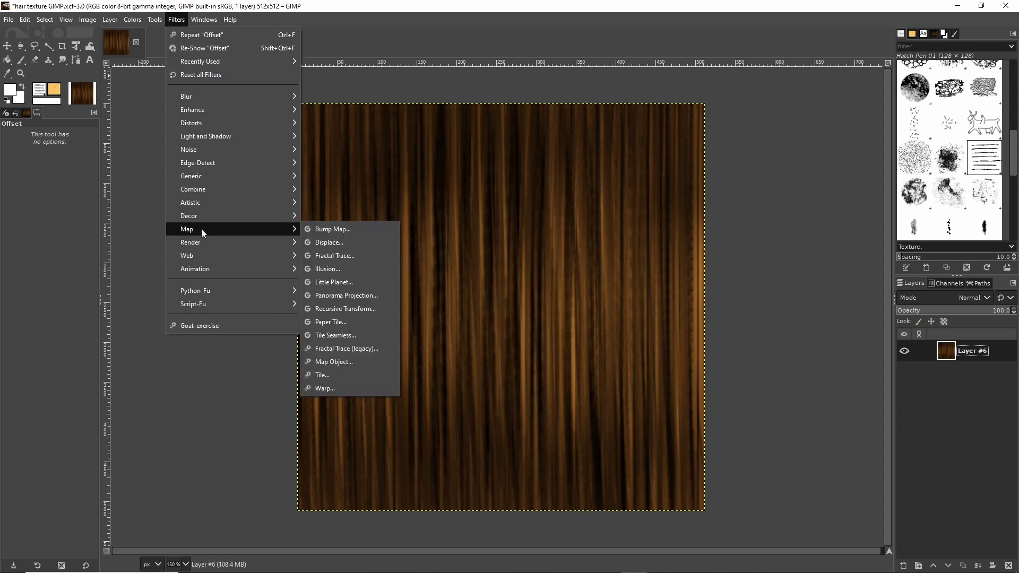
pyautogui.click(328, 336)
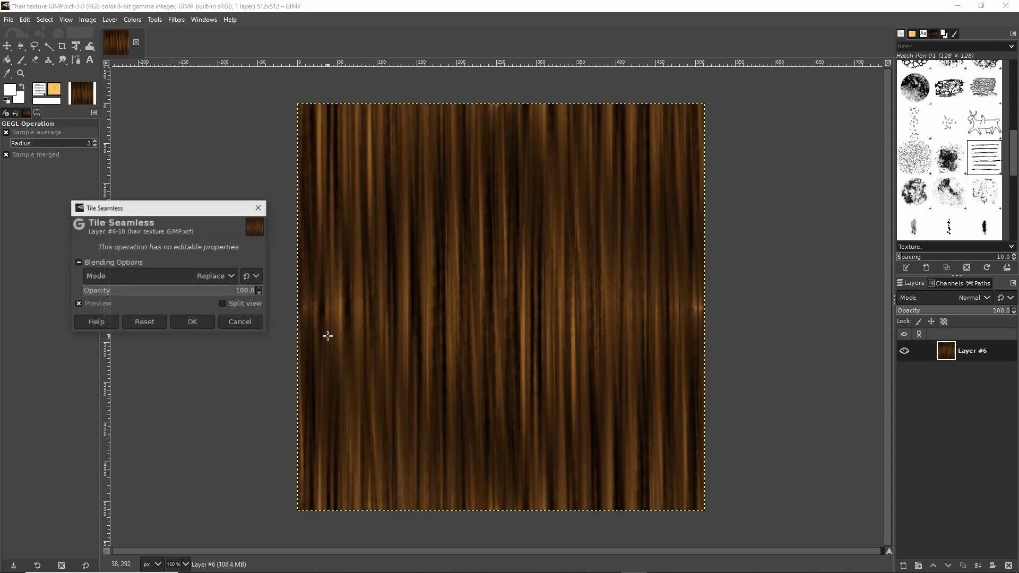
pyautogui.click(194, 322)
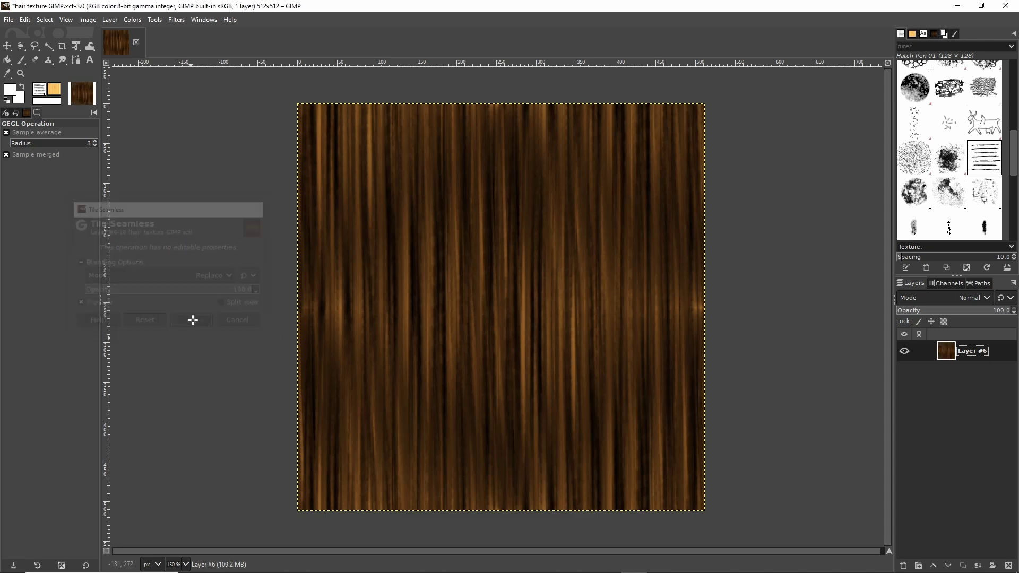
# Check the seamless texture's edges by previewing a 256 px offset in X and Y, and discard the offset.
pyautogui.click(110, 19)
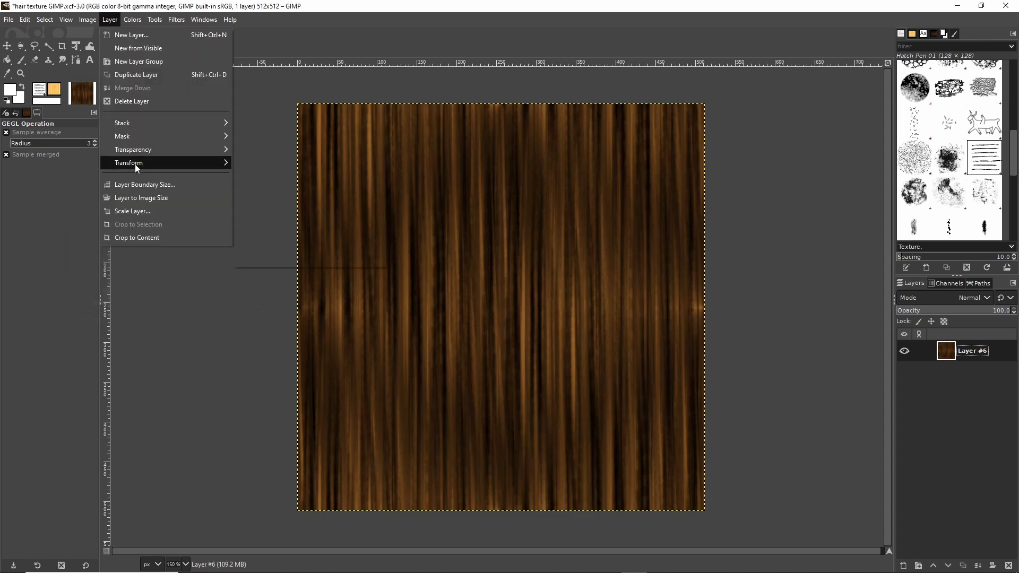
pyautogui.moveTo(135, 163)
pyautogui.click(248, 260)
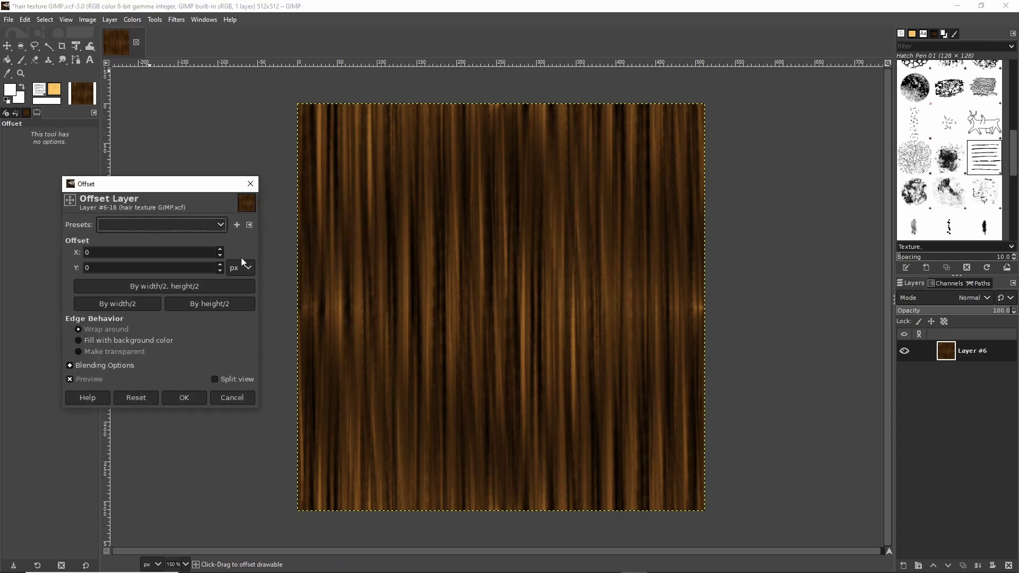
pyautogui.click(124, 253)
pyautogui.click(102, 267)
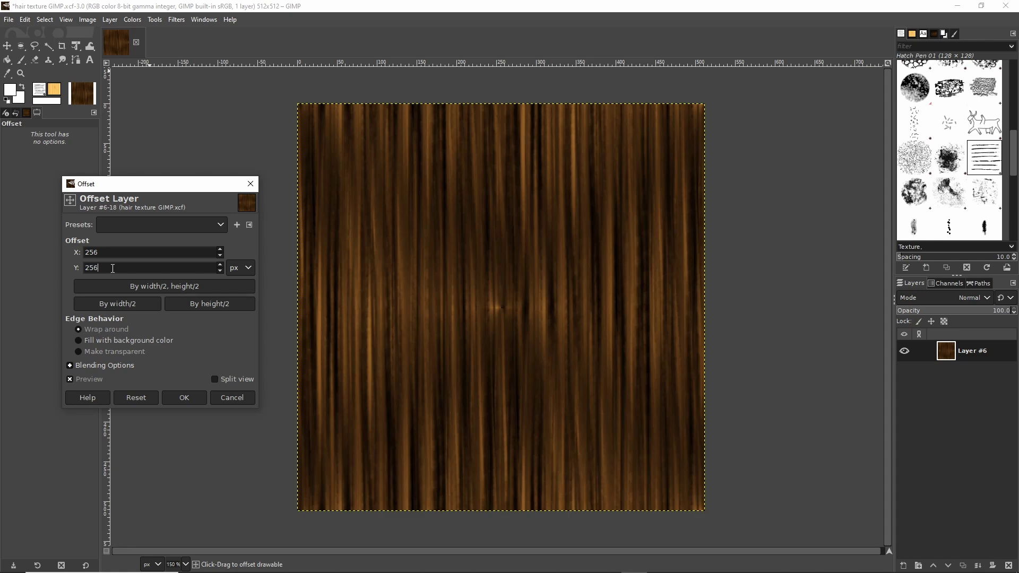
pyautogui.hotkey('shift', 'Tab')
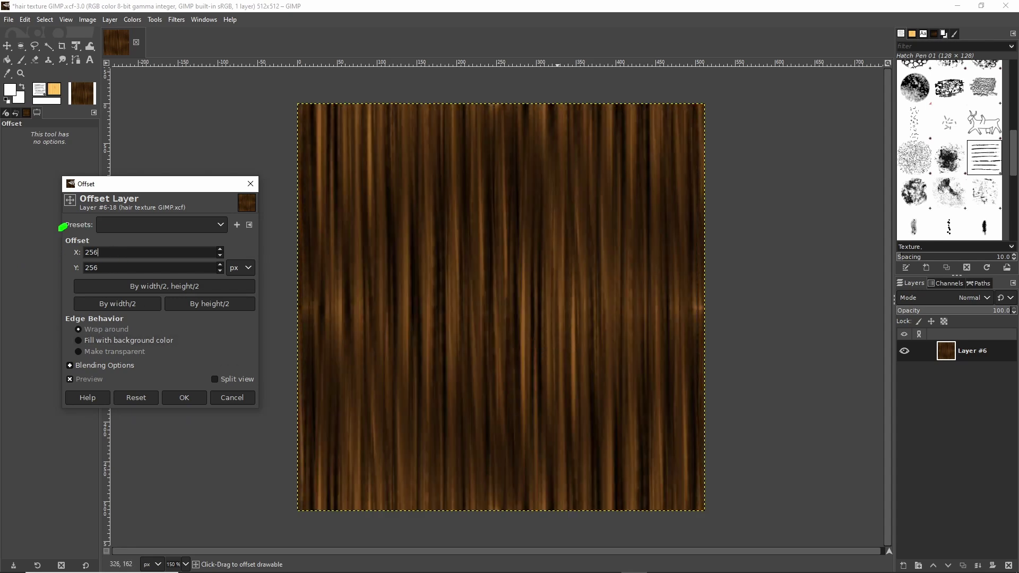
pyautogui.moveTo(62, 227); pyautogui.dragTo(32, 228)
pyautogui.moveTo(222, 318); pyautogui.dragTo(392, 318)
pyautogui.moveTo(361, 284)
pyautogui.mouseDown()
pyautogui.moveTo(455, 329)
pyautogui.moveTo(376, 399)
pyautogui.mouseUp()
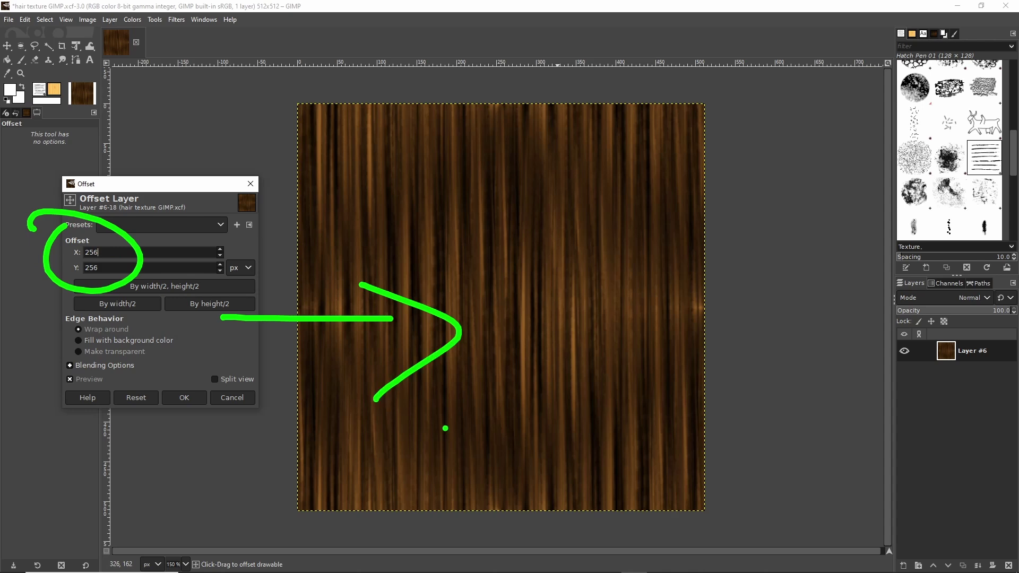
pyautogui.press('Escape')
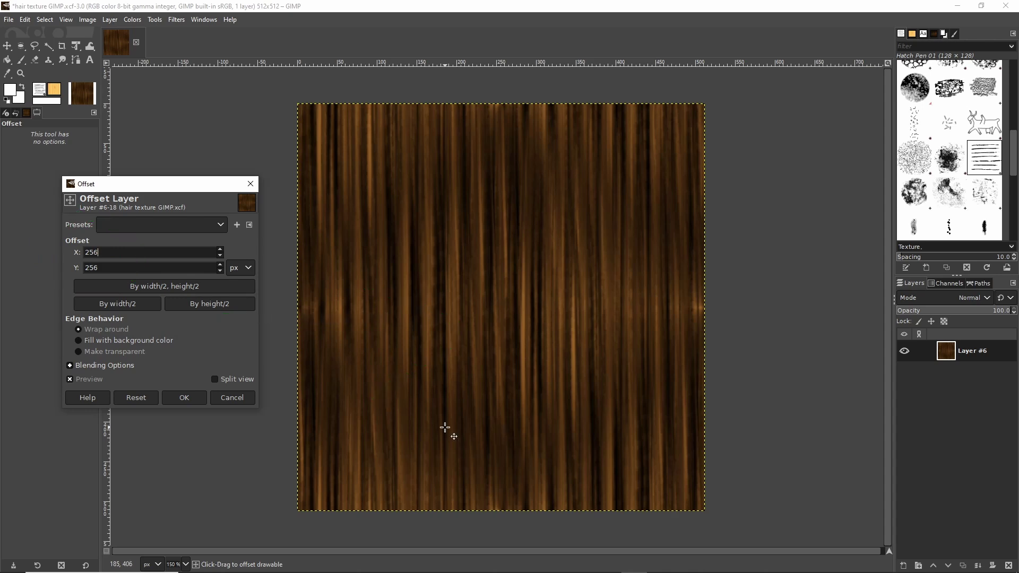
pyautogui.click(232, 398)
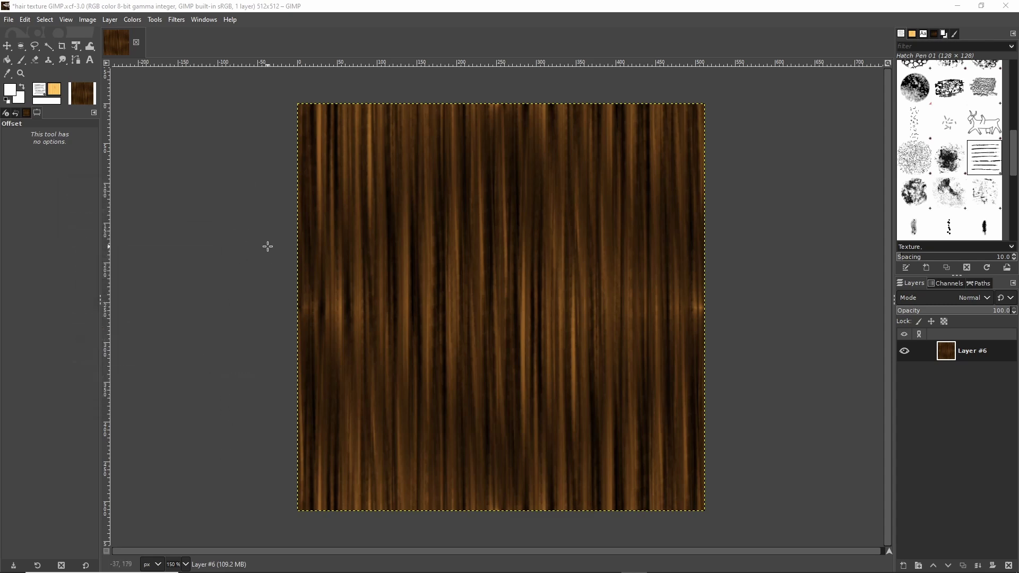
# Save the seamless texture under the new name "hair texture GIMP - tiled.xcf" in the avatar folder.
pyautogui.click(9, 19)
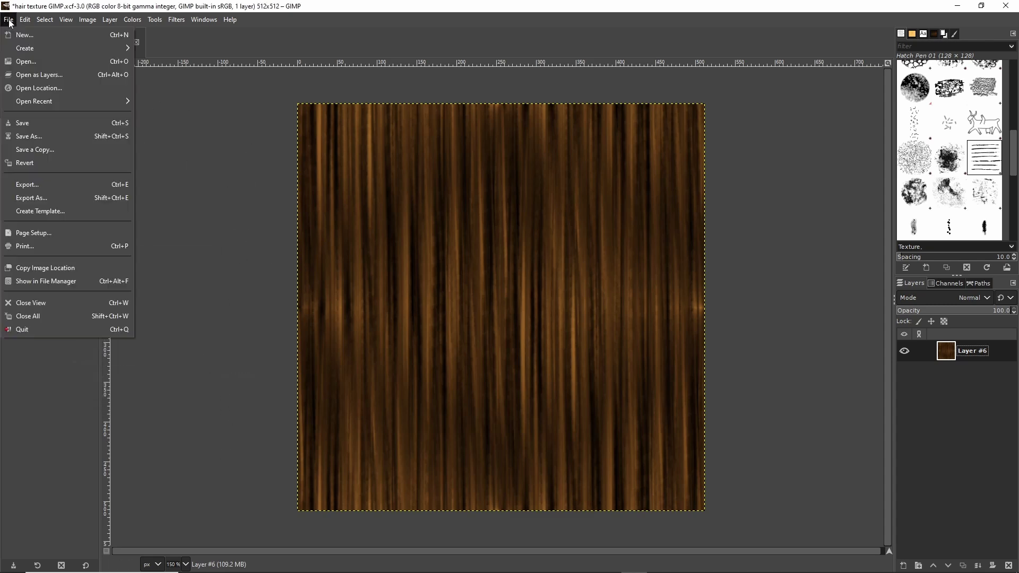
pyautogui.click(35, 139)
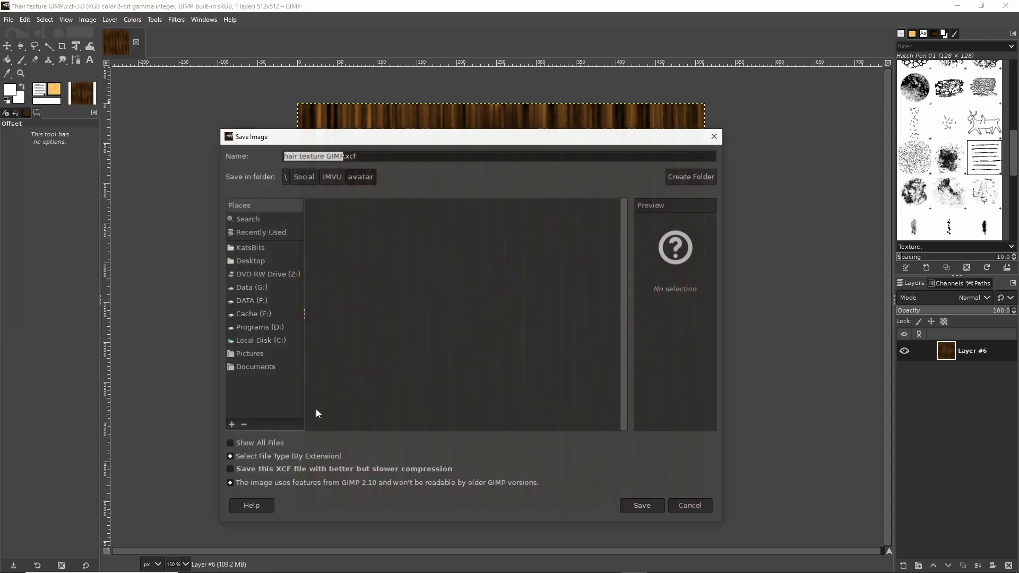
pyautogui.click(343, 156)
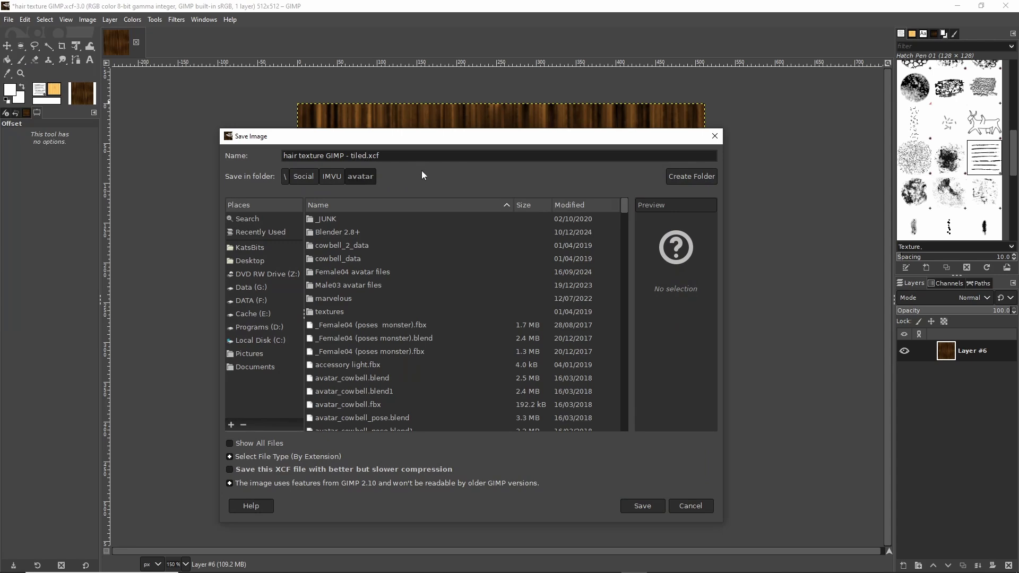
pyautogui.click(642, 506)
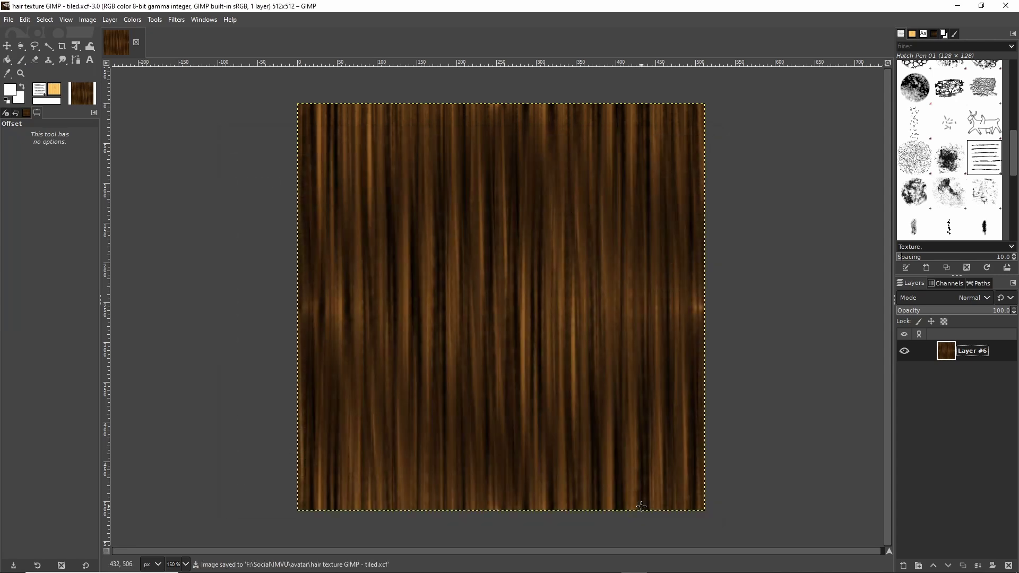
# Reopen the layered original "hair texture GIMP.xcf" from the recently used files.
pyautogui.click(9, 20)
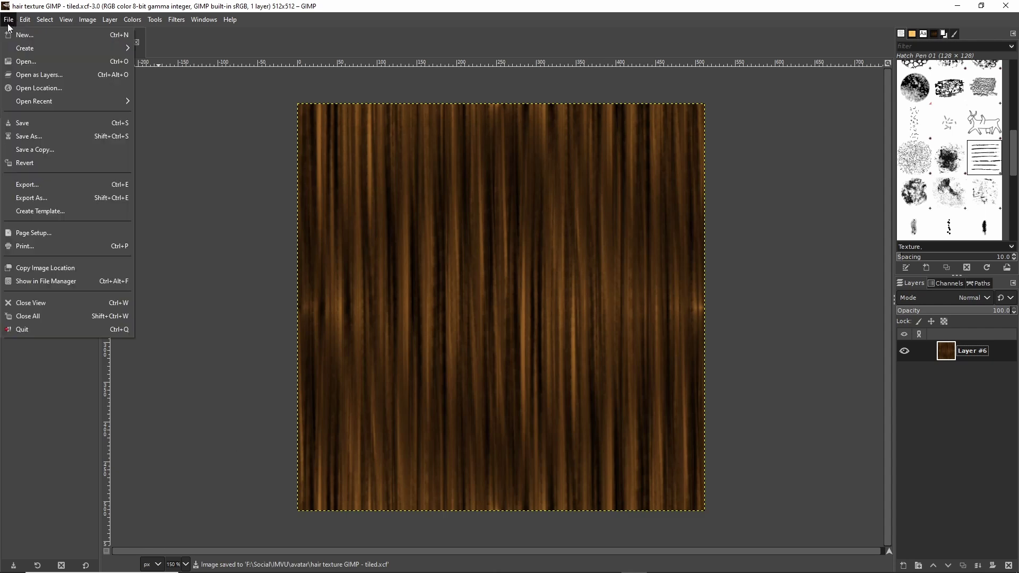
pyautogui.moveTo(37, 104)
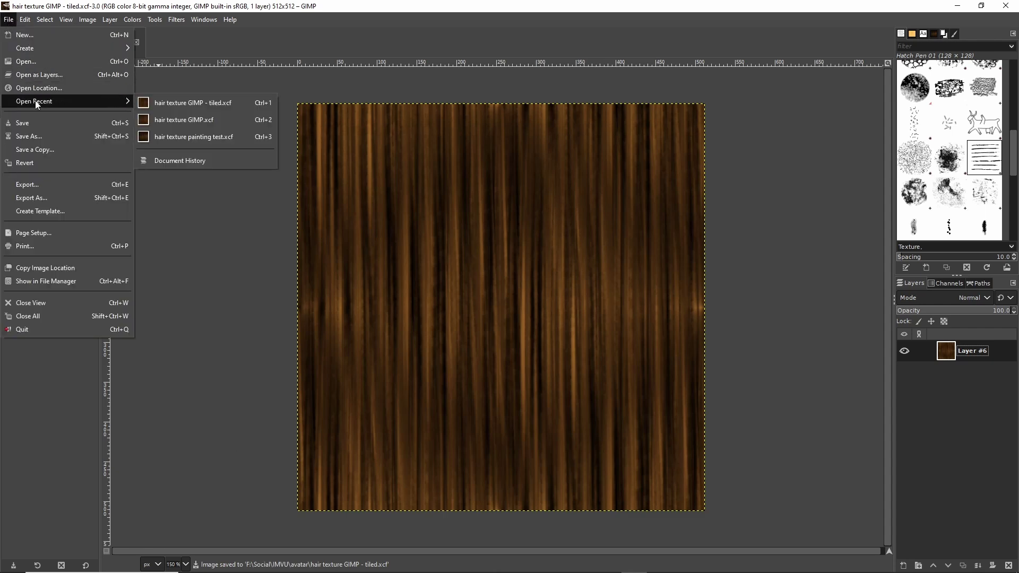
pyautogui.click(166, 120)
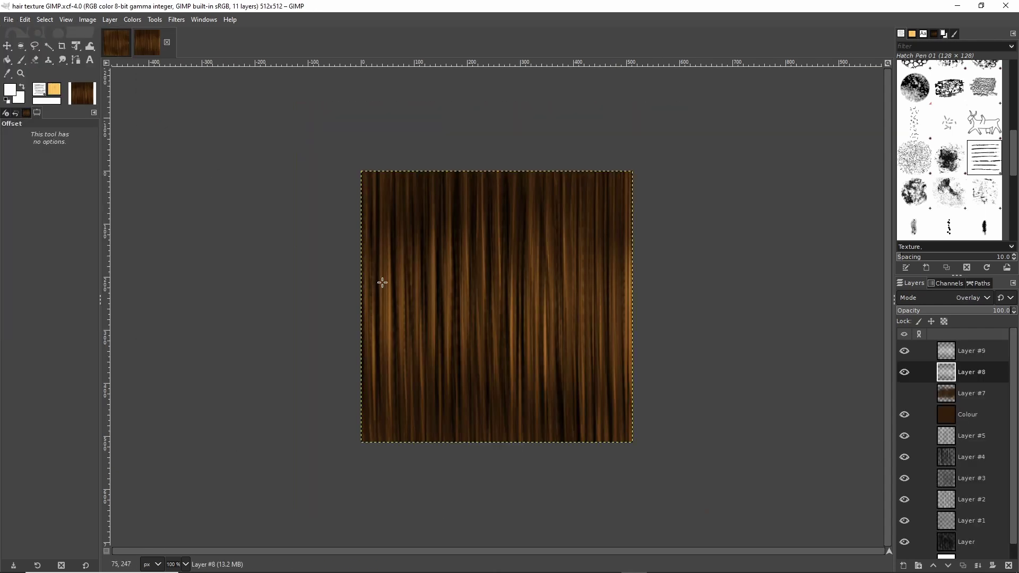
pyautogui.scroll(2, 476, 335)
pyautogui.scroll(-1, 478, 329)
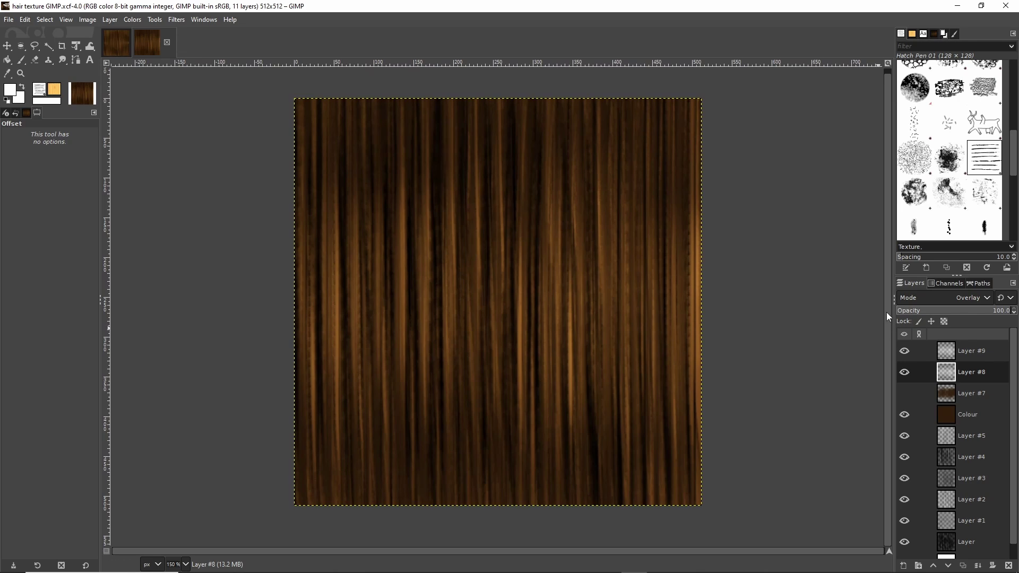
# Hide the highlight layers Layer #9 and Layer #8, and flatten the image into a single layer.
pyautogui.click(904, 352)
pyautogui.click(905, 373)
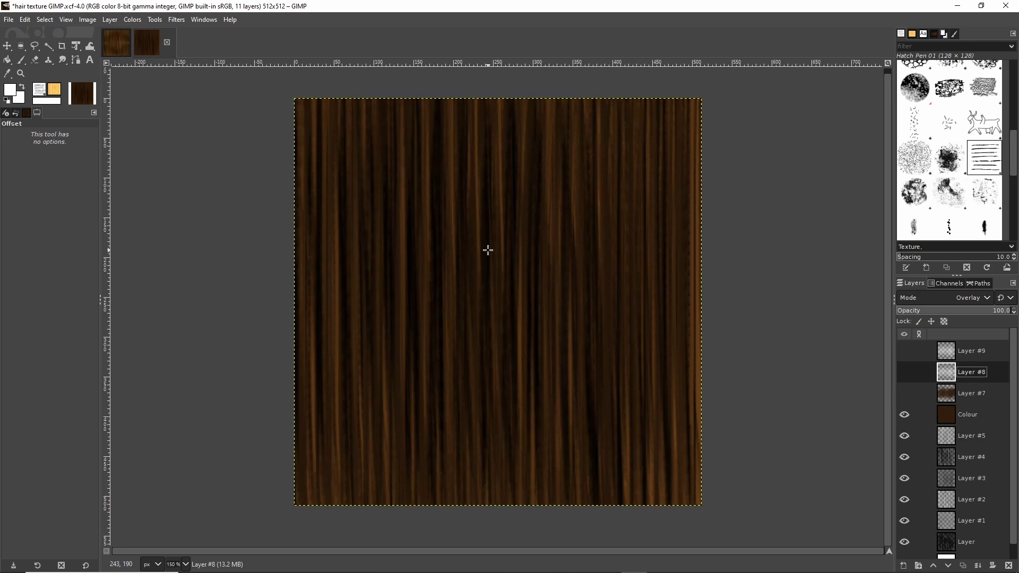
pyautogui.rightClick(950, 417)
pyautogui.click(893, 404)
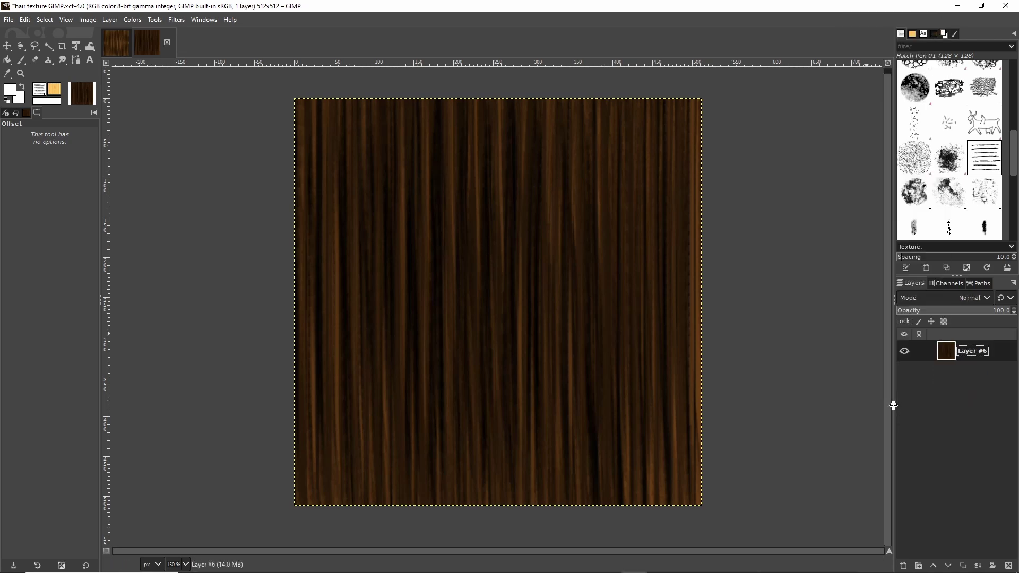
# Apply the Tile Seamless filter to the flattened texture without highlights, using Replace blending at 100% opacity.
pyautogui.click(177, 20)
pyautogui.moveTo(202, 224)
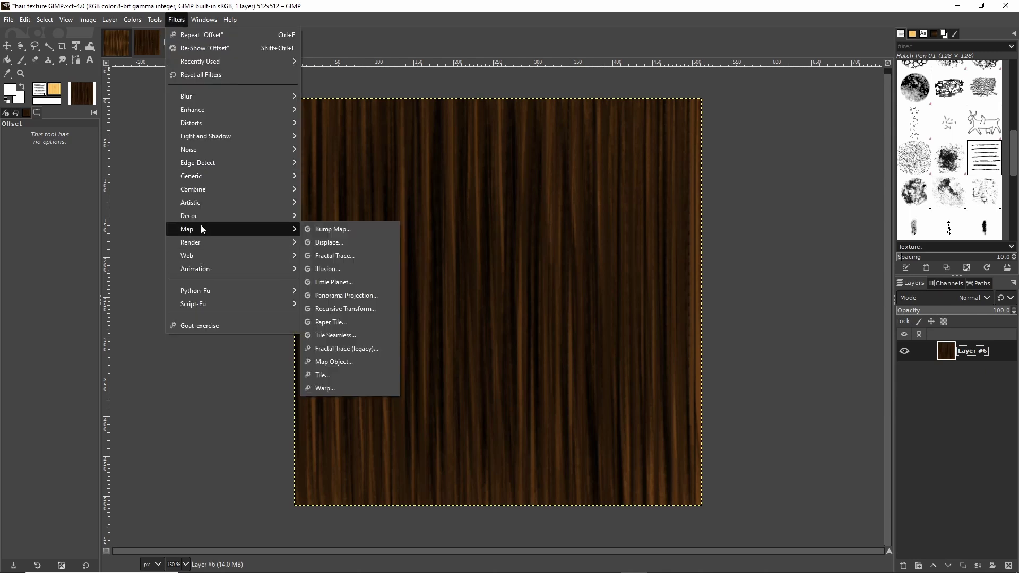
pyautogui.click(321, 334)
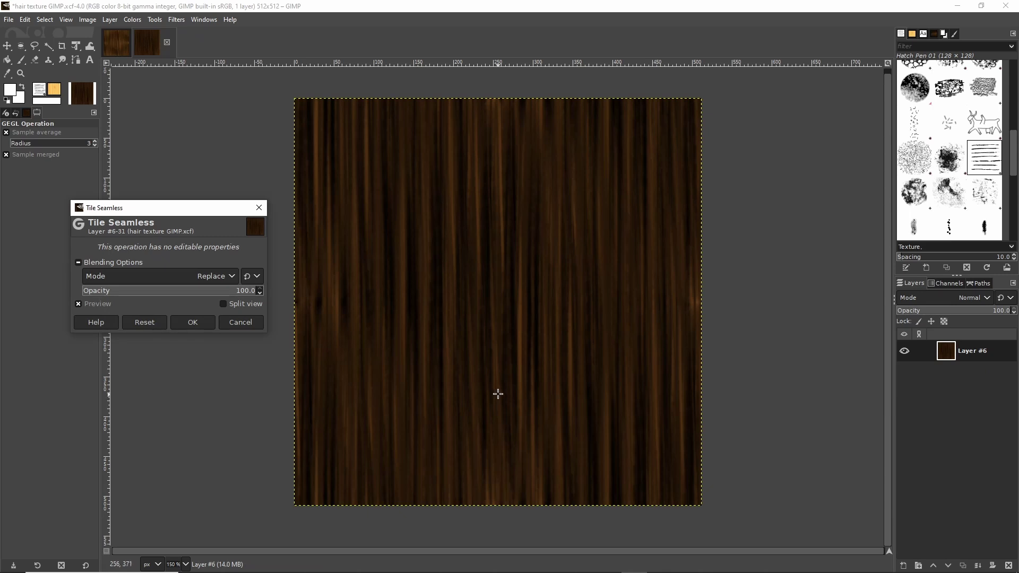
pyautogui.click(192, 323)
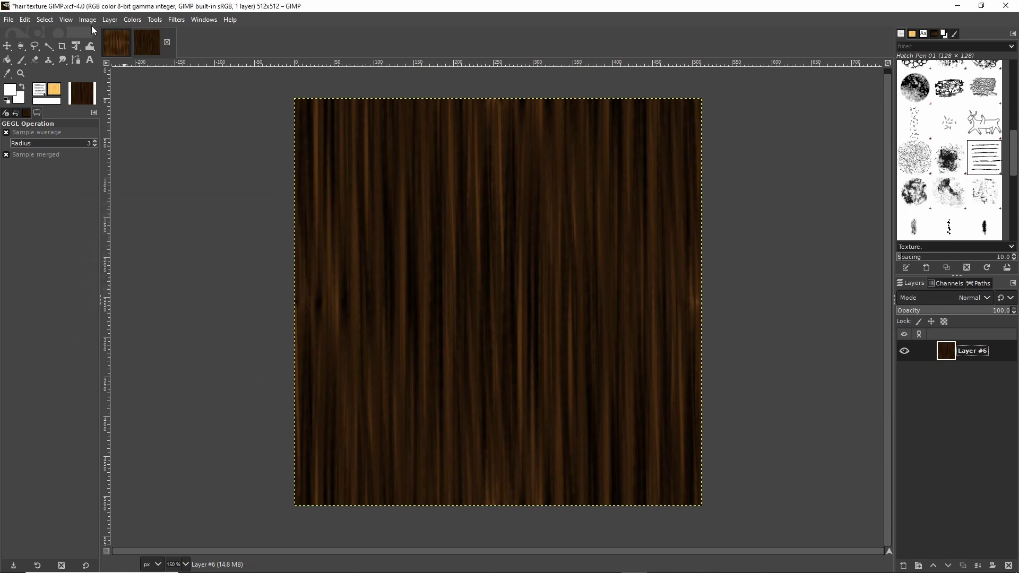
# Preview a 256 px wrap-around offset in X and Y to examine the seams, and discard the offset.
pyautogui.click(109, 20)
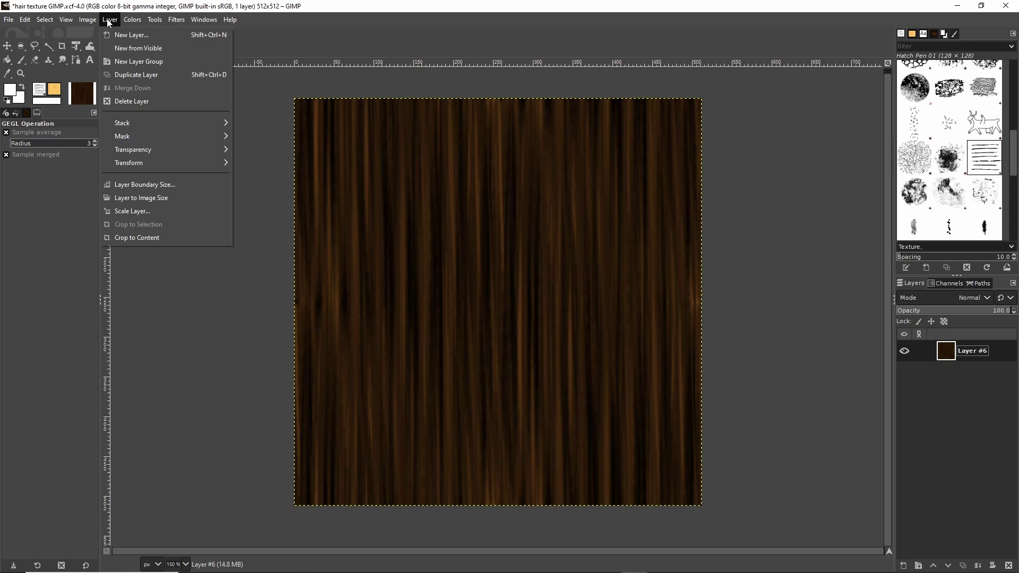
pyautogui.moveTo(159, 163)
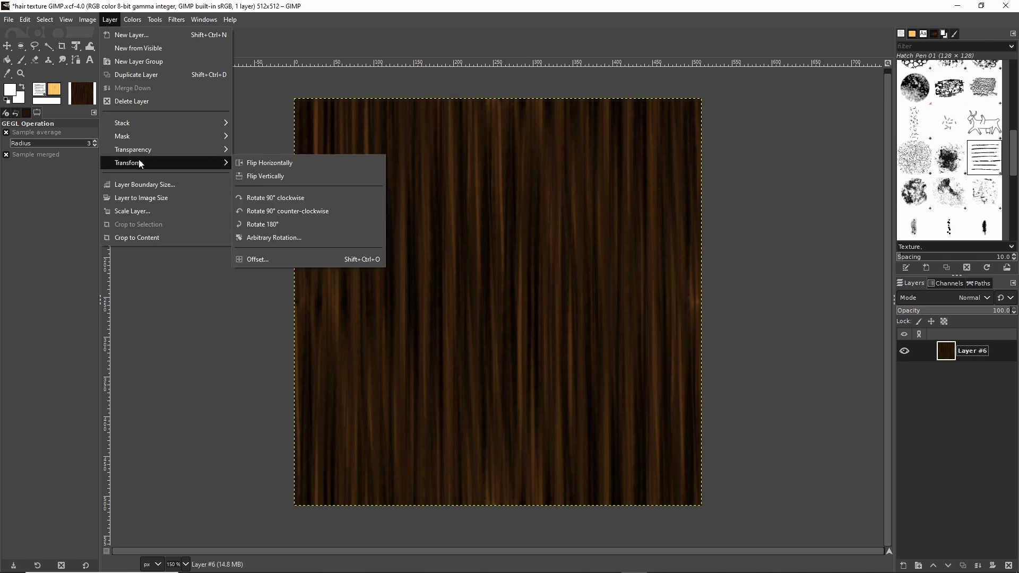
pyautogui.click(273, 259)
pyautogui.doubleClick(101, 252)
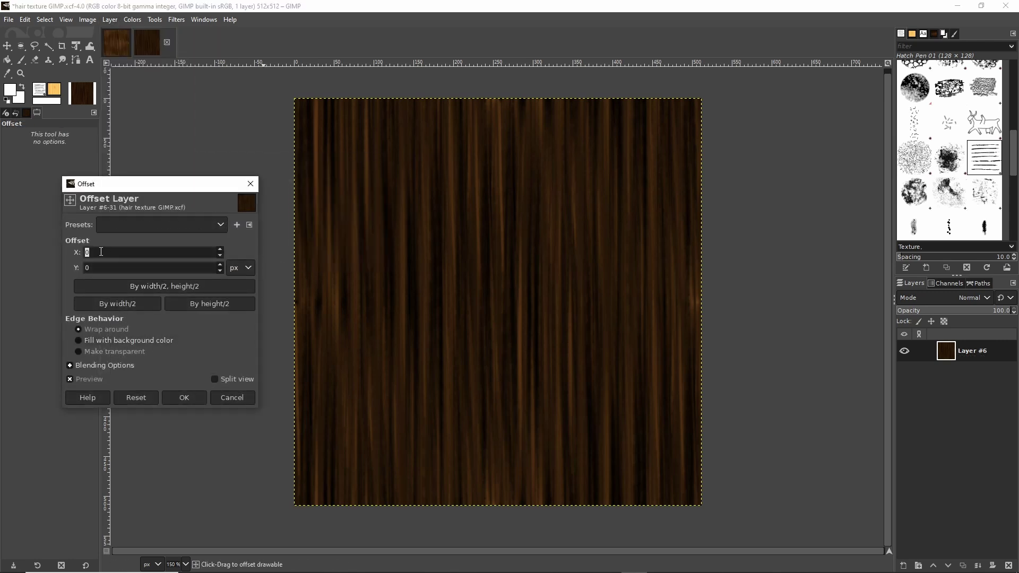
pyautogui.write('256')
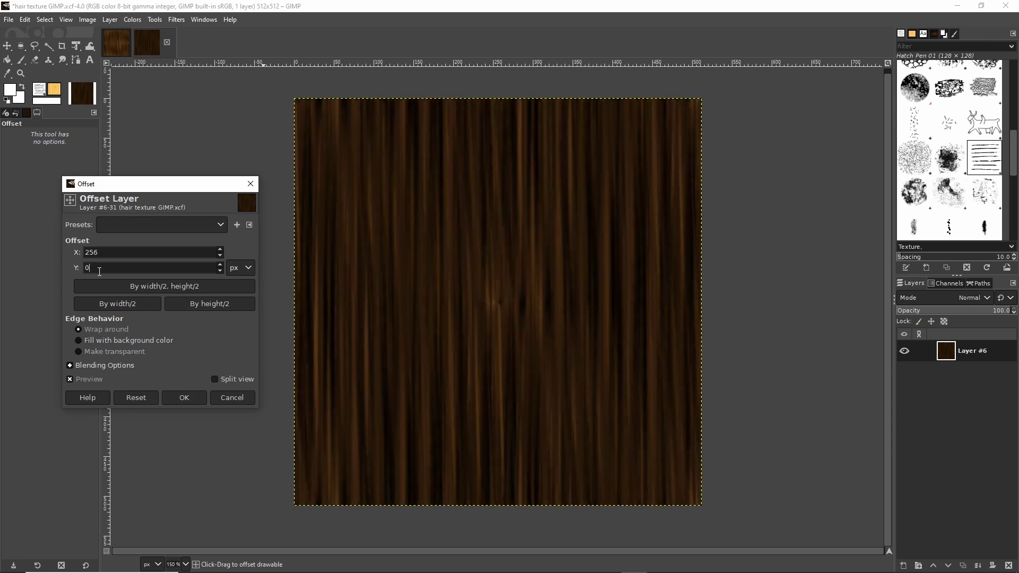
pyautogui.doubleClick(99, 268)
pyautogui.write('256')
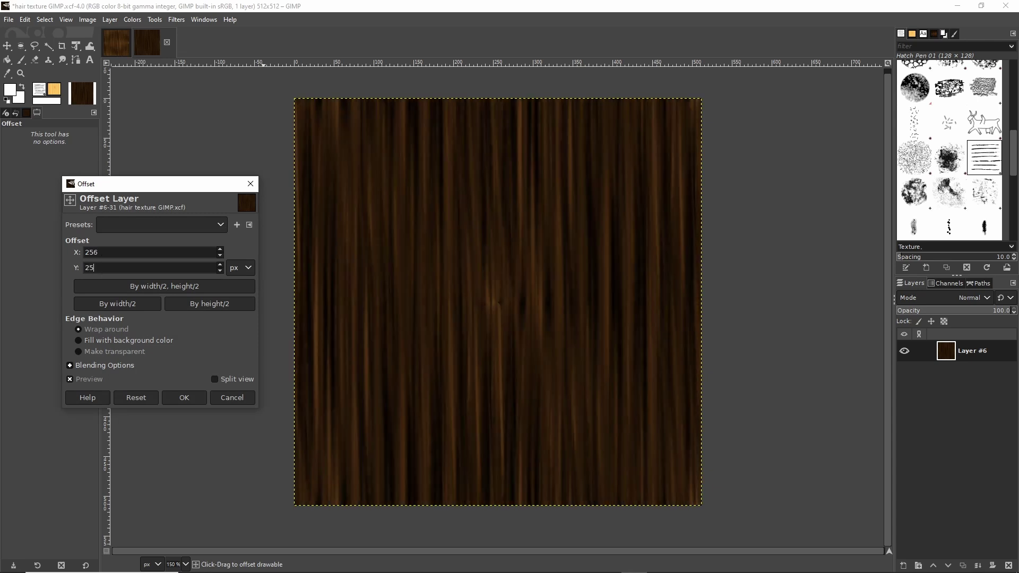
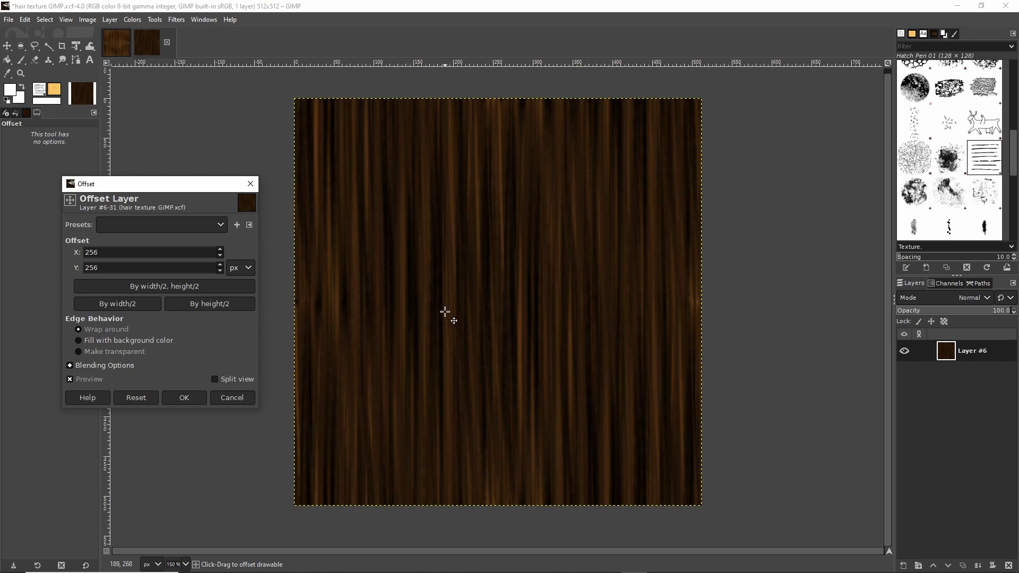
pyautogui.click(237, 399)
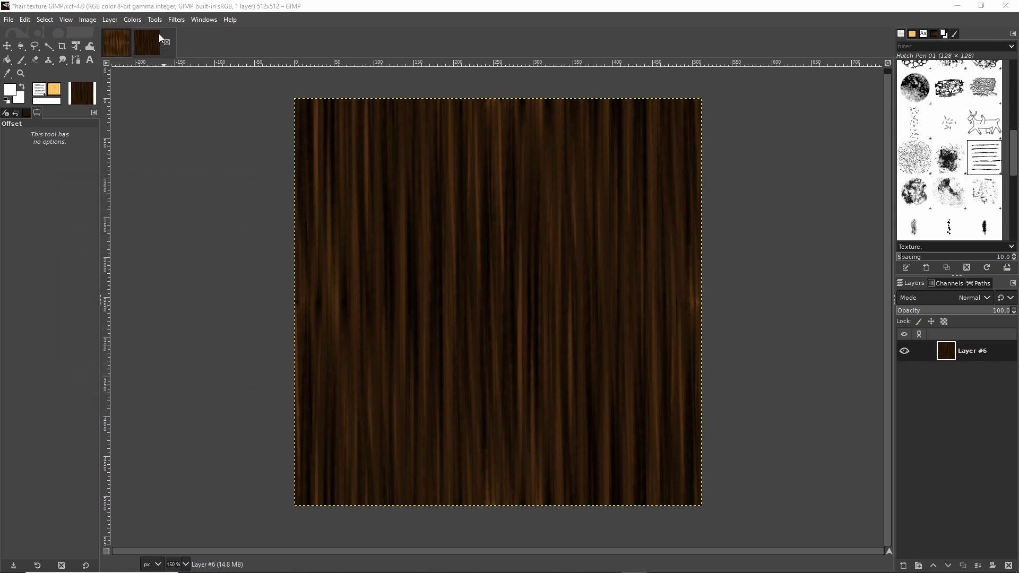
# Offset the flattened layer by 256 px in X and 256 px in Y with wrap-around edges, and apply it.
pyautogui.click(112, 20)
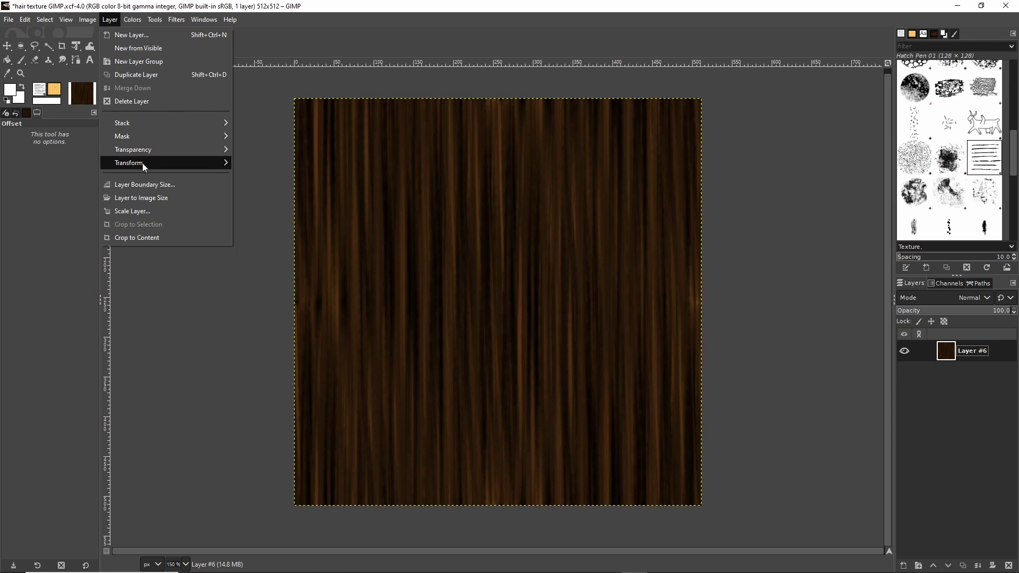
pyautogui.moveTo(143, 163)
pyautogui.click(253, 255)
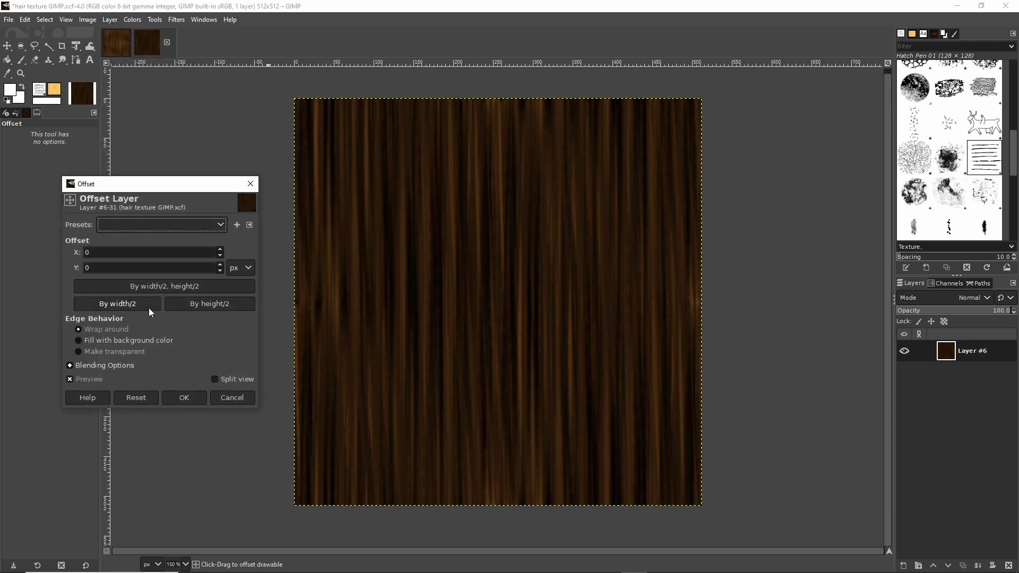
pyautogui.doubleClick(98, 250)
pyautogui.write('256')
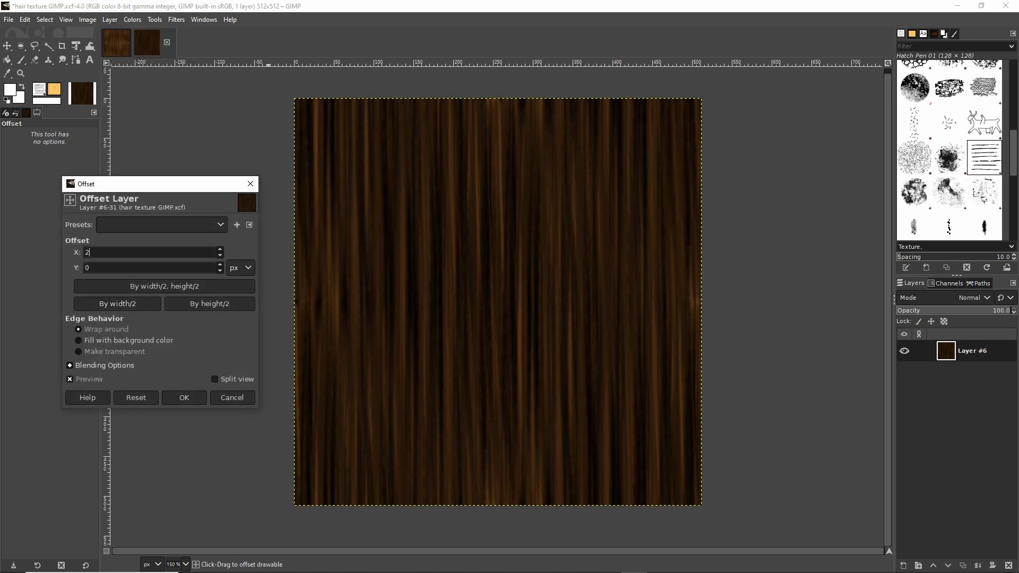
pyautogui.doubleClick(98, 269)
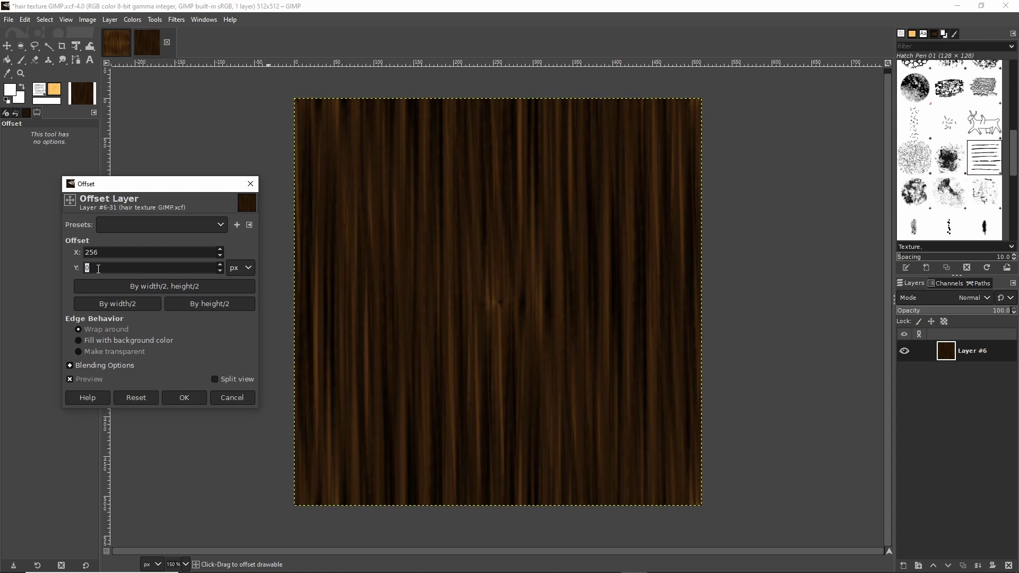
pyautogui.write('256')
pyautogui.click(109, 253)
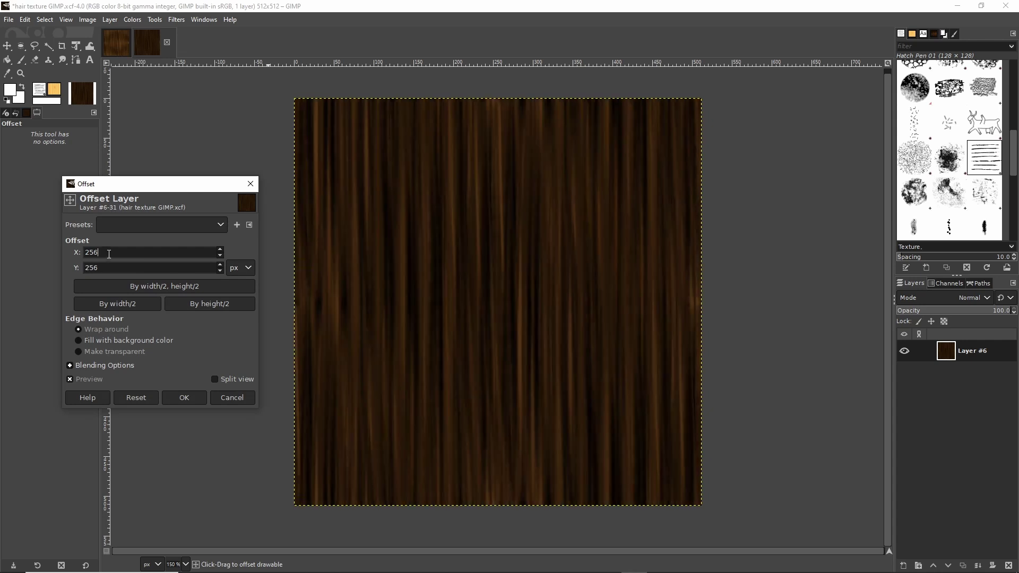
pyautogui.click(175, 396)
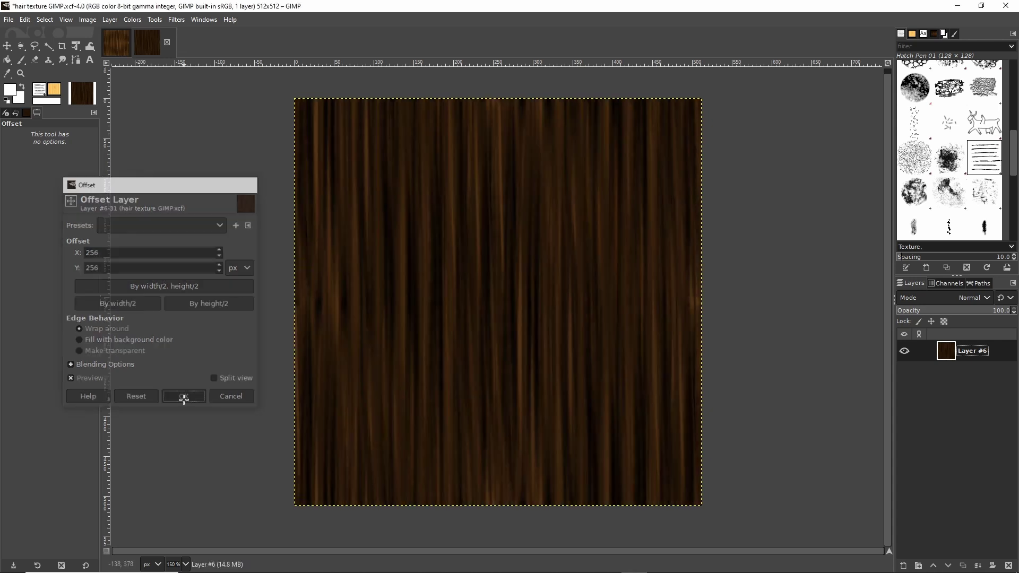
# Save the darker seamless texture under the new name "hair texture GIMP - no highlight.xcf" in the avatar folder.
pyautogui.click(12, 22)
pyautogui.click(28, 138)
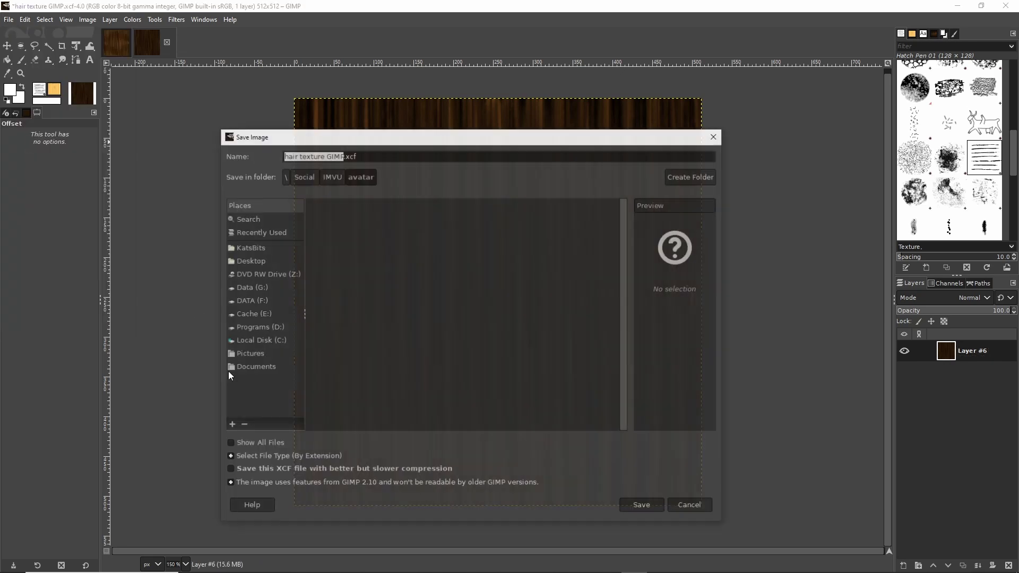
pyautogui.click(342, 156)
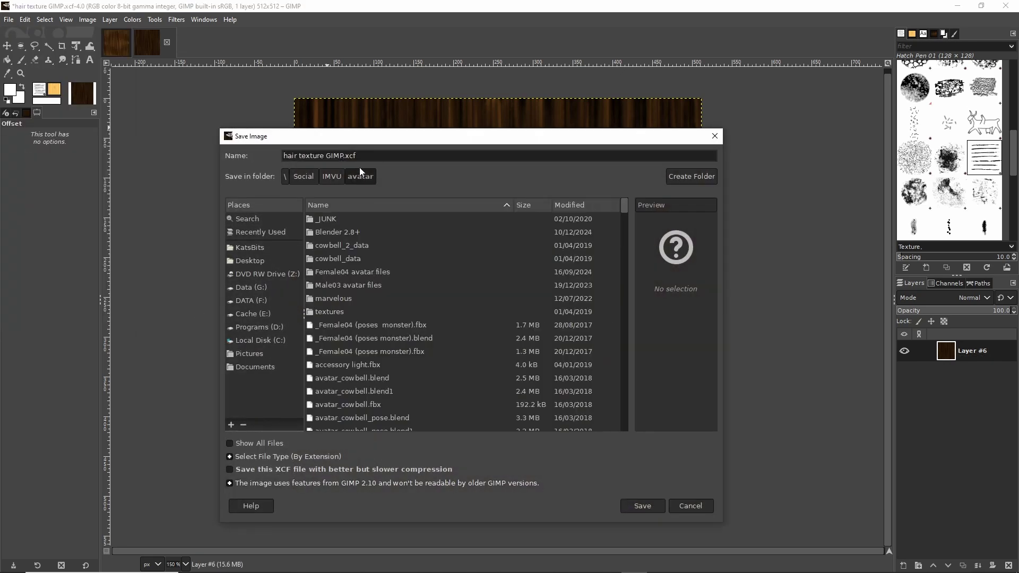
pyautogui.write('- n')
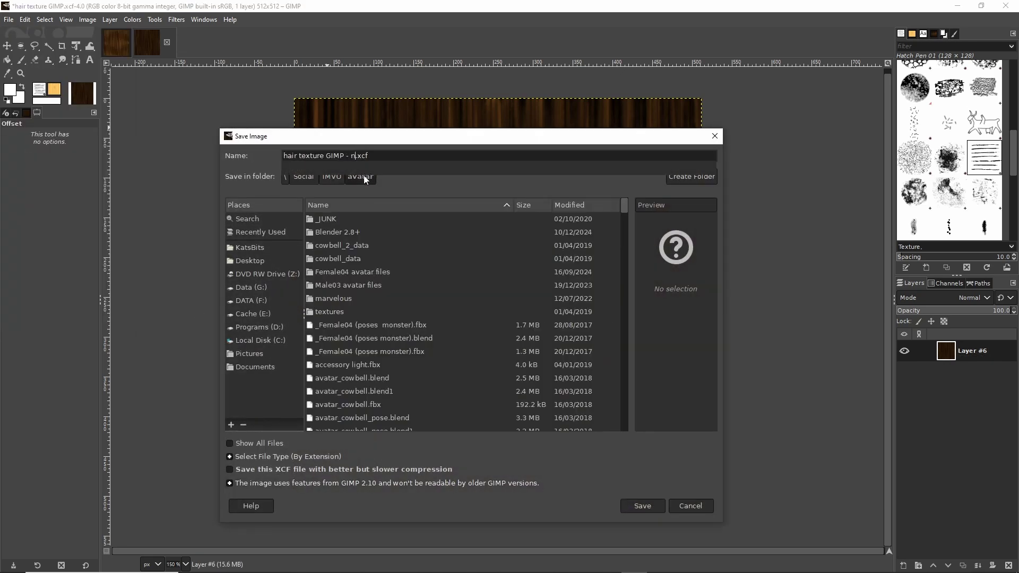
pyautogui.write('o highlight')
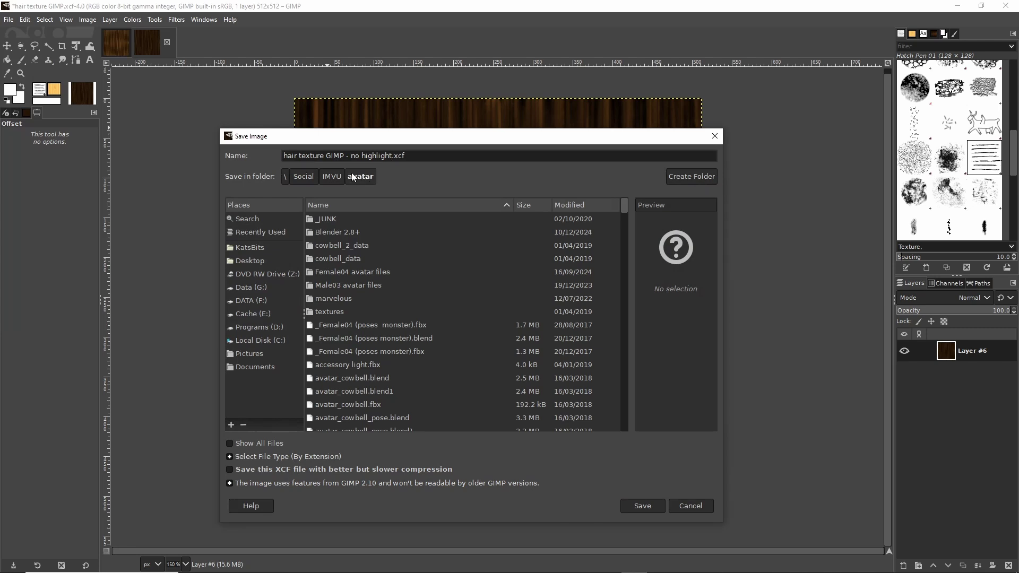
pyautogui.click(641, 505)
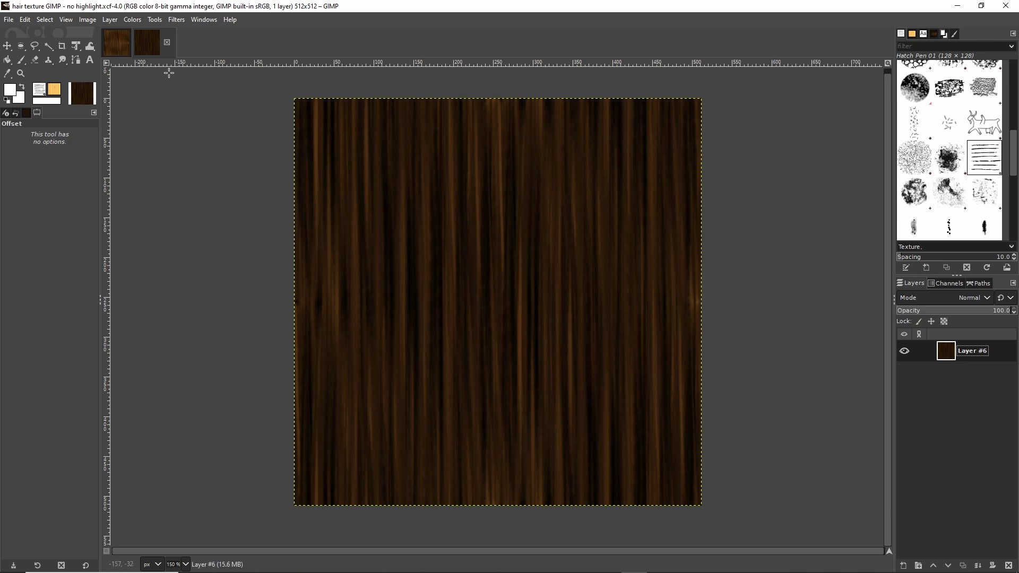
# Open the layered "hair texture GIMP.xcf" again from the recently used files, alongside the two saved variants.
pyautogui.click(8, 20)
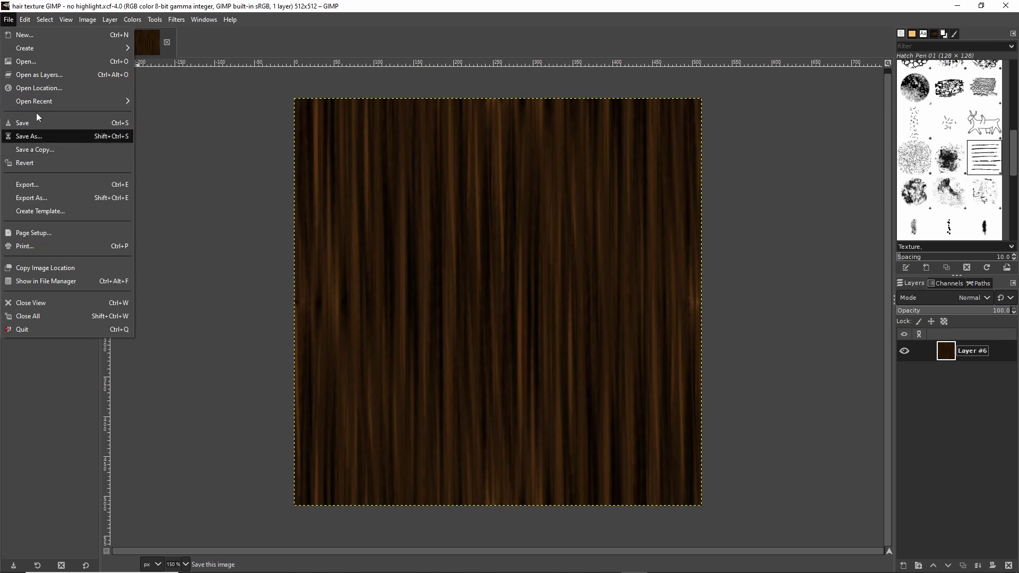
pyautogui.moveTo(37, 101)
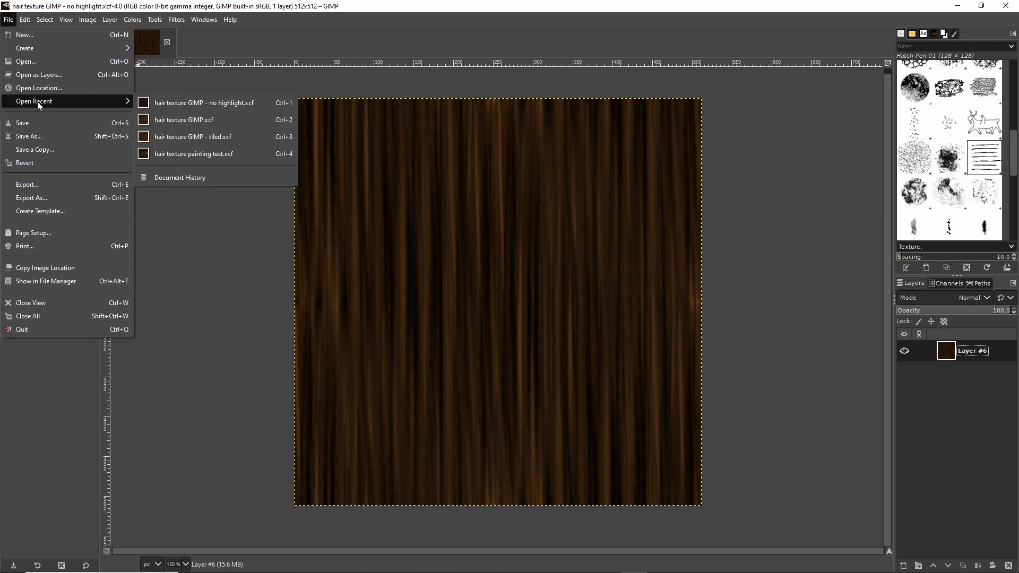
pyautogui.click(182, 120)
pyautogui.scroll(1, 466, 326)
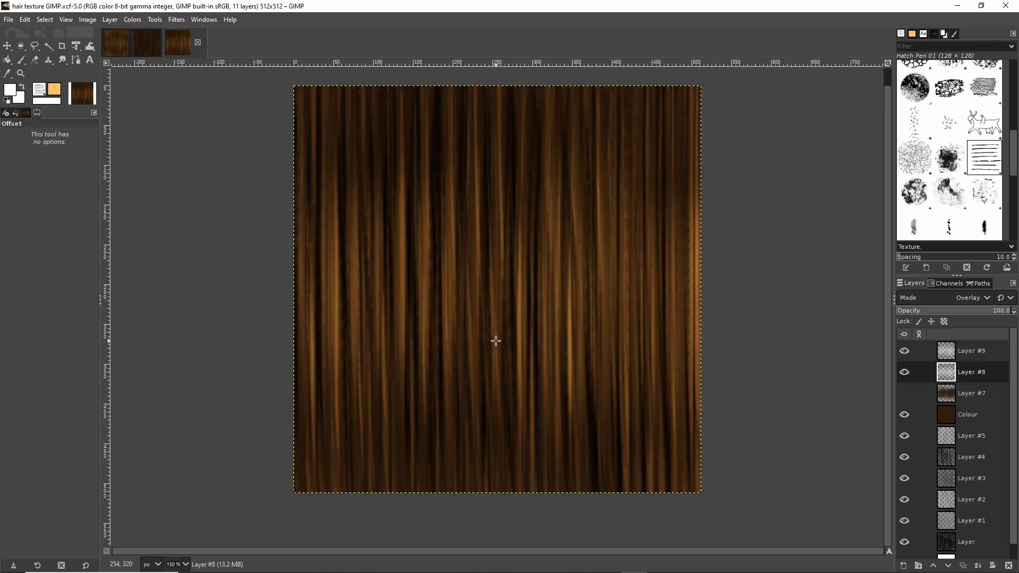
pyautogui.moveTo(493, 251); pyautogui.dragTo(496, 276)
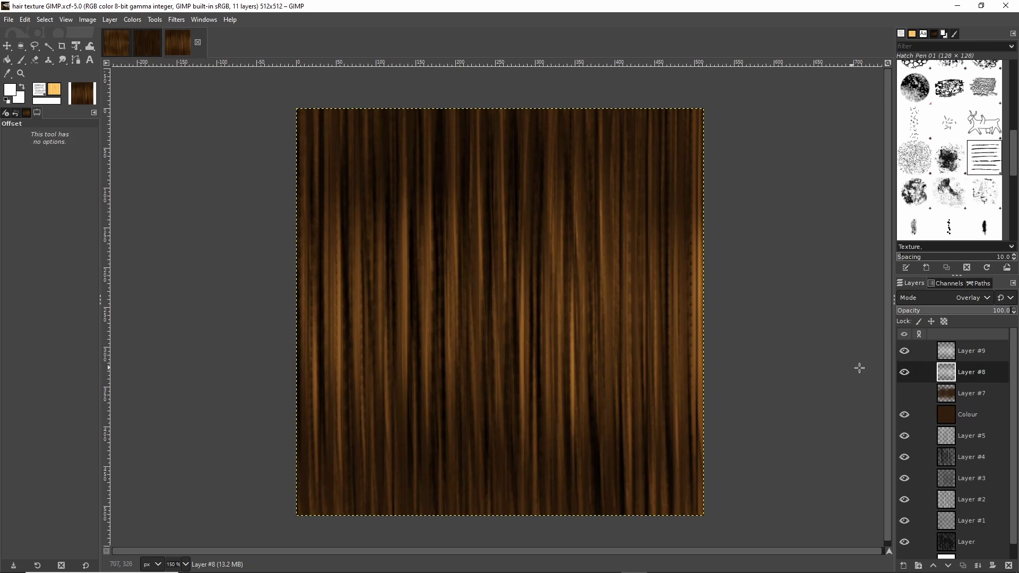
# Compare the texture with and without the highlight layers, Layer #8 and Layer #9, and leave both hidden.
pyautogui.click(904, 351)
pyautogui.click(904, 372)
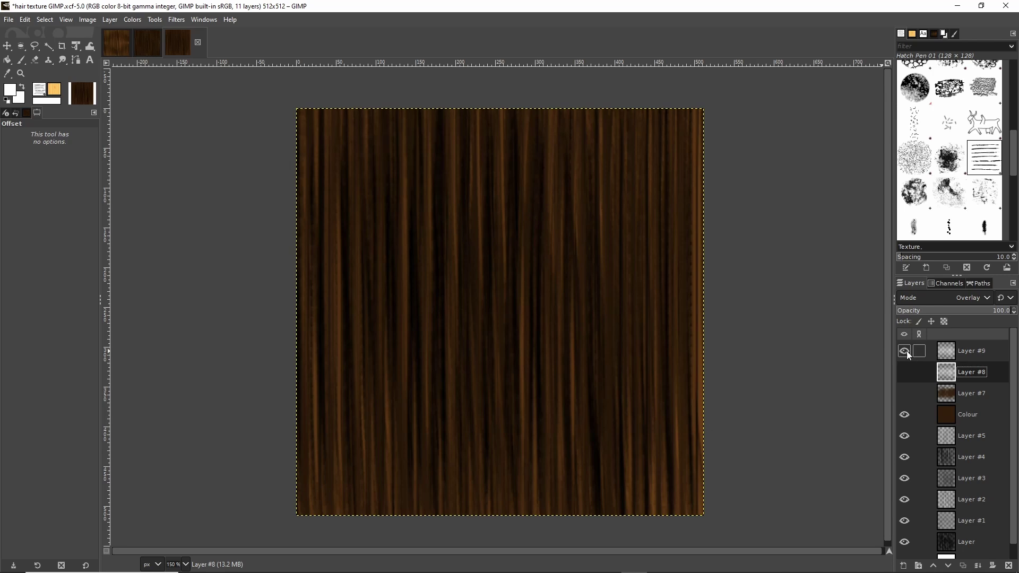
pyautogui.click(904, 372)
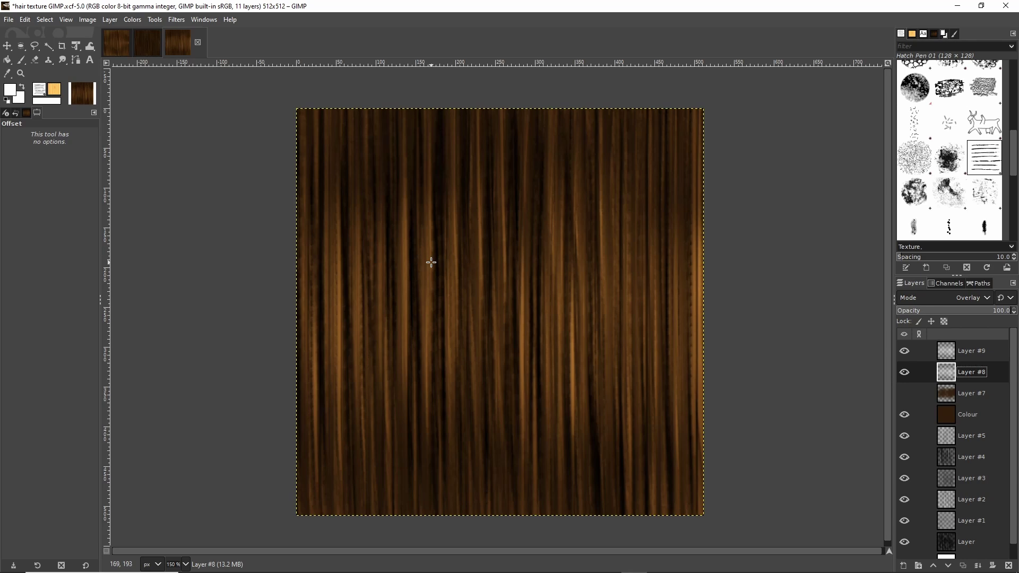
pyautogui.click(905, 351)
pyautogui.click(907, 377)
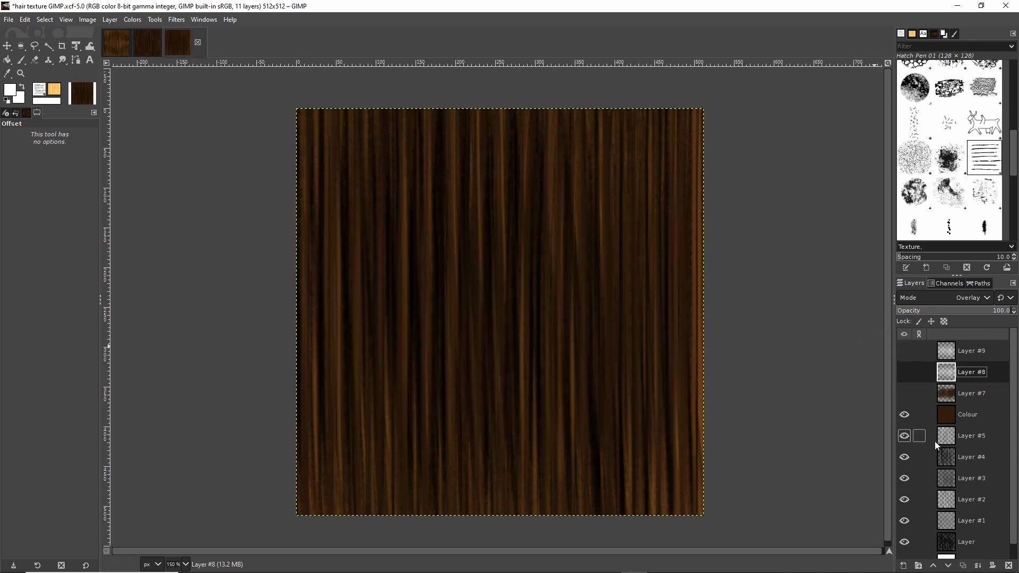
# Compare streak variations by switching the visibility of Layer #5, Layer #4 and Layer #3, and leave all three visible.
pyautogui.click(903, 436)
pyautogui.click(904, 457)
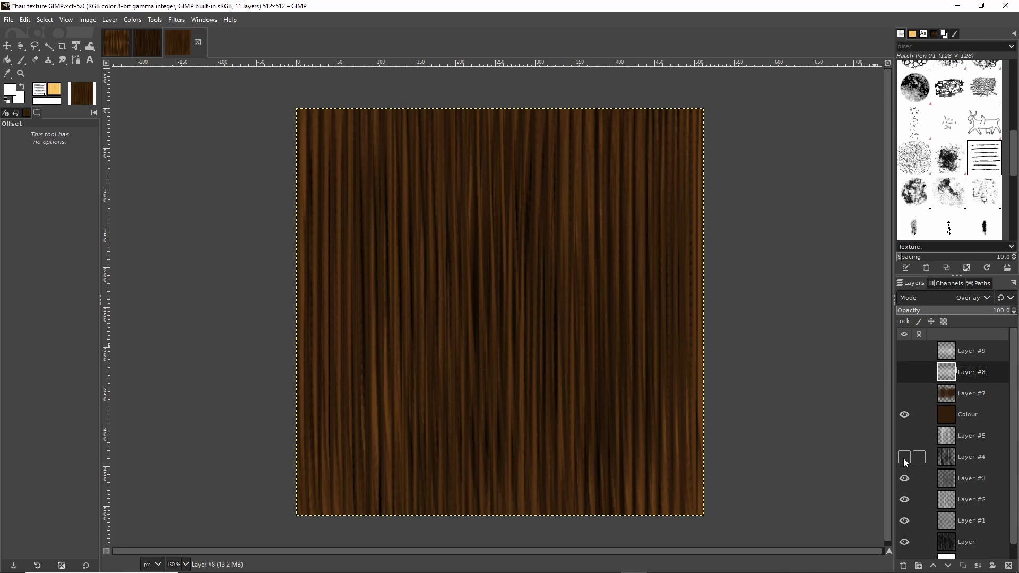
pyautogui.click(903, 458)
pyautogui.click(903, 439)
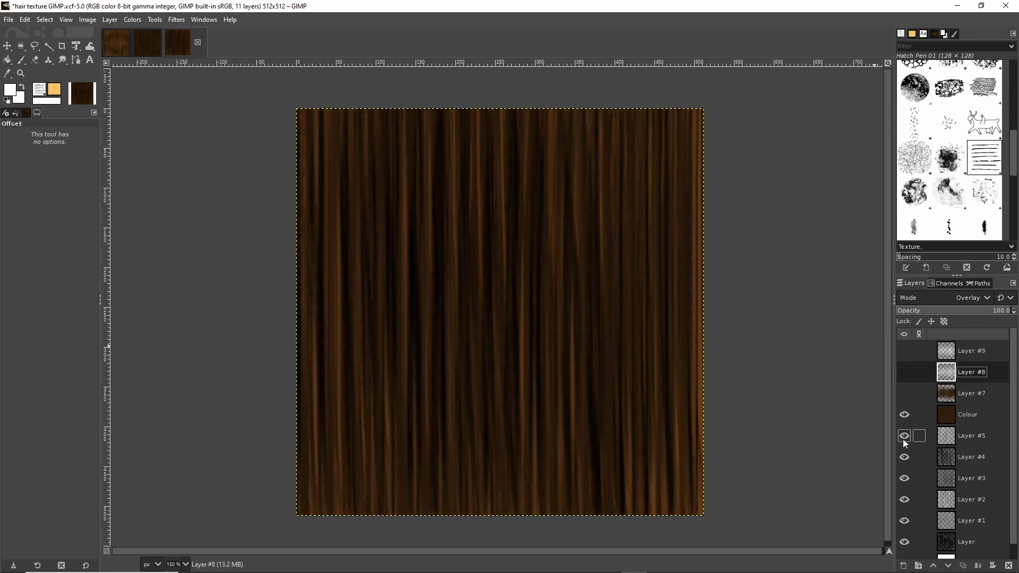
pyautogui.click(903, 438)
pyautogui.click(904, 458)
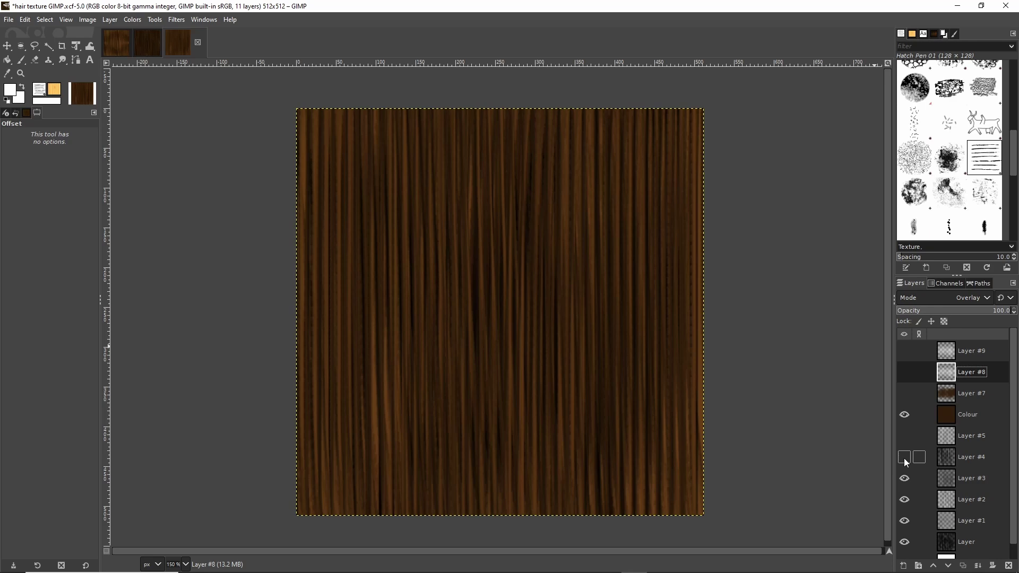
pyautogui.click(904, 478)
pyautogui.click(905, 479)
pyautogui.click(904, 458)
pyautogui.click(904, 436)
pyautogui.click(904, 436)
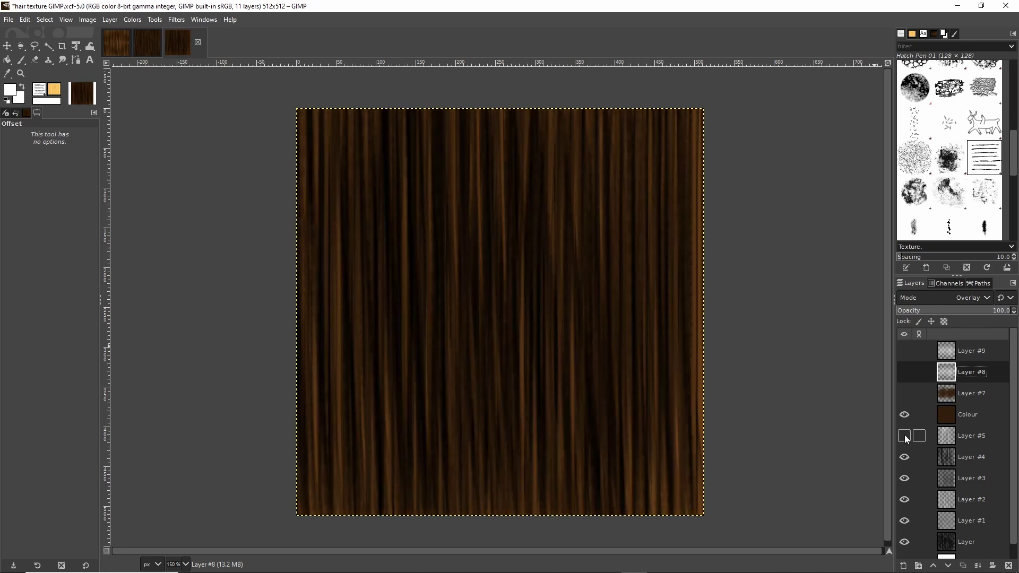
pyautogui.click(904, 436)
# Preview the texture with Layer #7 visible, and compare it with Layer #8 and Layer #9 shown instead.
pyautogui.click(904, 394)
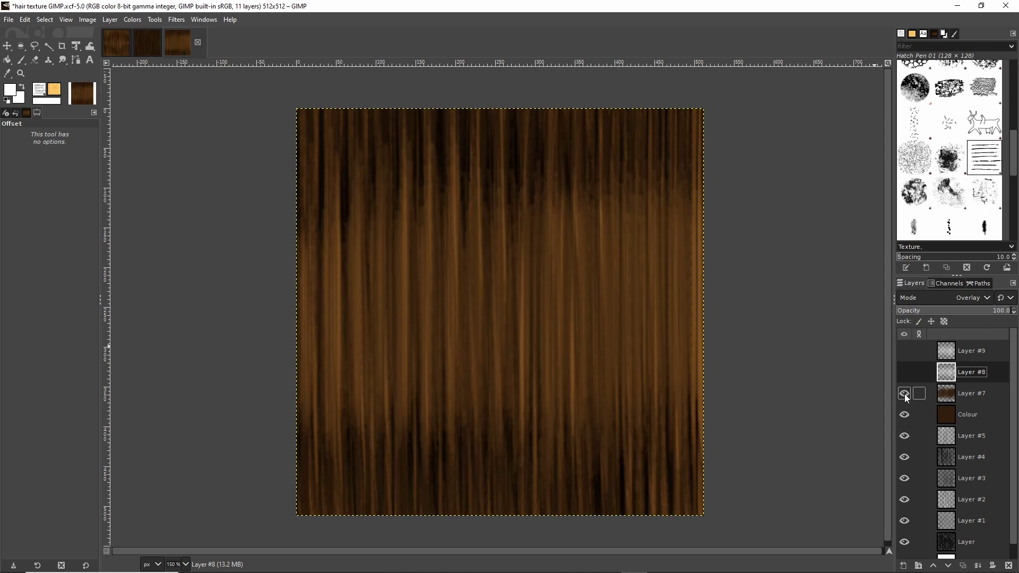
pyautogui.click(904, 394)
pyautogui.click(903, 372)
pyautogui.click(904, 351)
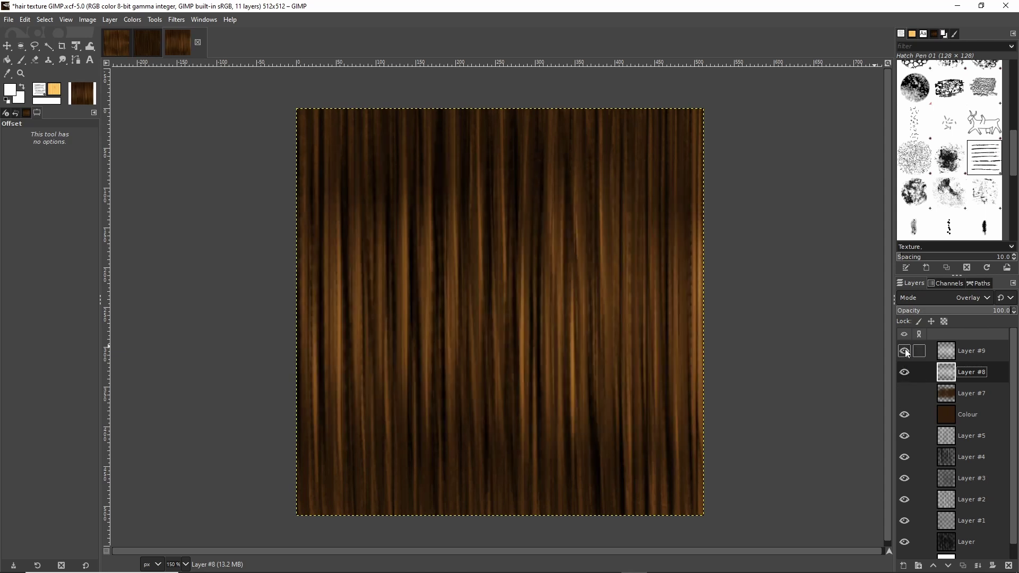
# Hide Layer #9, Layer #8 and Layer #1, and examine the texture with Layer #2 and the base Layer switched off and on.
pyautogui.click(903, 352)
pyautogui.click(903, 372)
pyautogui.click(904, 499)
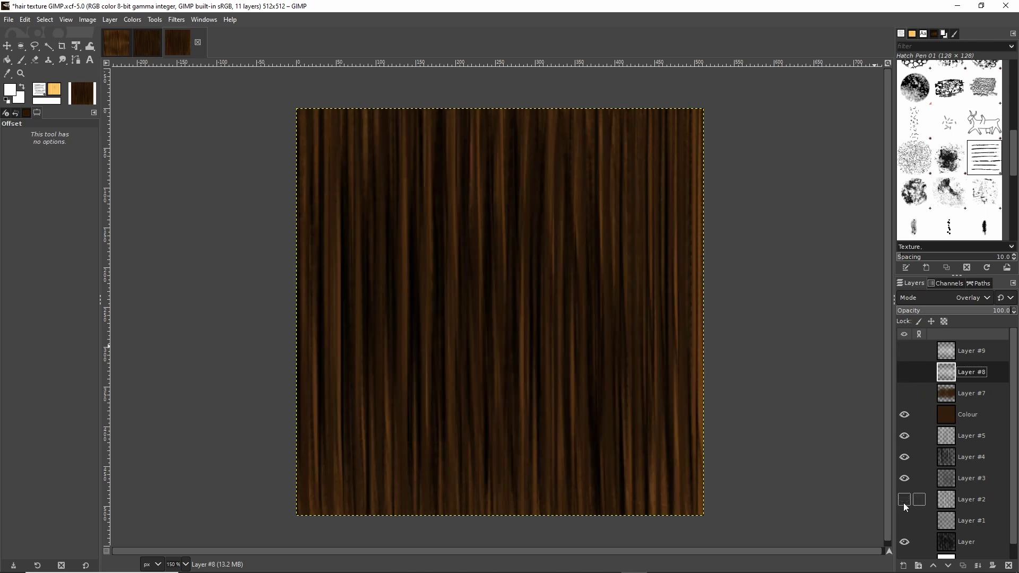
pyautogui.click(903, 499)
pyautogui.scroll(-1, 909, 508)
pyautogui.click(903, 527)
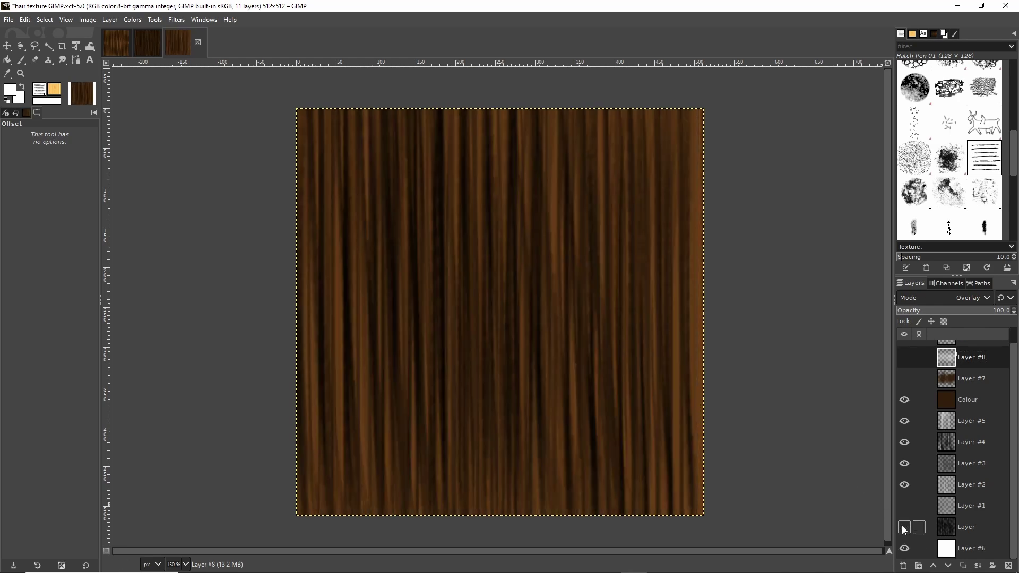
pyautogui.click(902, 526)
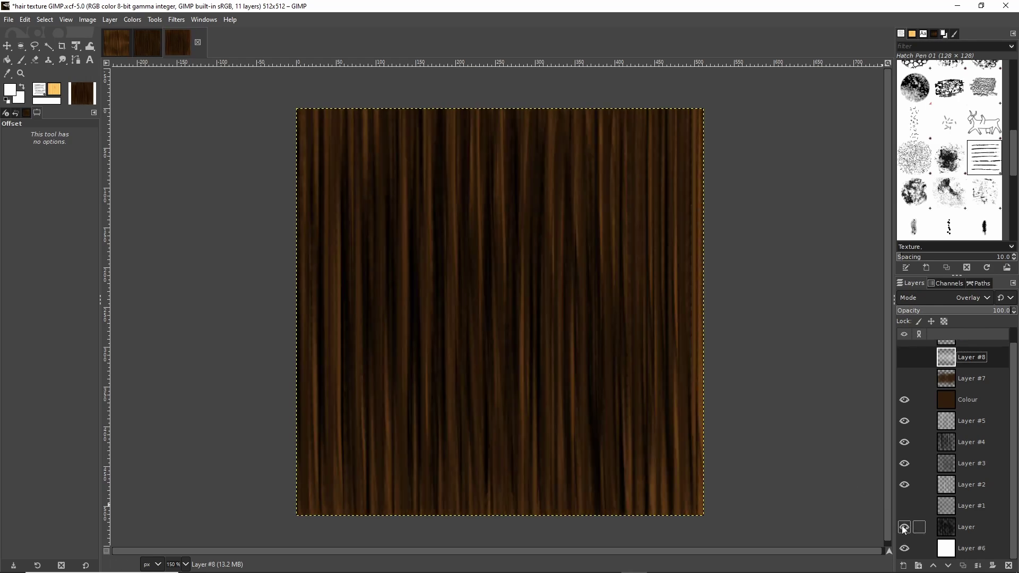
# Examine the texture with Layer #3 and Layer #4 hidden, and make both visible again together with Layer #1.
pyautogui.click(904, 464)
pyautogui.click(904, 464)
pyautogui.click(904, 463)
pyautogui.click(904, 442)
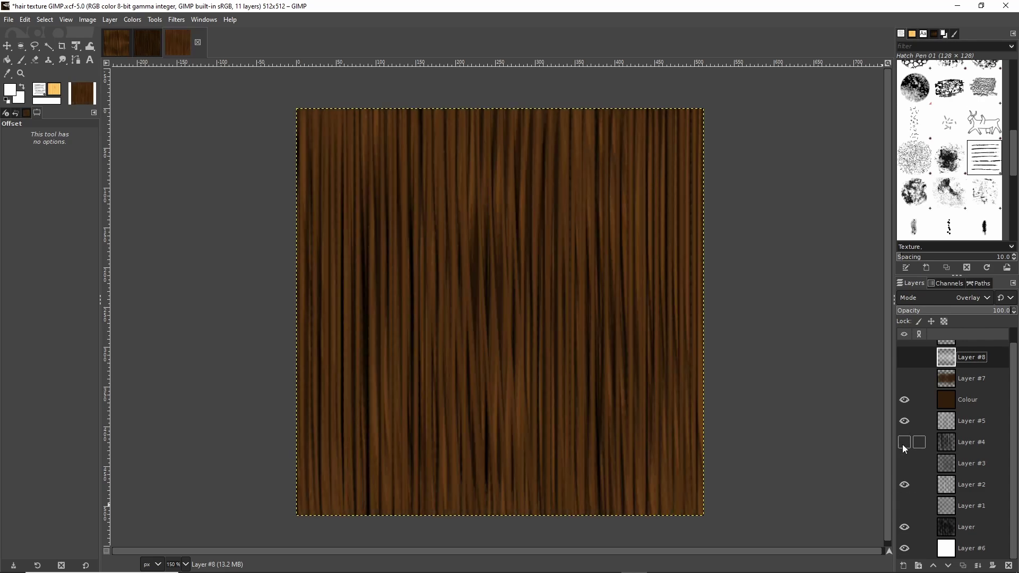
pyautogui.click(904, 442)
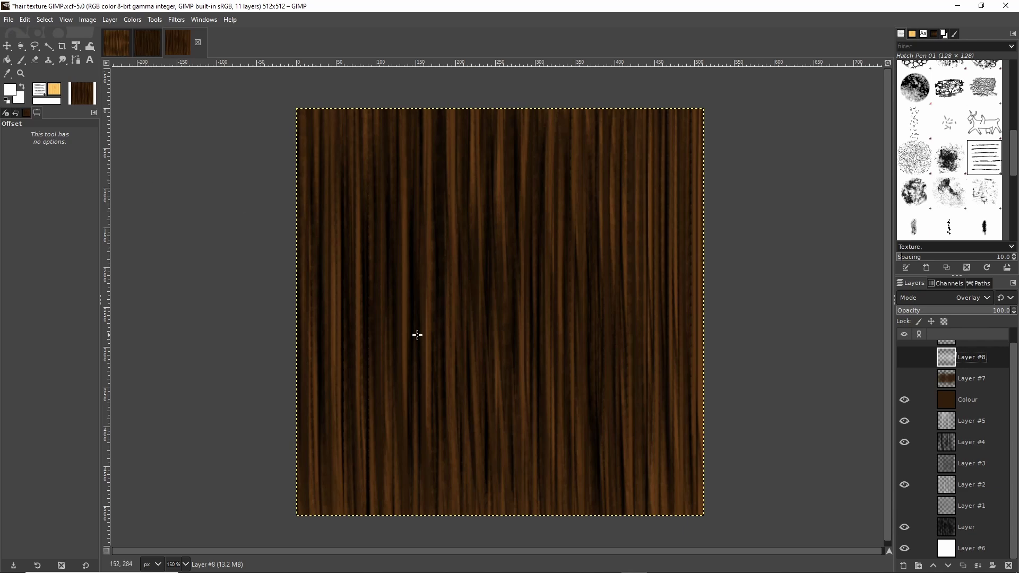
pyautogui.click(905, 463)
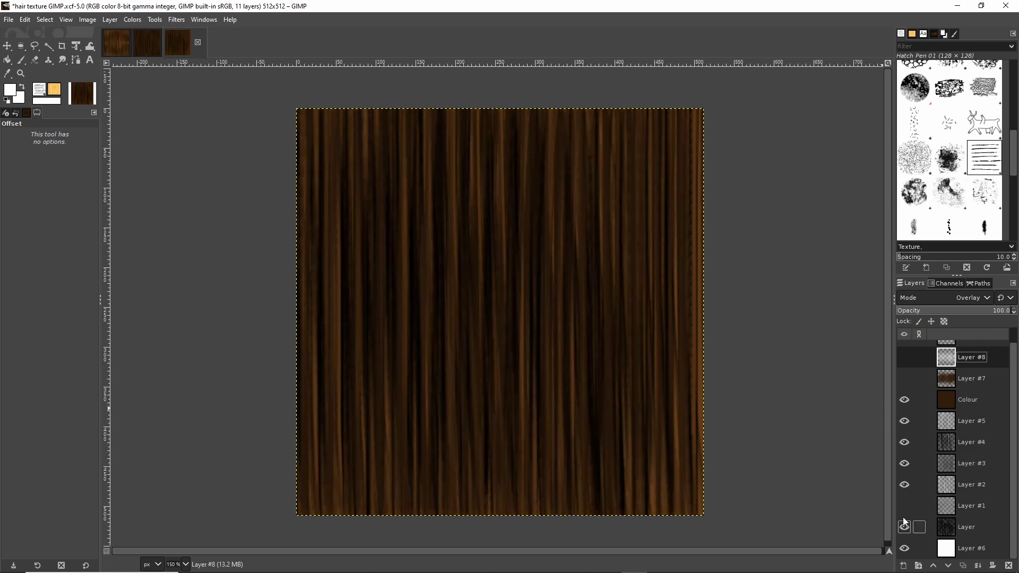
pyautogui.click(904, 506)
# Make the highlight layers, Layer #8 and Layer #9, visible again.
pyautogui.scroll(1, 904, 379)
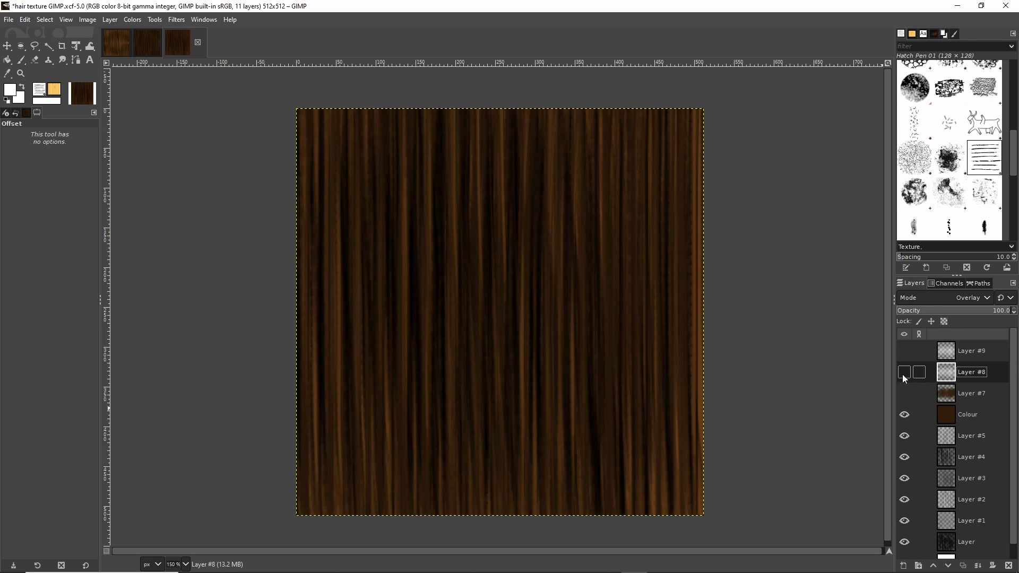
pyautogui.click(904, 372)
pyautogui.click(904, 350)
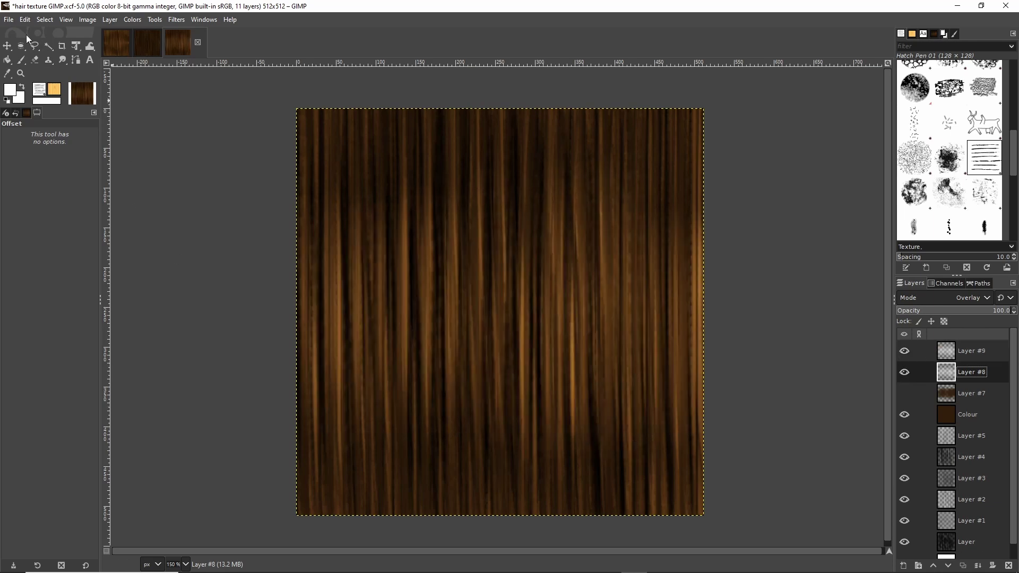
# Export the layered image as "hair texture GIMP.png" in the avatar folder with compression level 9.
pyautogui.click(9, 20)
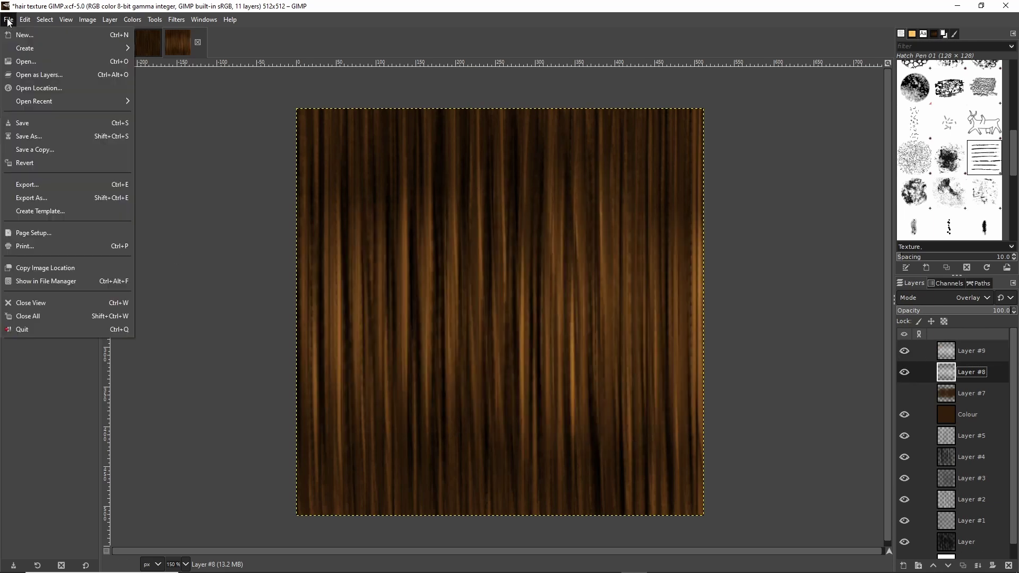
pyautogui.click(21, 184)
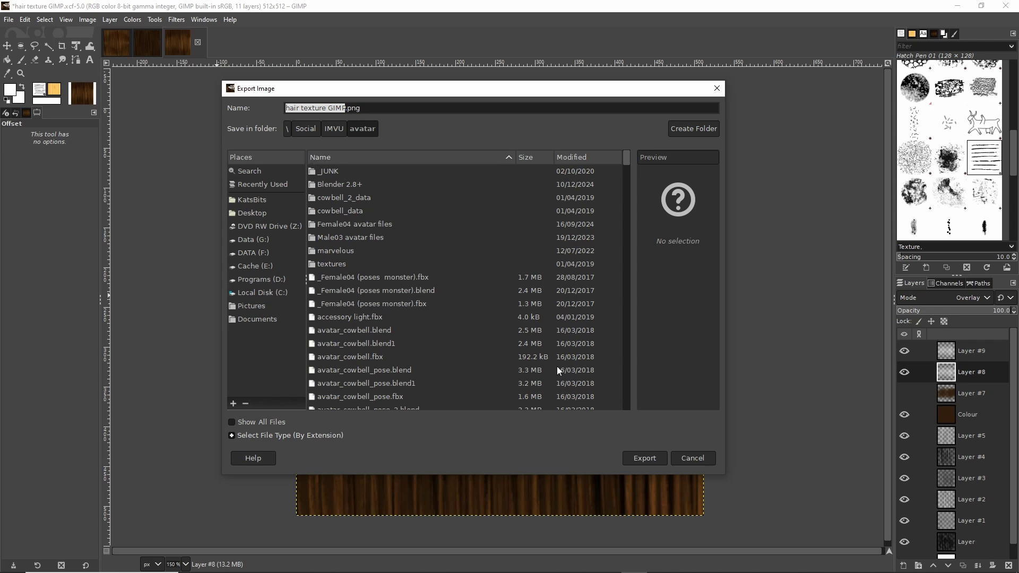
pyautogui.click(644, 458)
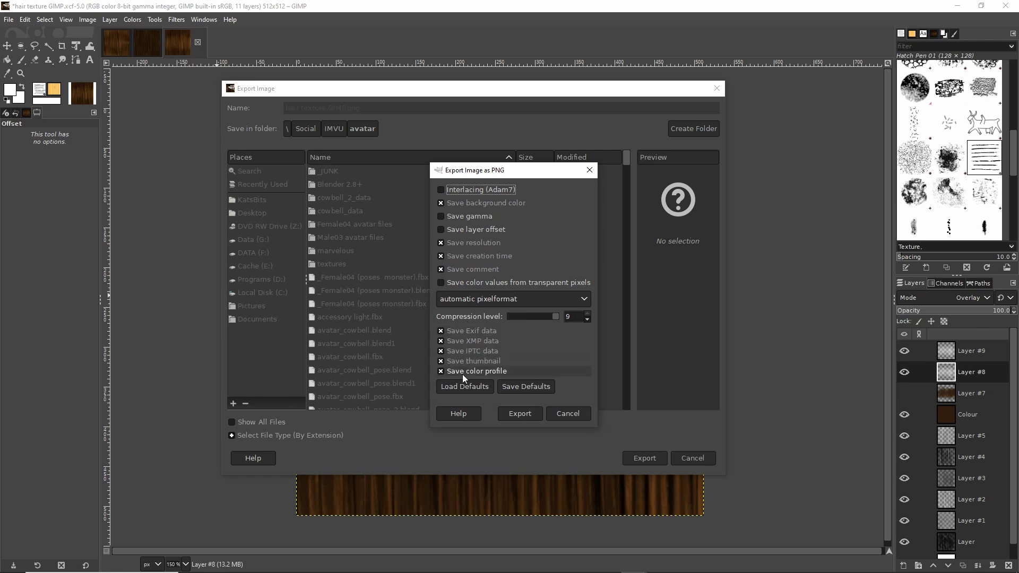
pyautogui.click(523, 414)
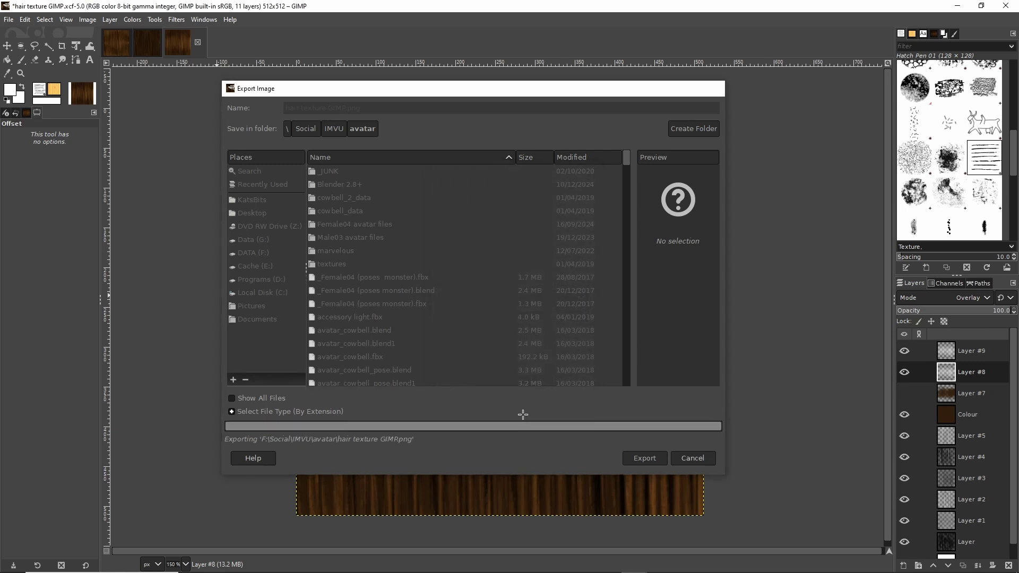